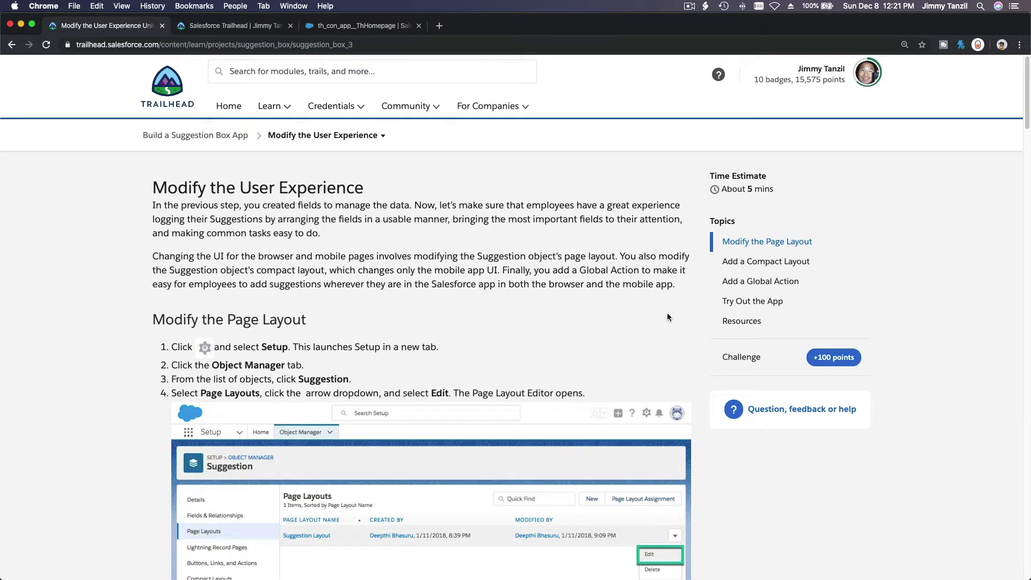
Review the Modify the User Experience unit, covering its page layout, compact layout, global action and publisher layout instructions
triple_click(192, 193)
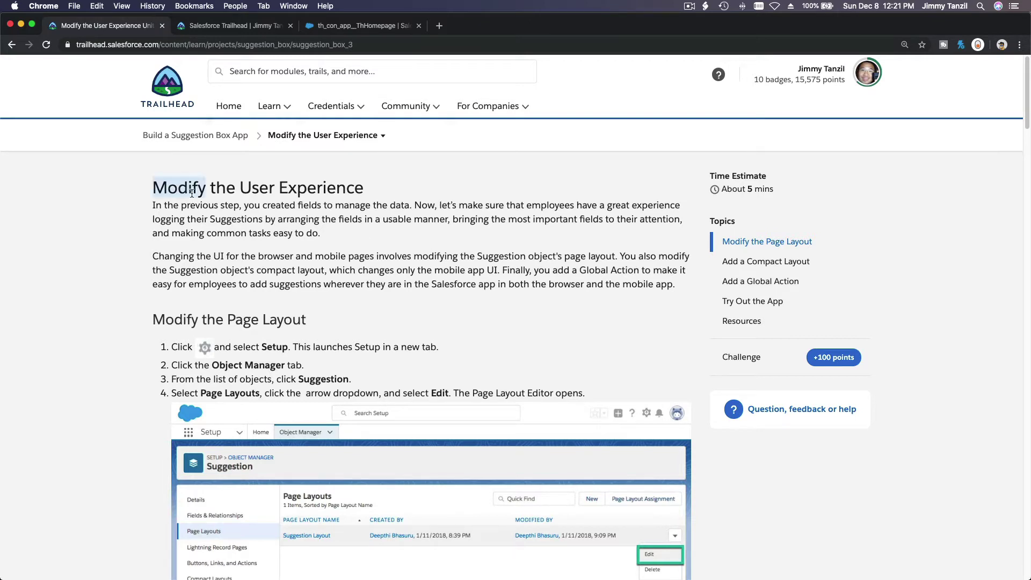
left_click(284, 207)
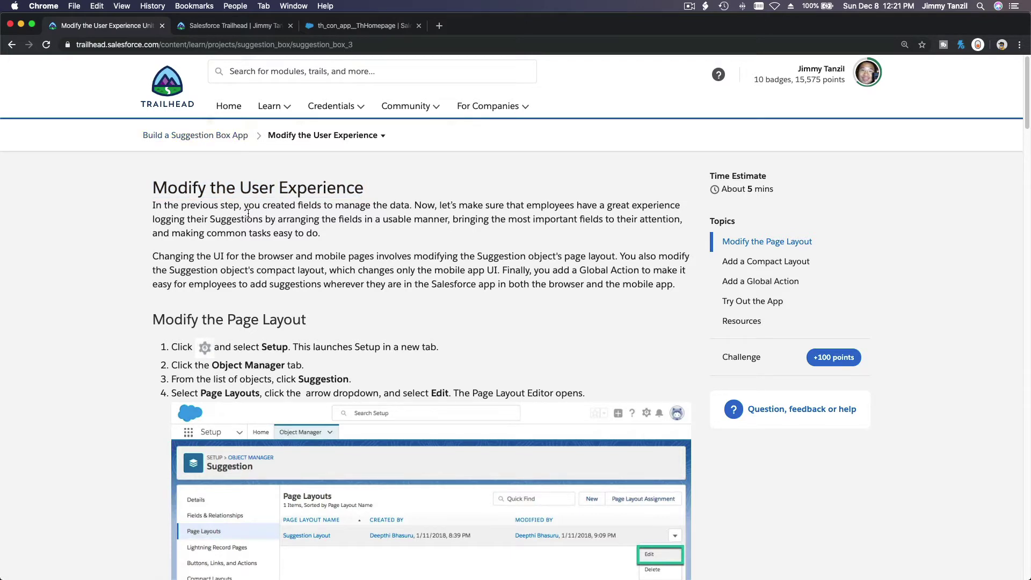
scroll(302, 226, "down", 3)
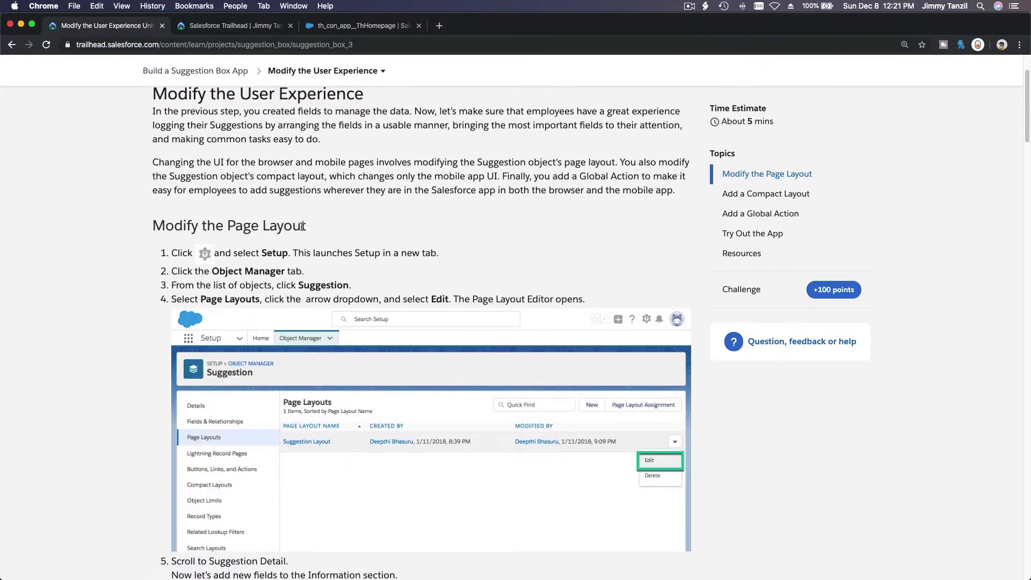
scroll(302, 226, "down", 1)
triple_click(276, 188)
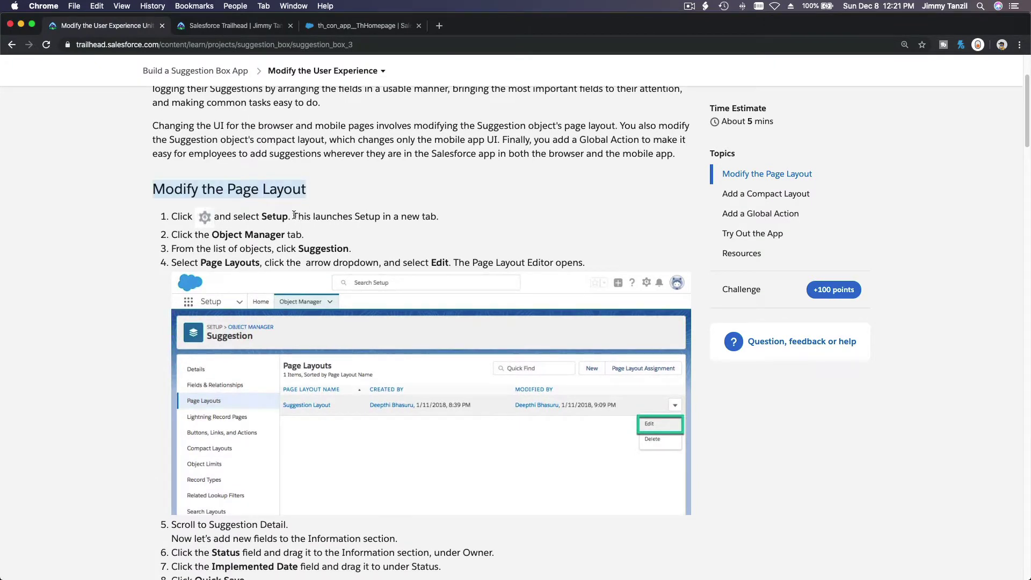
scroll(294, 214, "down", 20)
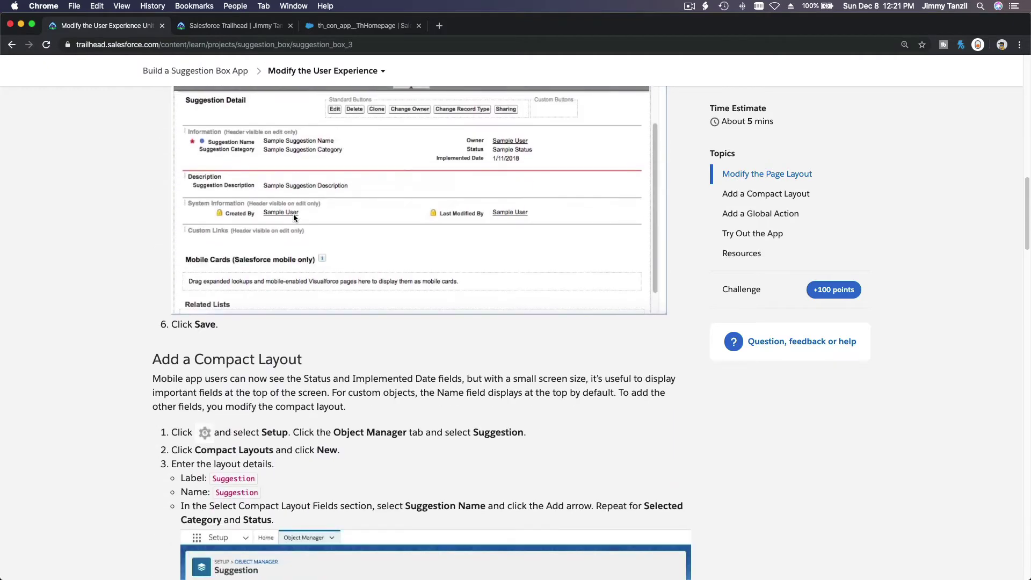
scroll(293, 214, "down", 1)
triple_click(261, 209)
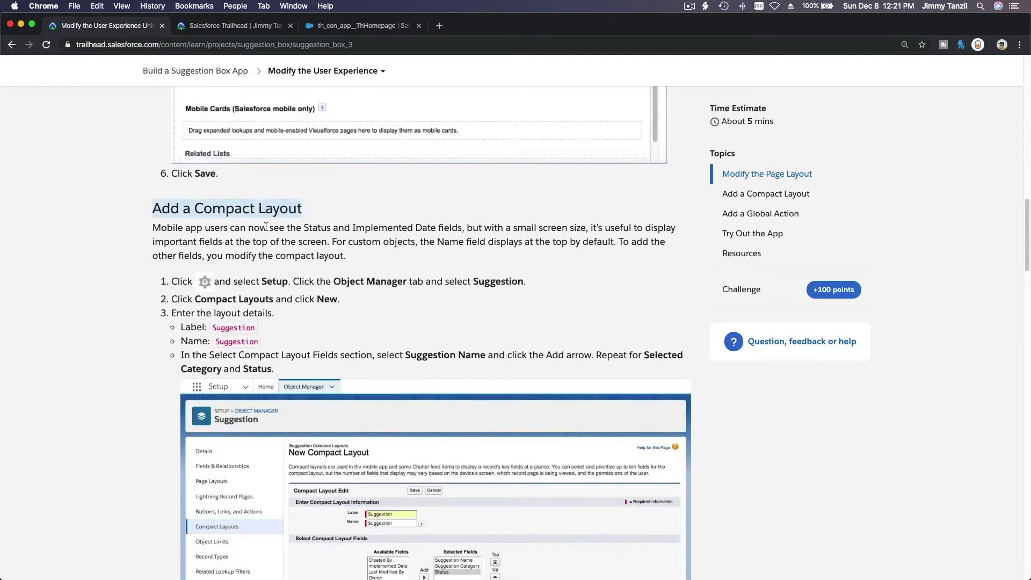
scroll(265, 225, "down", 15)
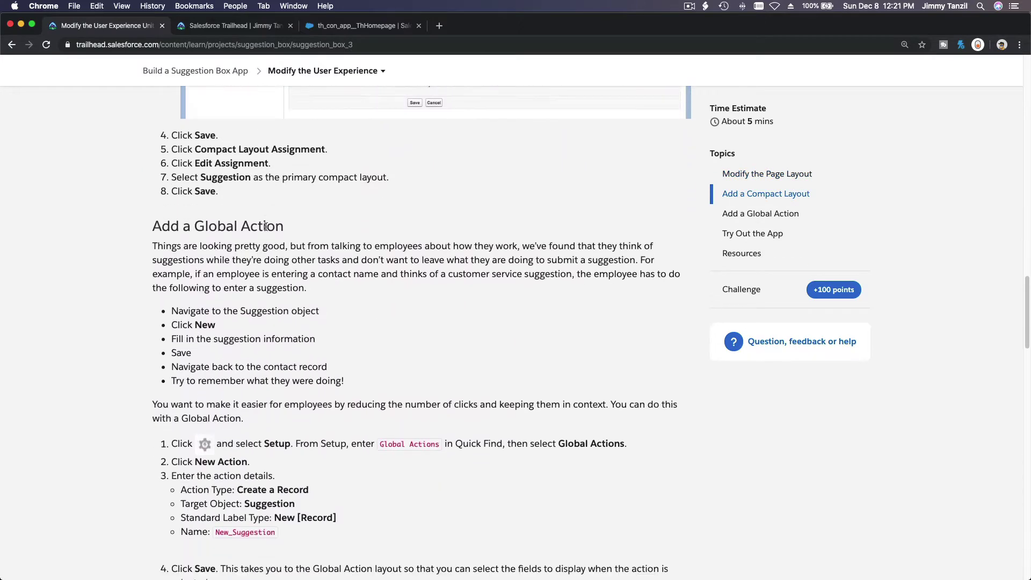
triple_click(241, 226)
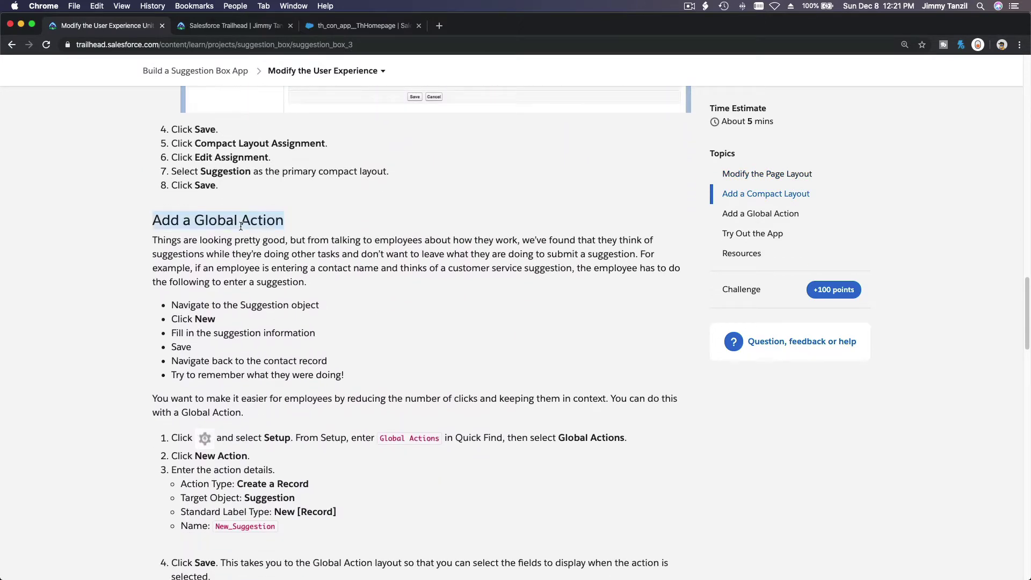
scroll(274, 328, "down", 20)
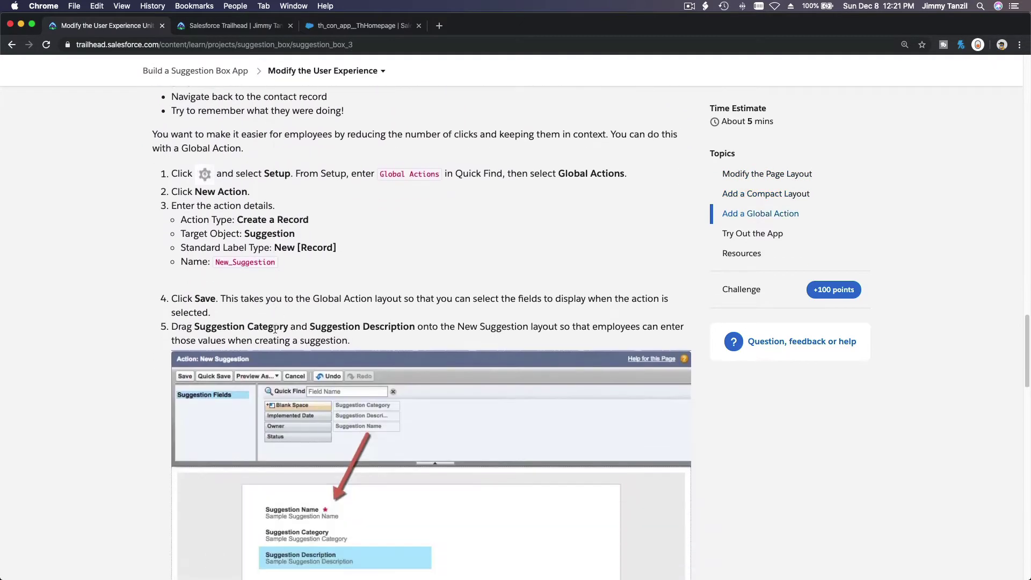
scroll(275, 333, "down", 8)
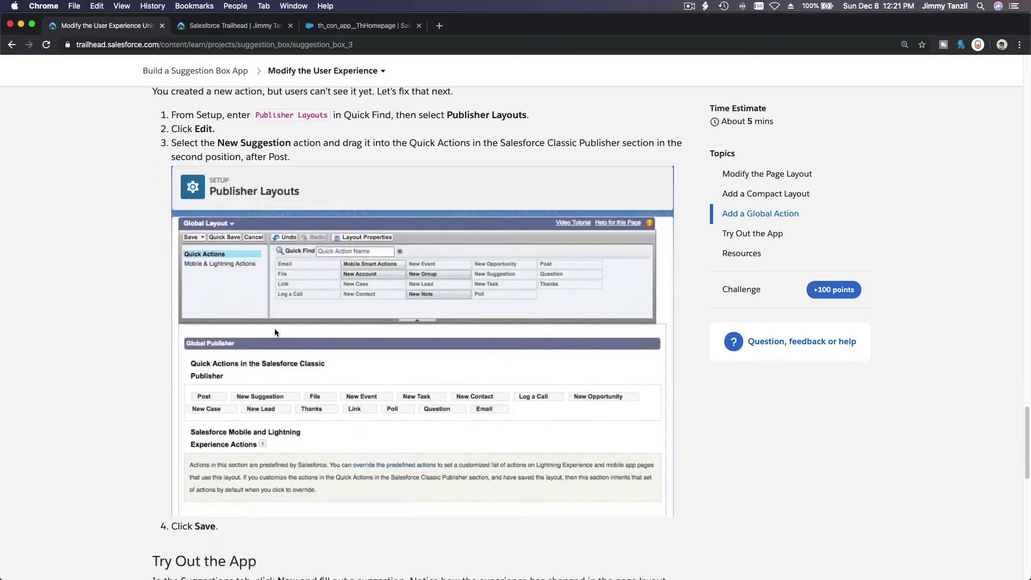
scroll(275, 330, "up", 20)
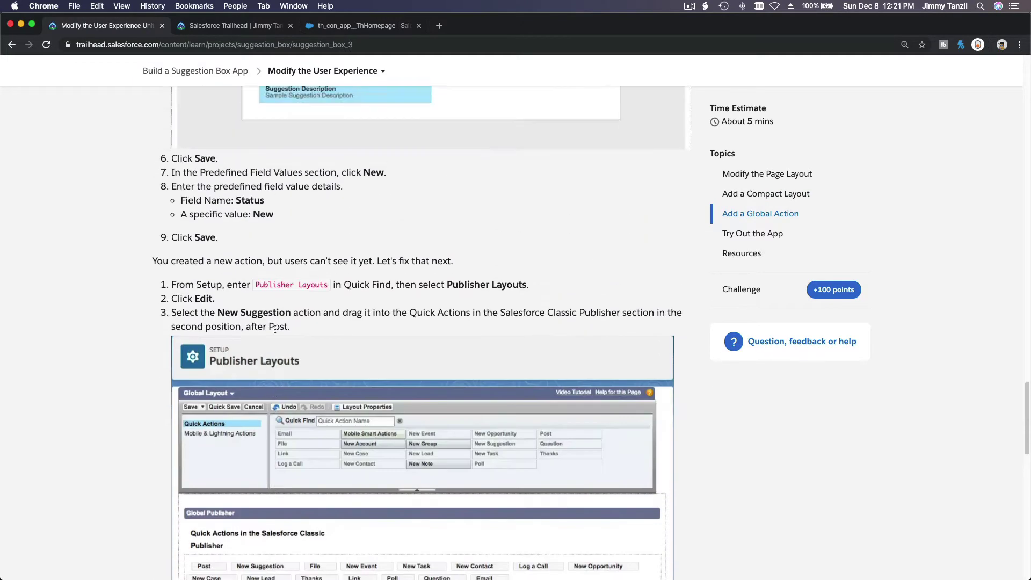
scroll(275, 321, "up", 20)
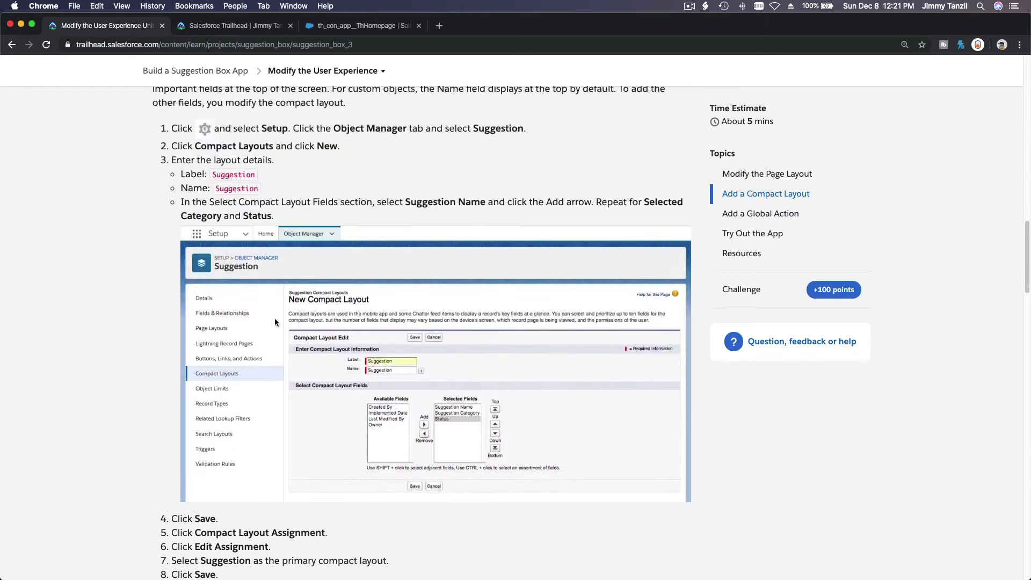
scroll(275, 319, "up", 10)
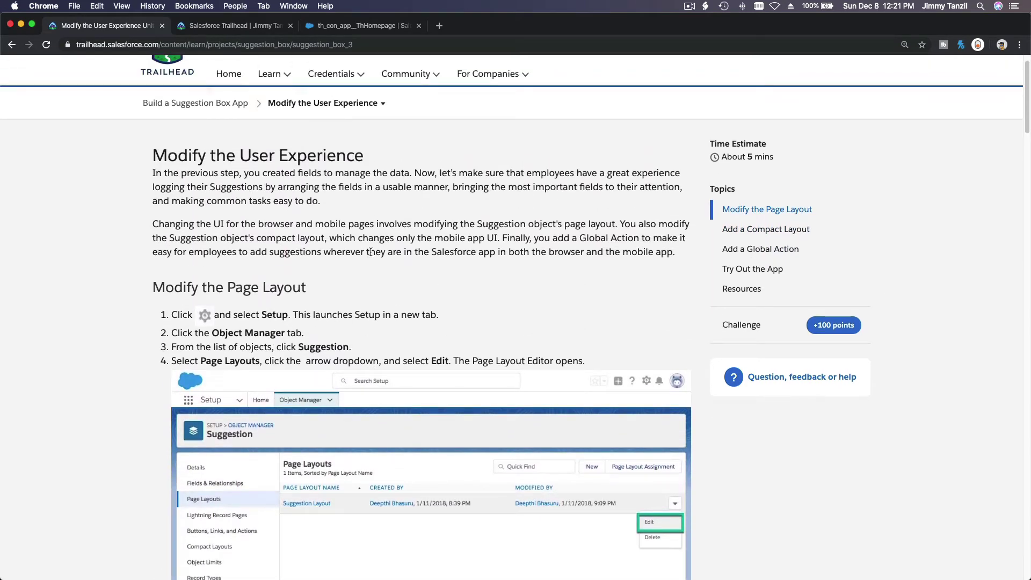
Switch to the Salesforce Trailhead Playground and open the Object Manager in Setup
left_click(353, 29)
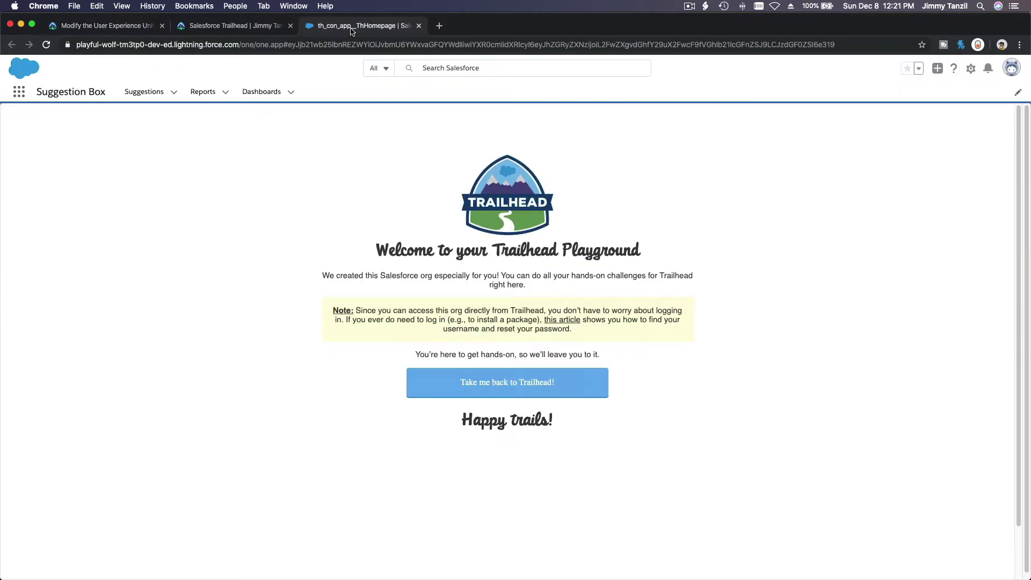
left_click(971, 69)
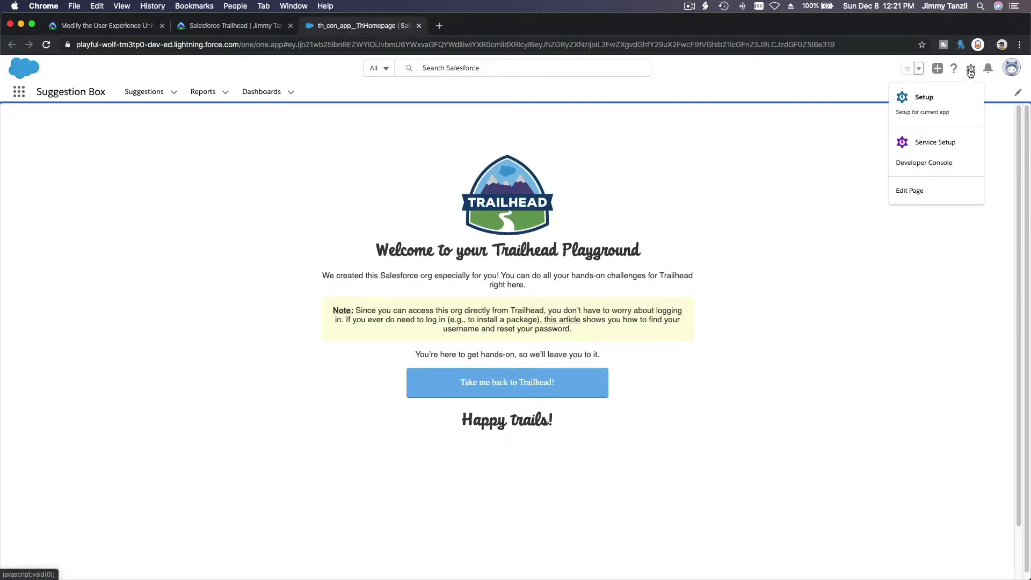
left_click(955, 100)
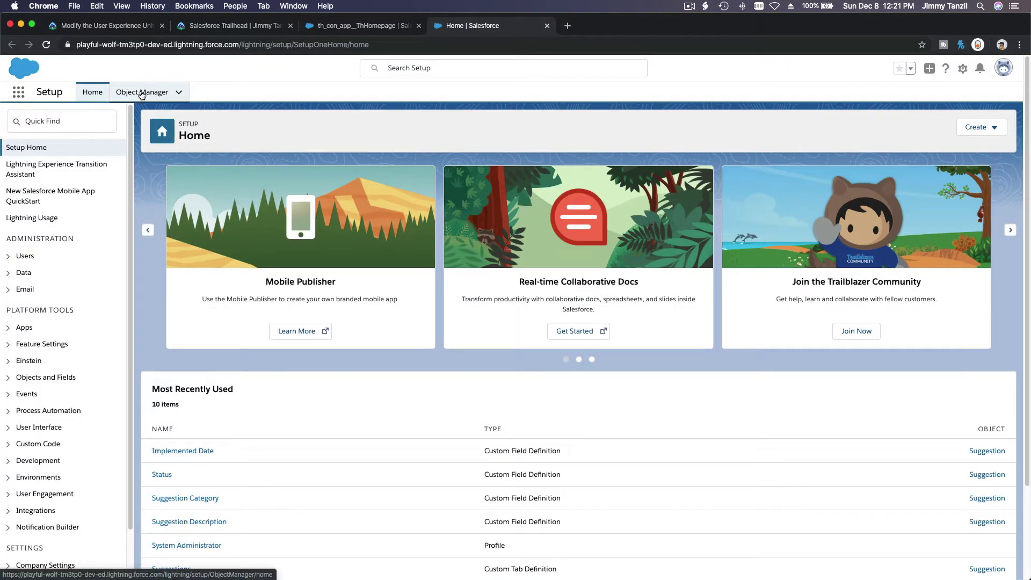
left_click(142, 94)
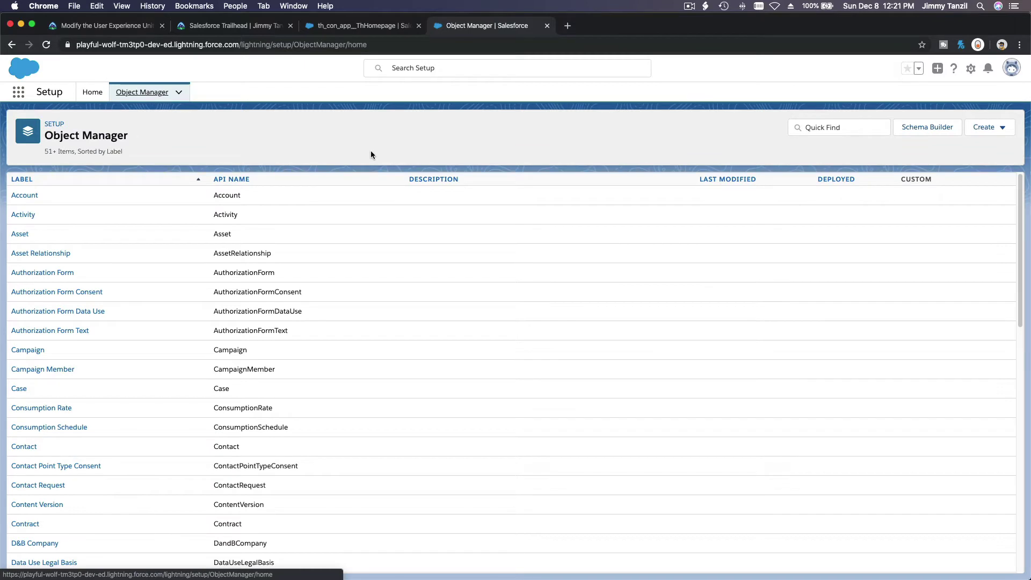
Find the Suggestion object by searching for "Suggest" and open its page layouts
left_click(819, 129)
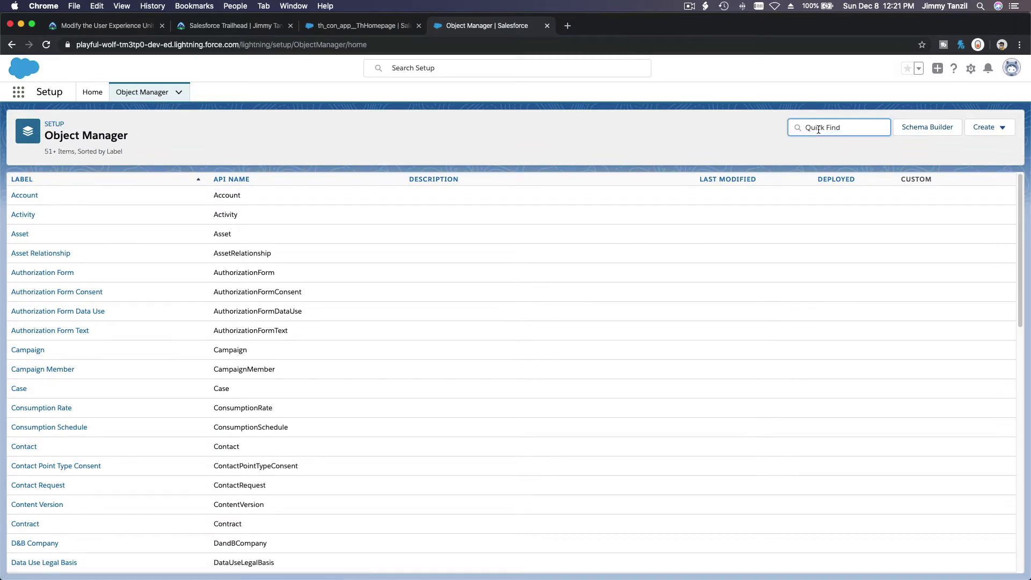
type("Suggest")
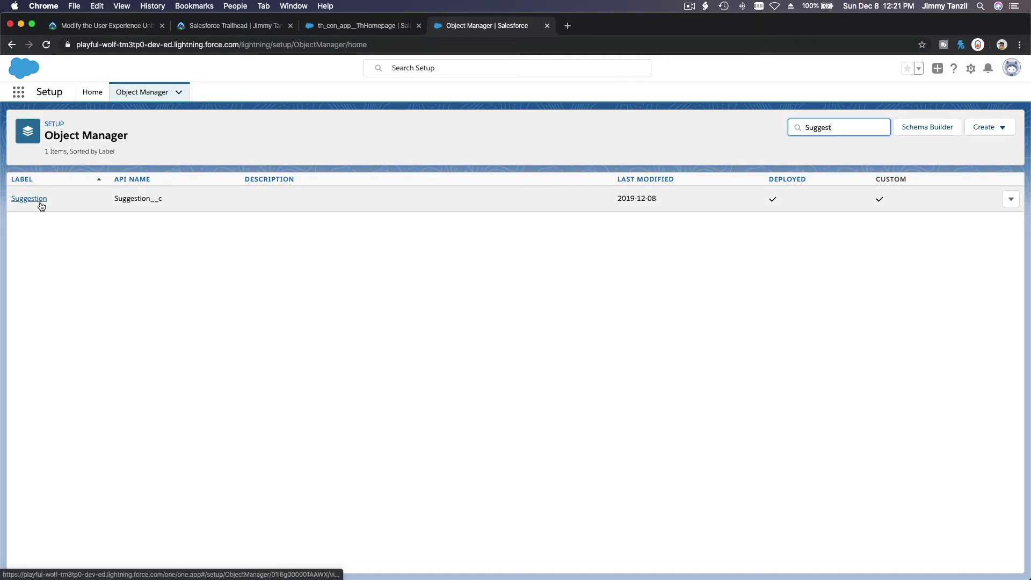
left_click(38, 202)
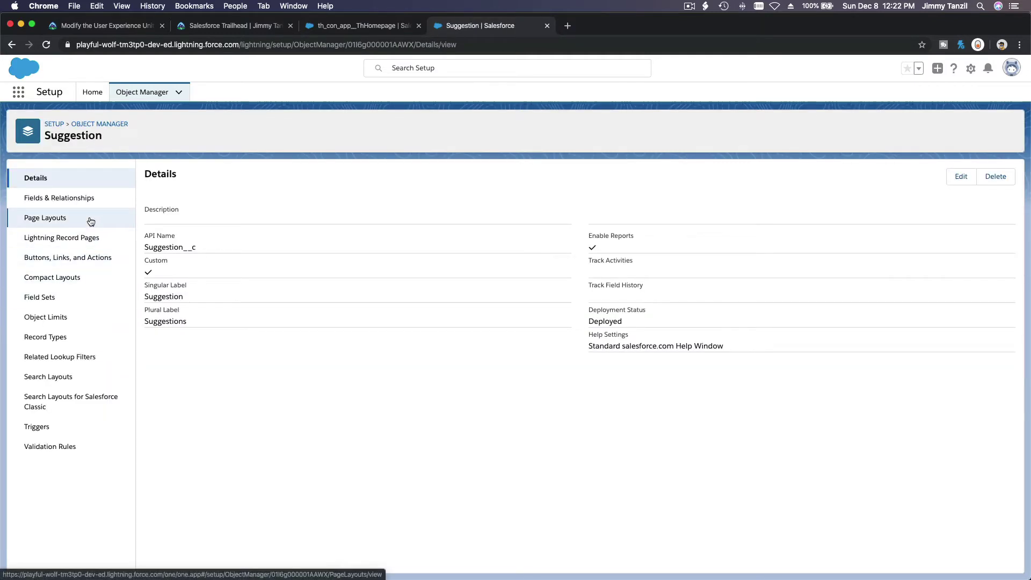
left_click(90, 221)
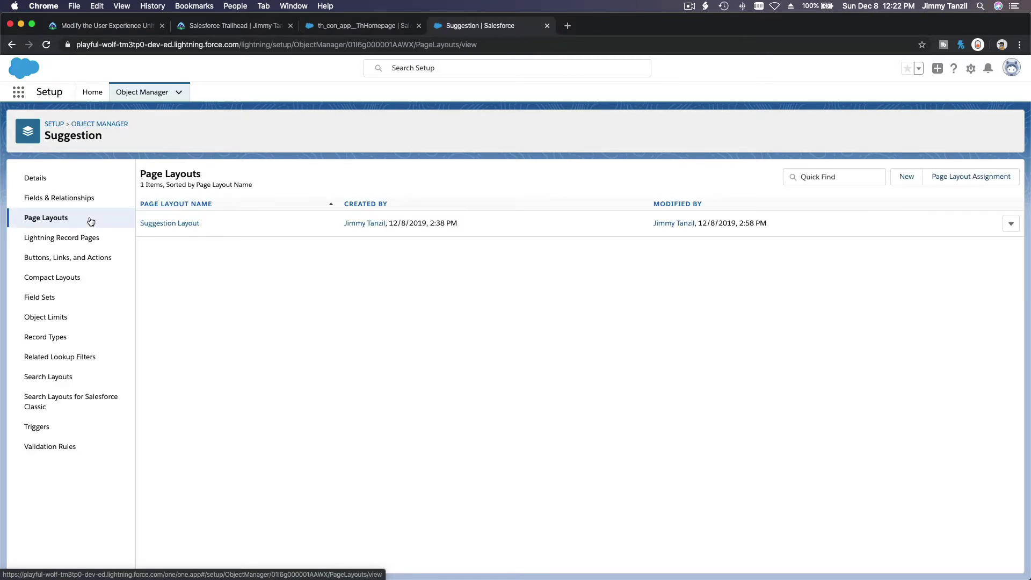
Read the Trailhead page layout instructions on placing the Status and Implemented Date fields and adding the Description section
left_click(123, 25)
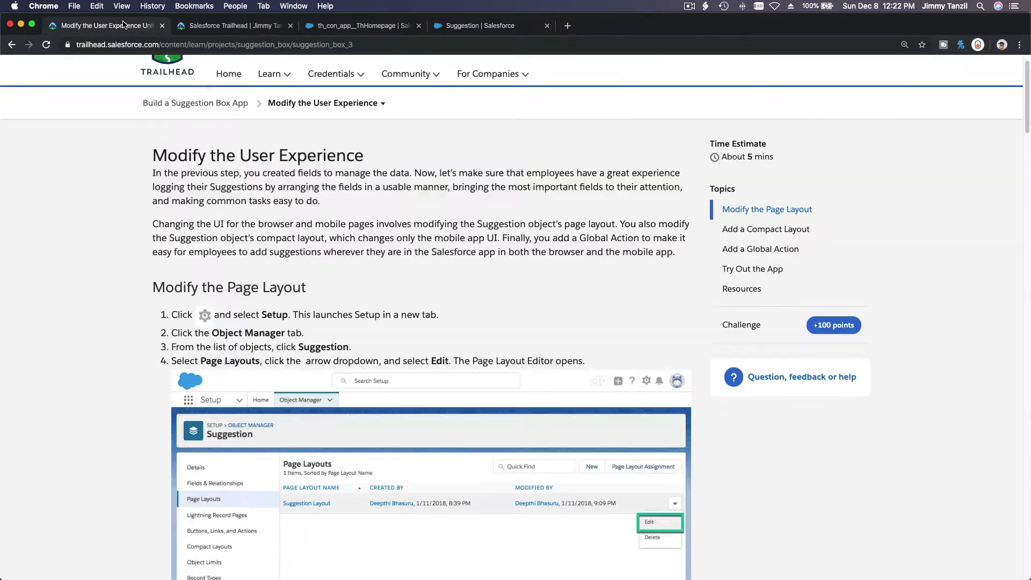
scroll(214, 293, "down", 2)
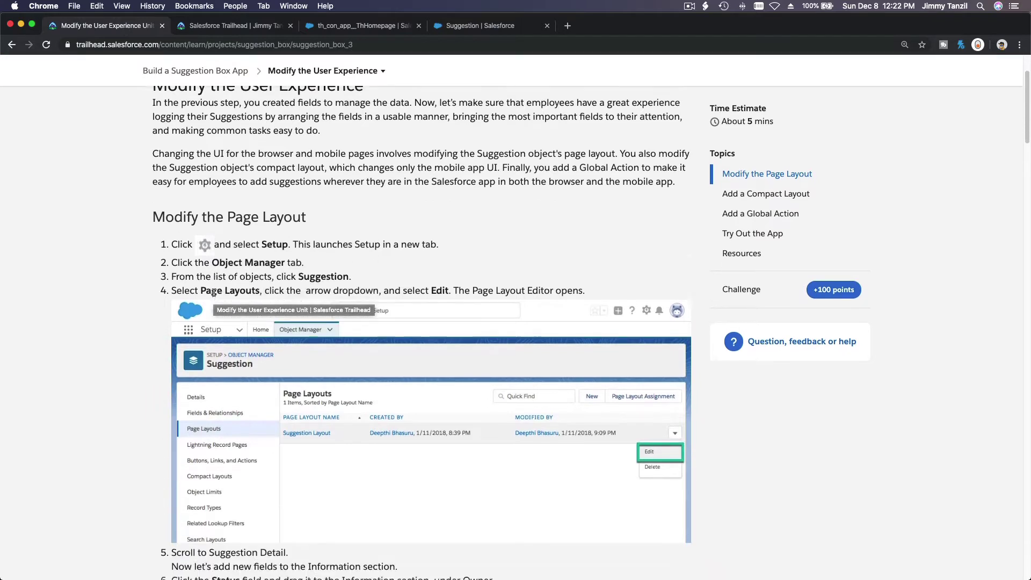
scroll(213, 293, "down", 2)
scroll(269, 182, "down", 1)
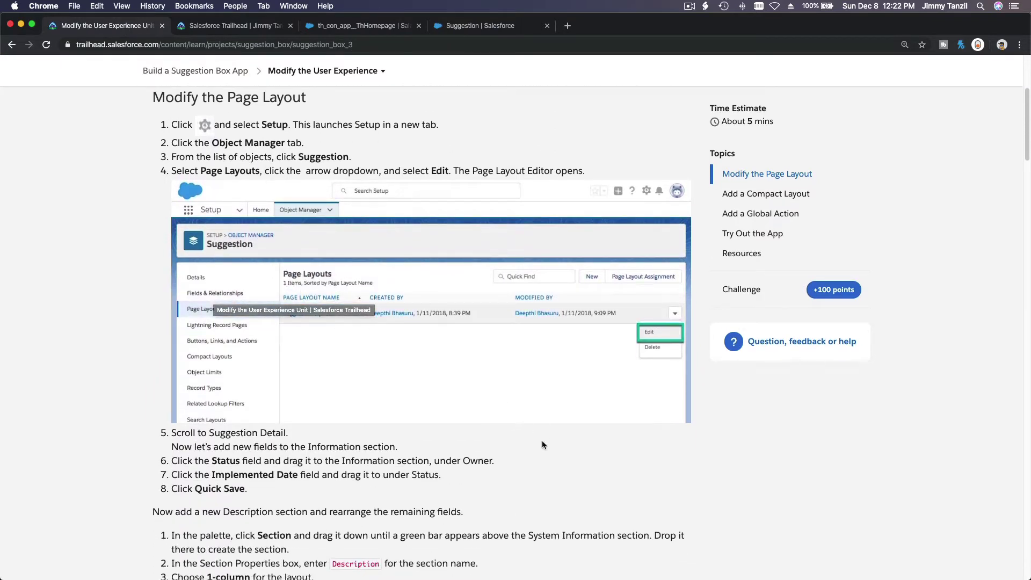
scroll(574, 466, "down", 2)
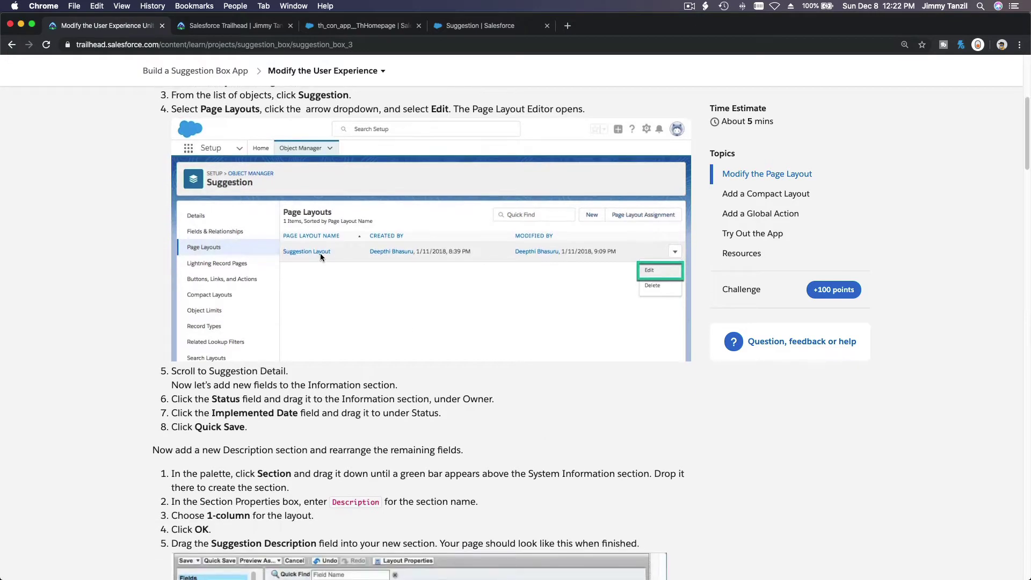
scroll(336, 291, "down", 3)
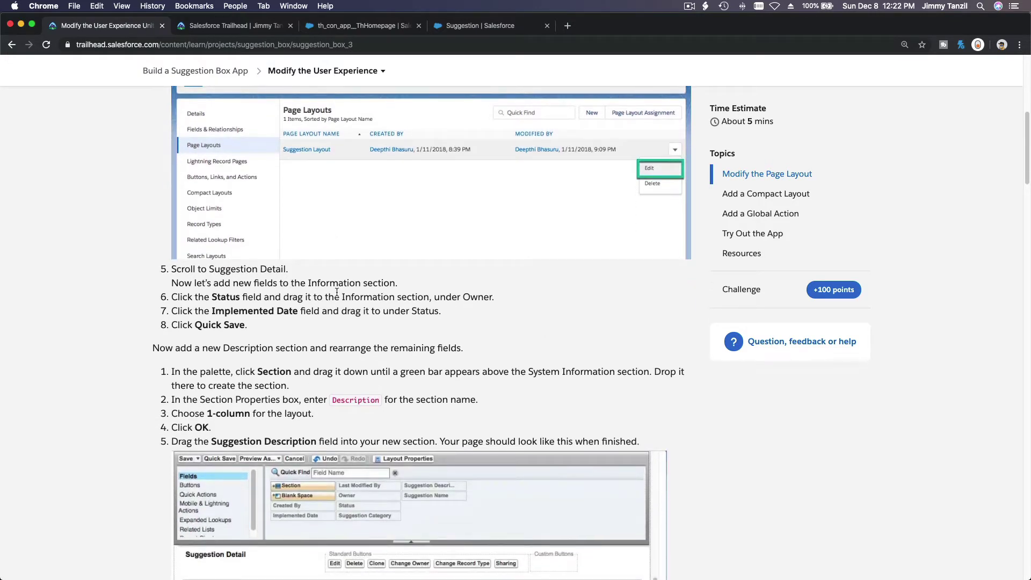
scroll(337, 292, "down", 5)
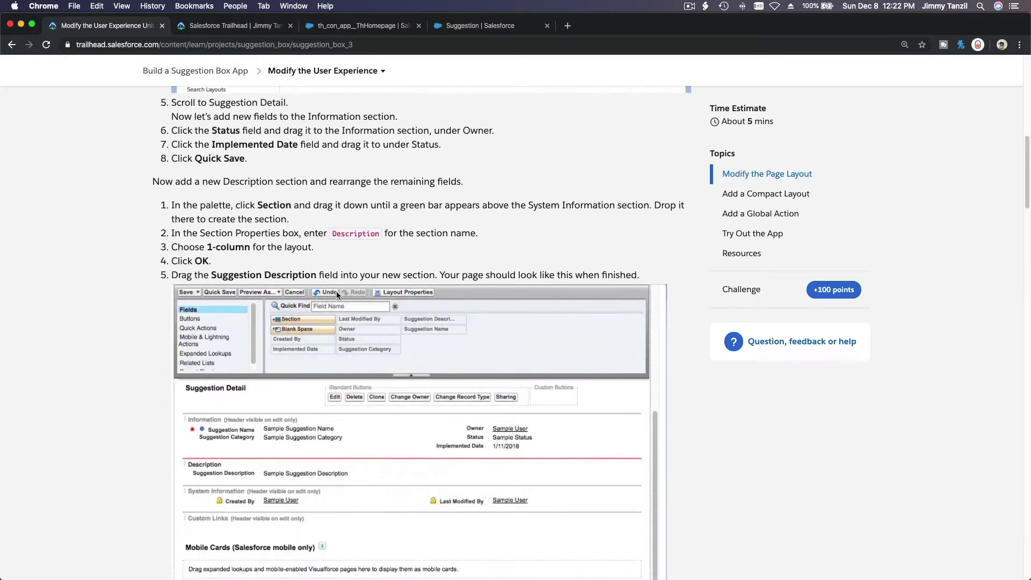
double_click(282, 269)
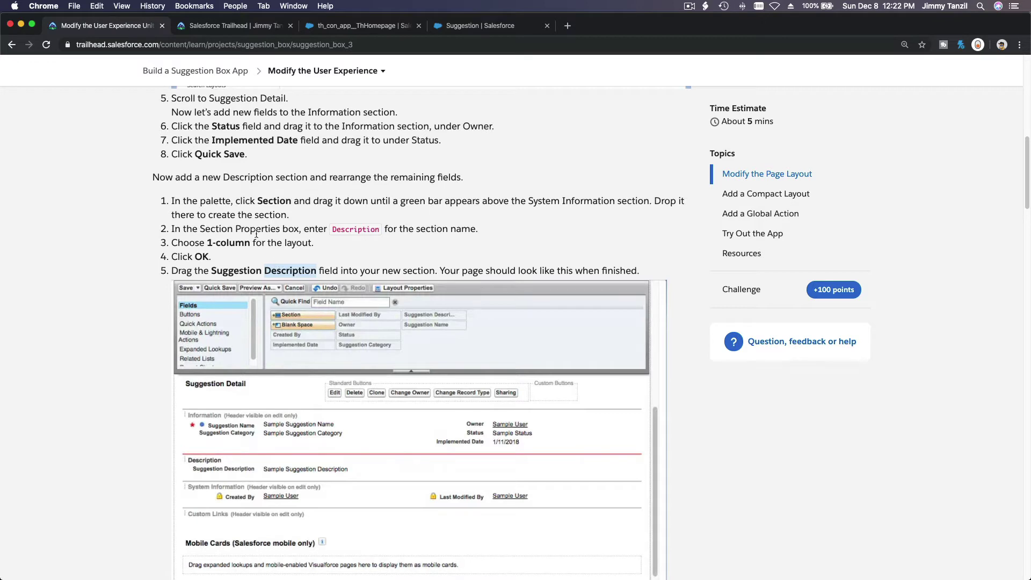
scroll(252, 249, "down", 1)
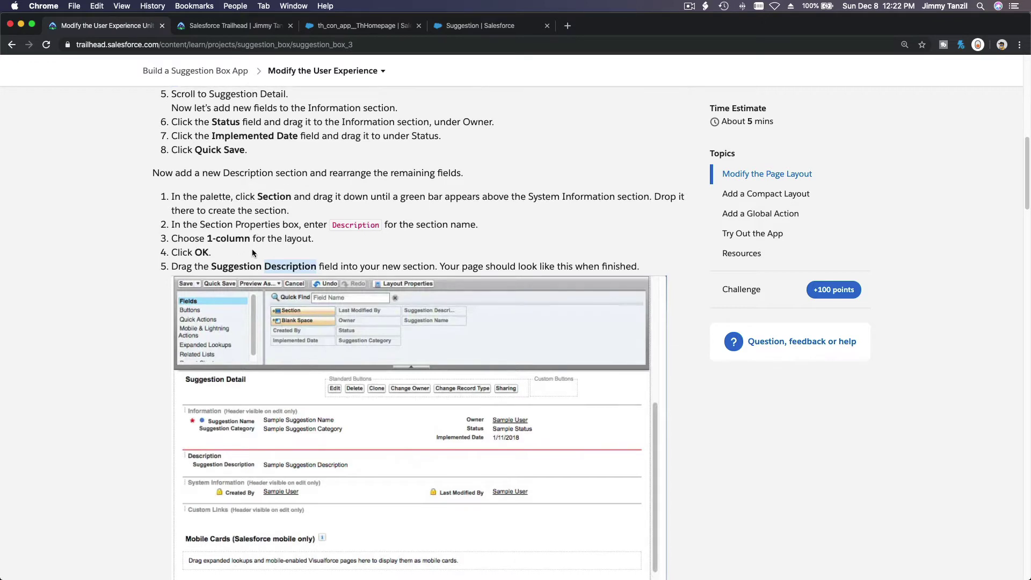
scroll(252, 249, "down", 1)
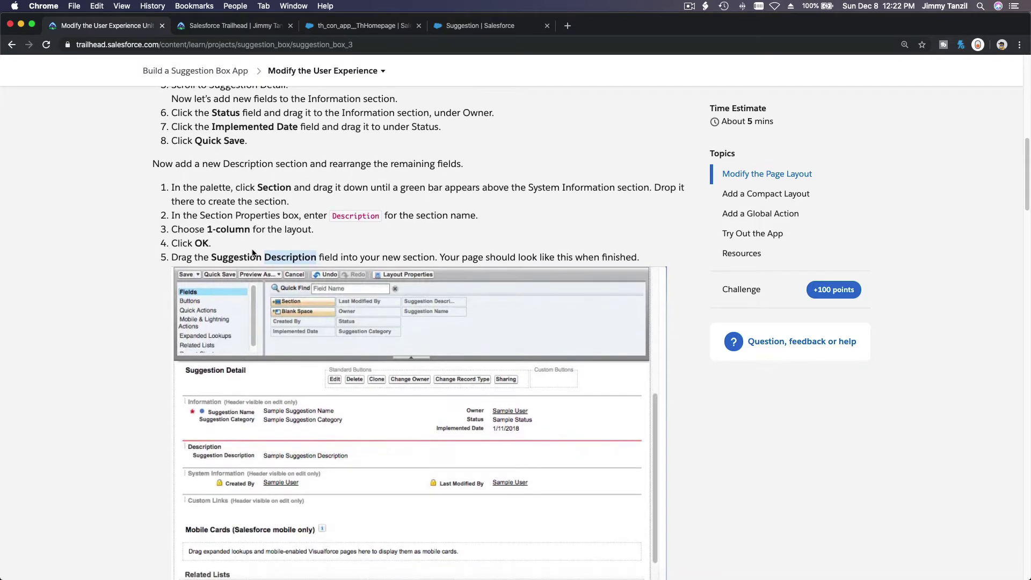
scroll(260, 230, "up", 5)
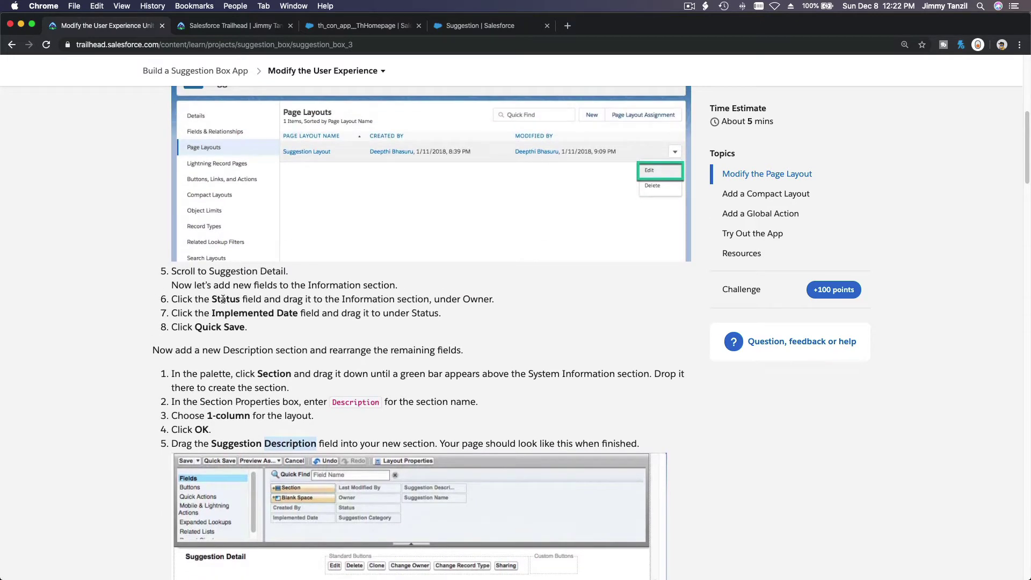
left_click(223, 299)
triple_click(216, 313)
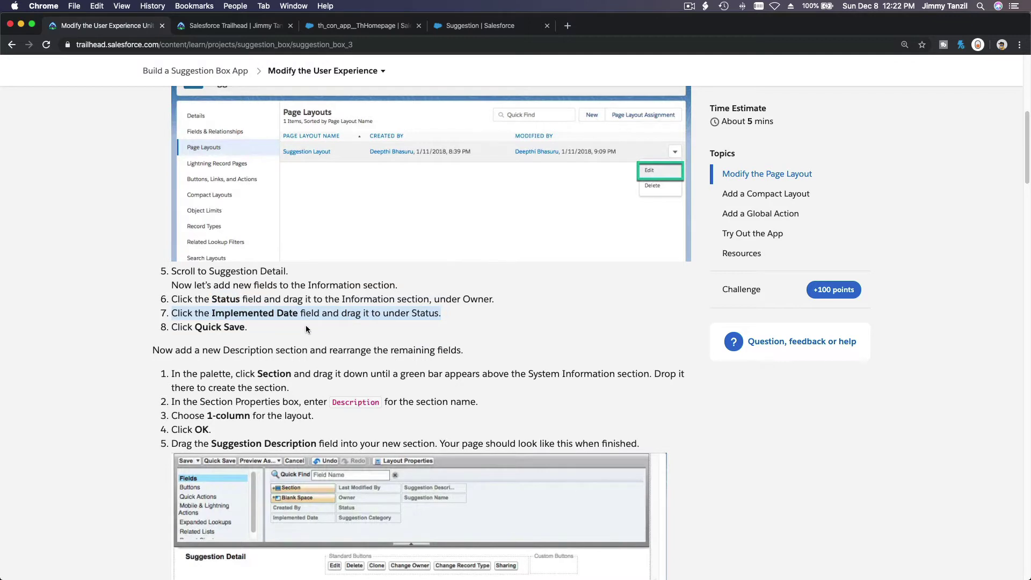
double_click(475, 304)
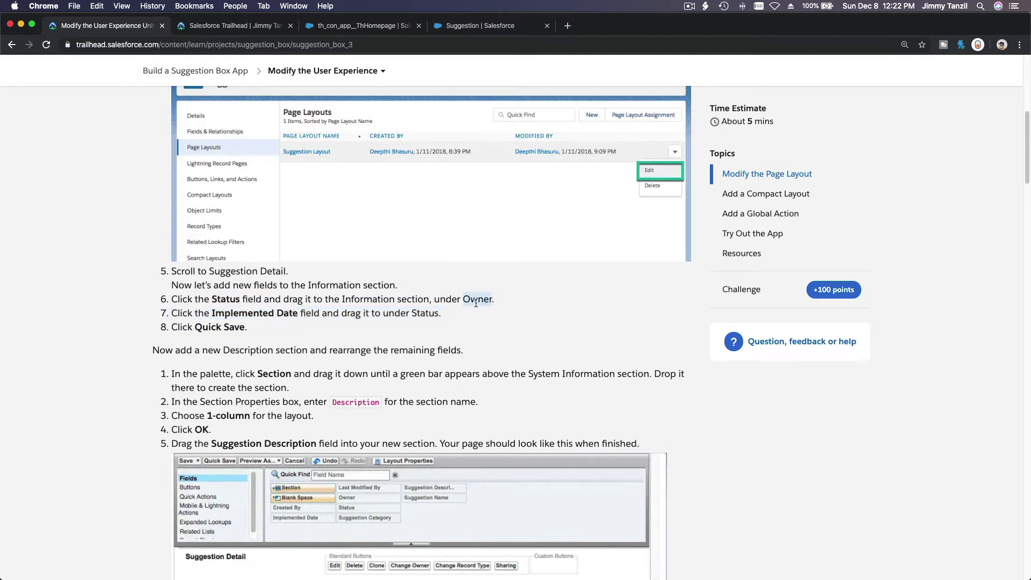
Edit the Suggestion Layout in the Salesforce playground, placing Status under Owner and Implemented Date under Status in the Information section
left_click(465, 29)
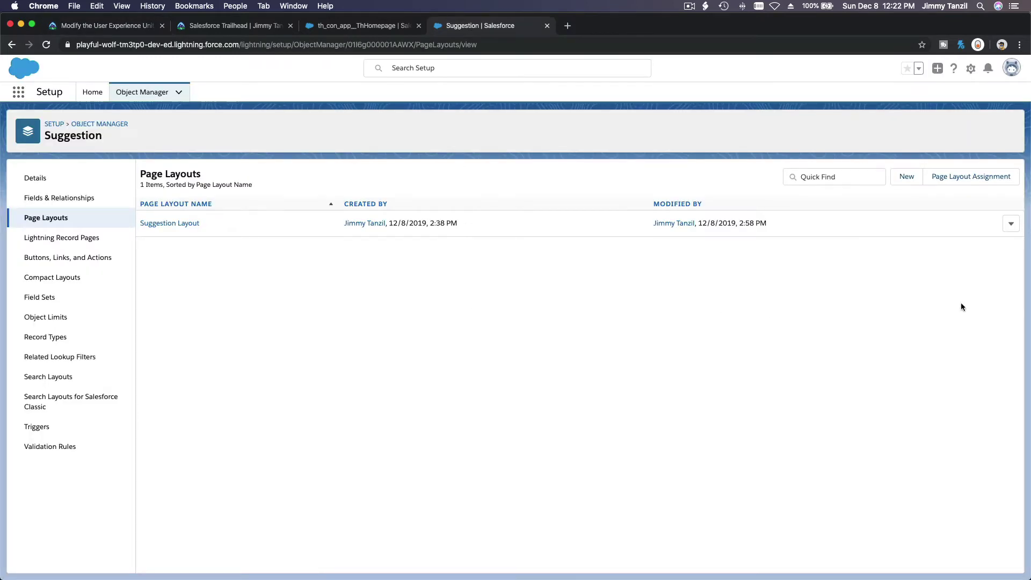
left_click(1009, 226)
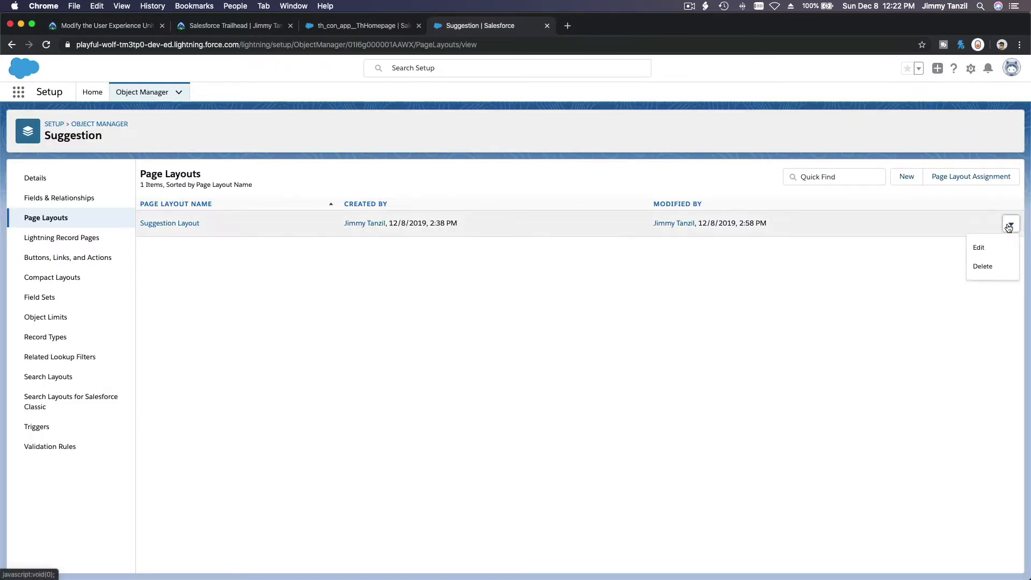
left_click(1004, 252)
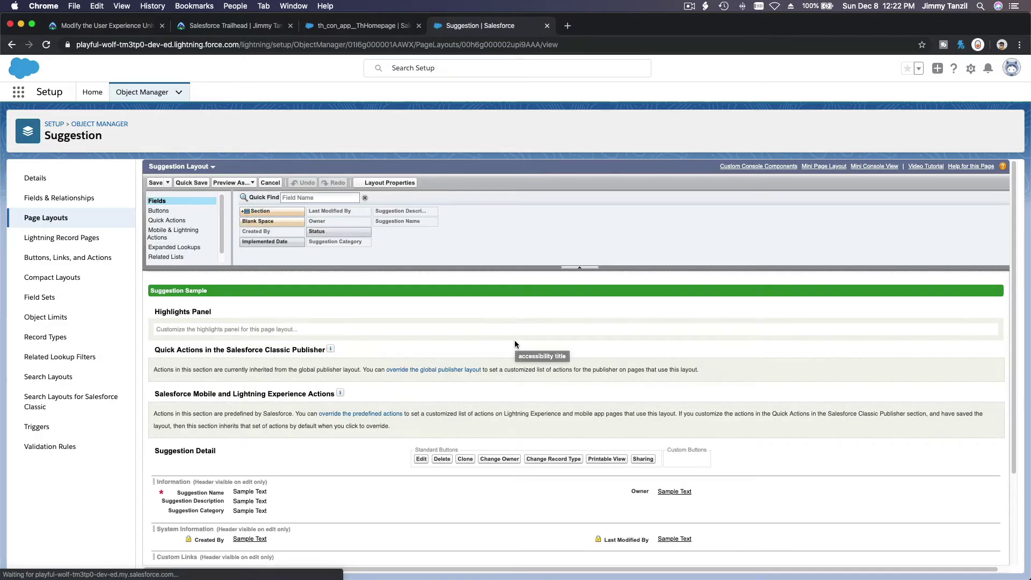
scroll(515, 340, "down", 3)
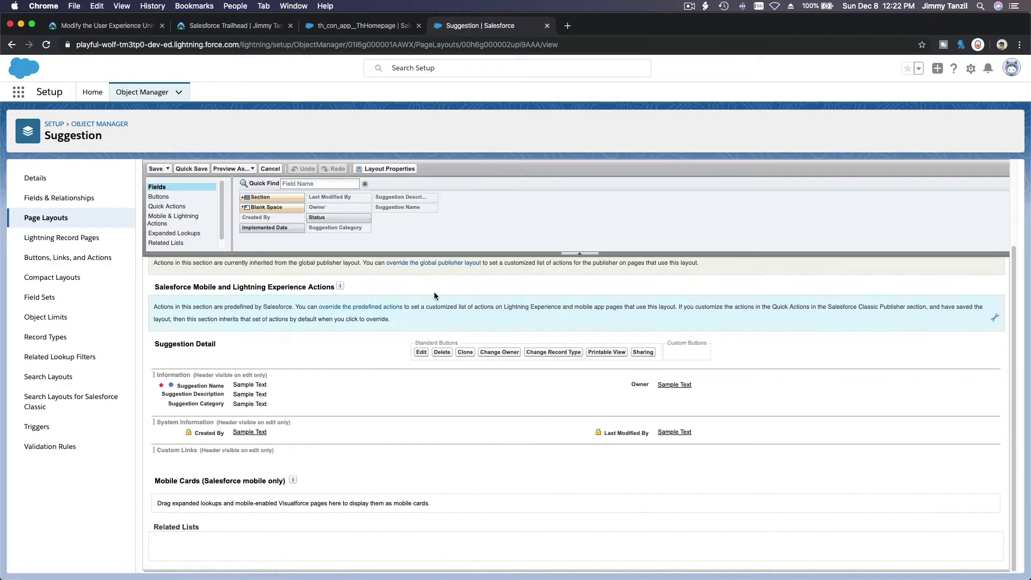
left_click_drag(328, 221, 667, 396)
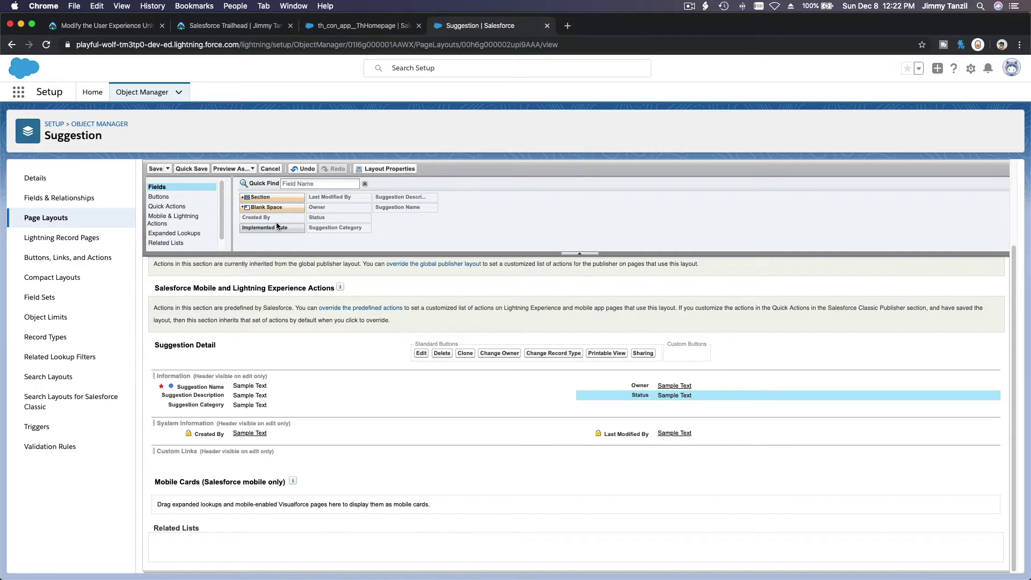
left_click_drag(278, 226, 634, 401)
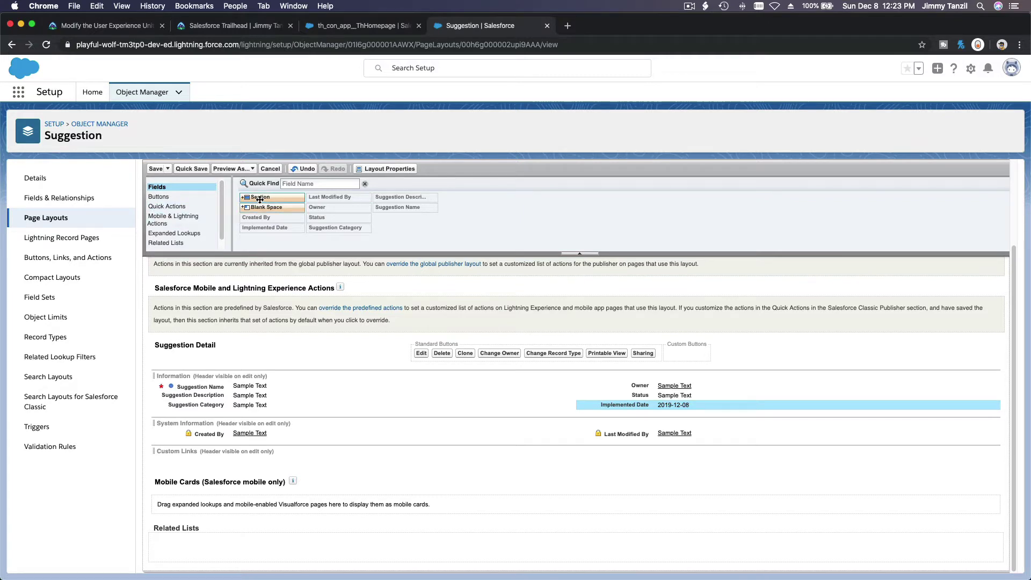
Following the Trailhead instructions, add a 1-column section named Description above System Information in the Suggestion Layout
mouse_move(260, 199)
left_mouse_down()
mouse_move(268, 335)
mouse_move(263, 202)
left_mouse_up()
left_click(116, 27)
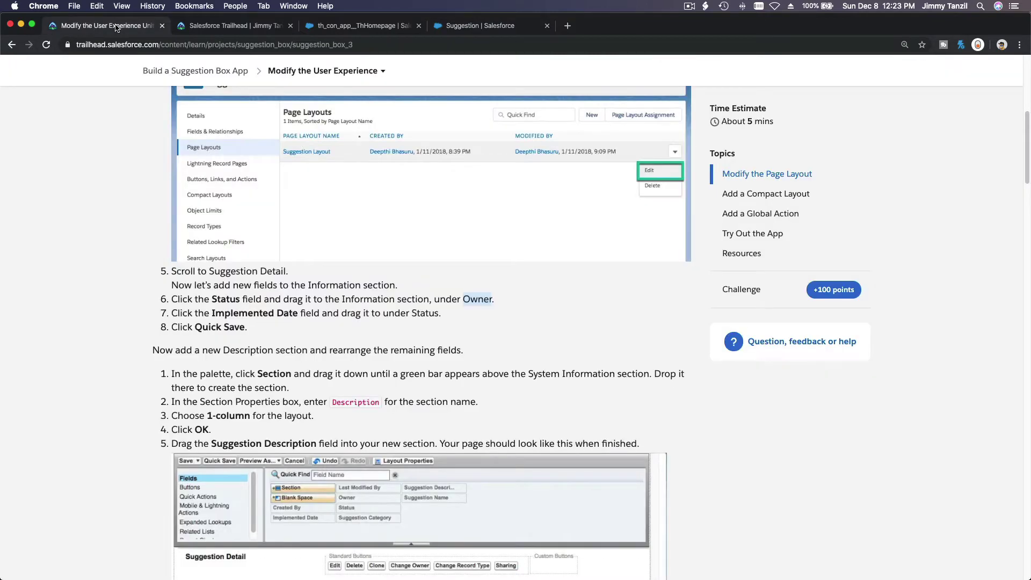
scroll(296, 250, "down", 4)
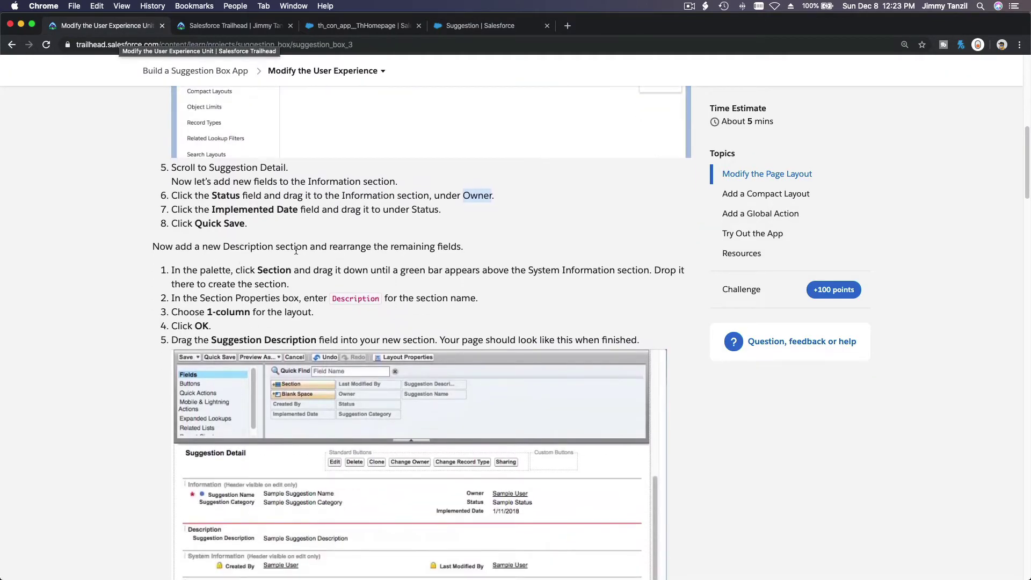
triple_click(296, 247)
scroll(307, 368, "down", 5)
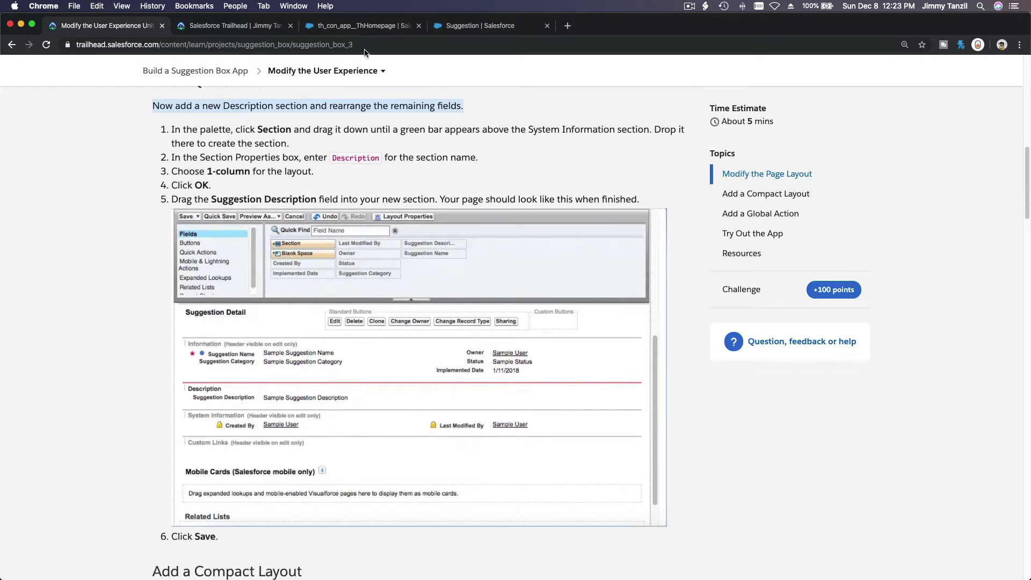
left_click(450, 32)
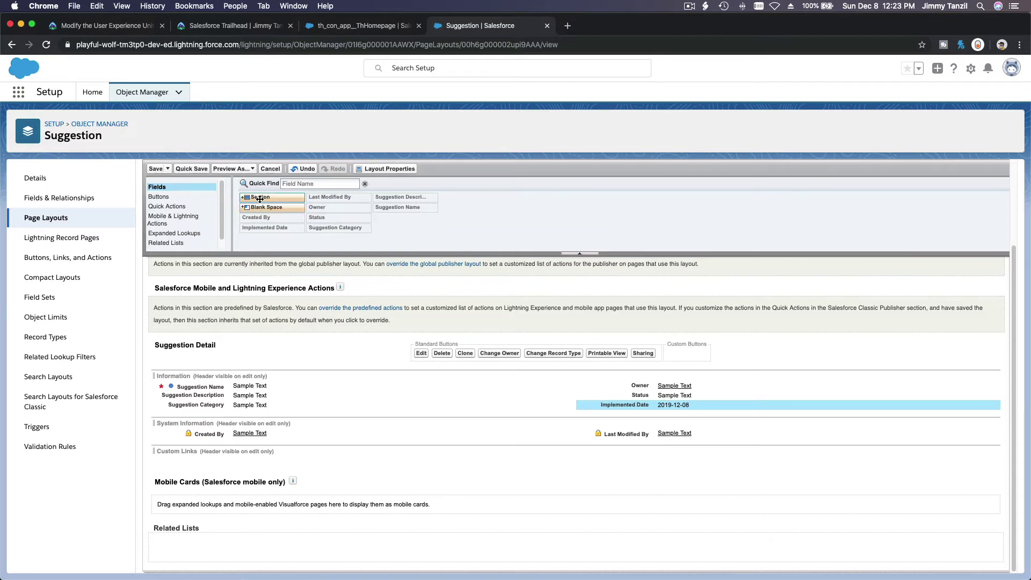
left_click_drag(260, 198, 281, 398)
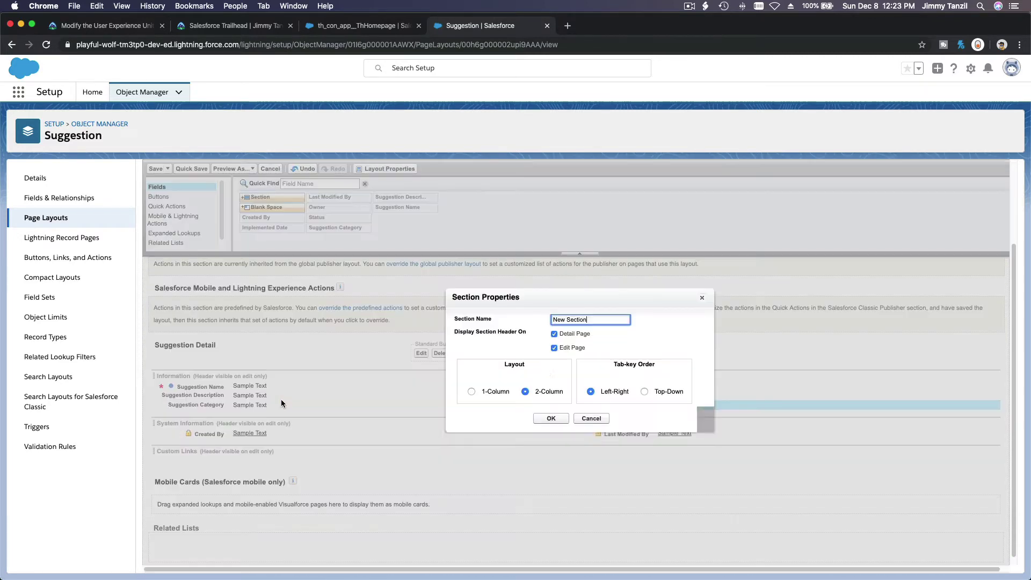
triple_click(601, 320)
type("Descrip")
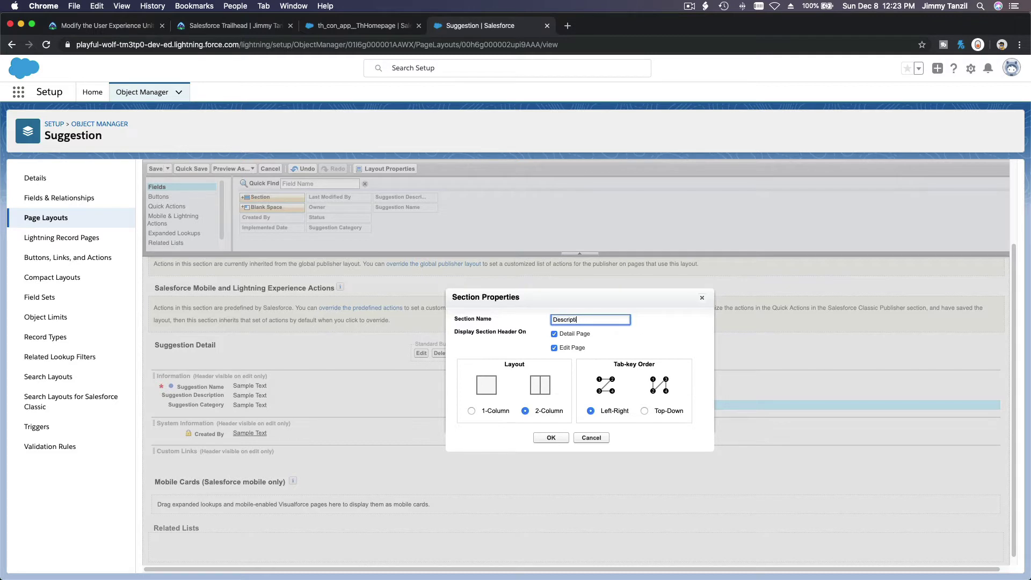
left_click(495, 411)
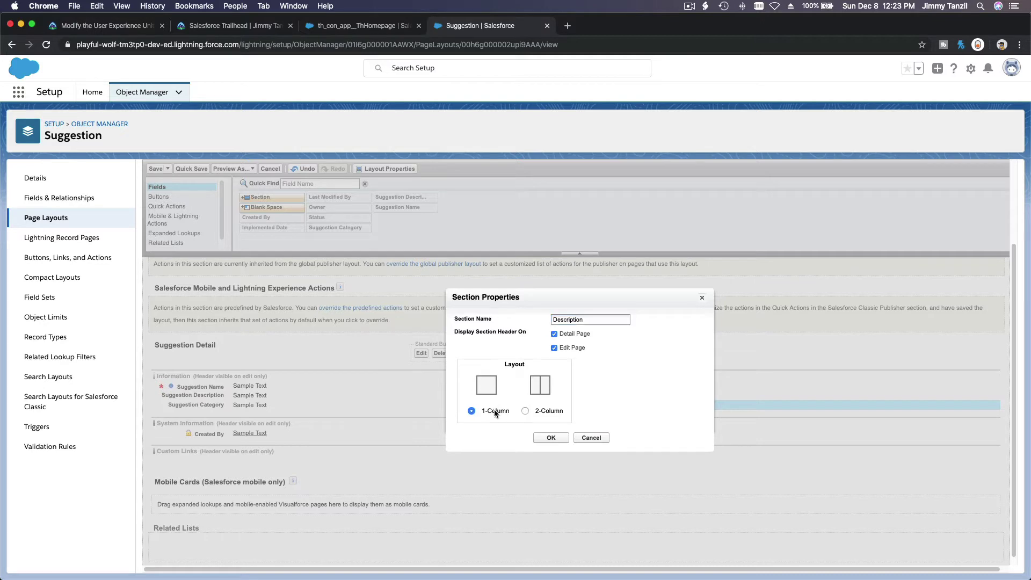
left_click(541, 439)
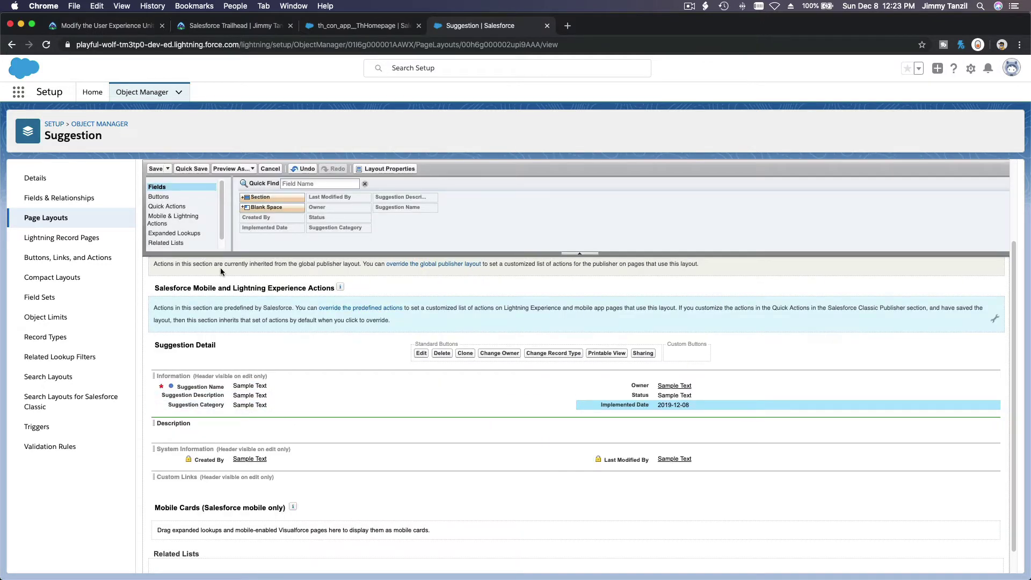
Check the Trailhead example, move the Suggestion Description field into the Description section, and save the page layout
left_click(116, 26)
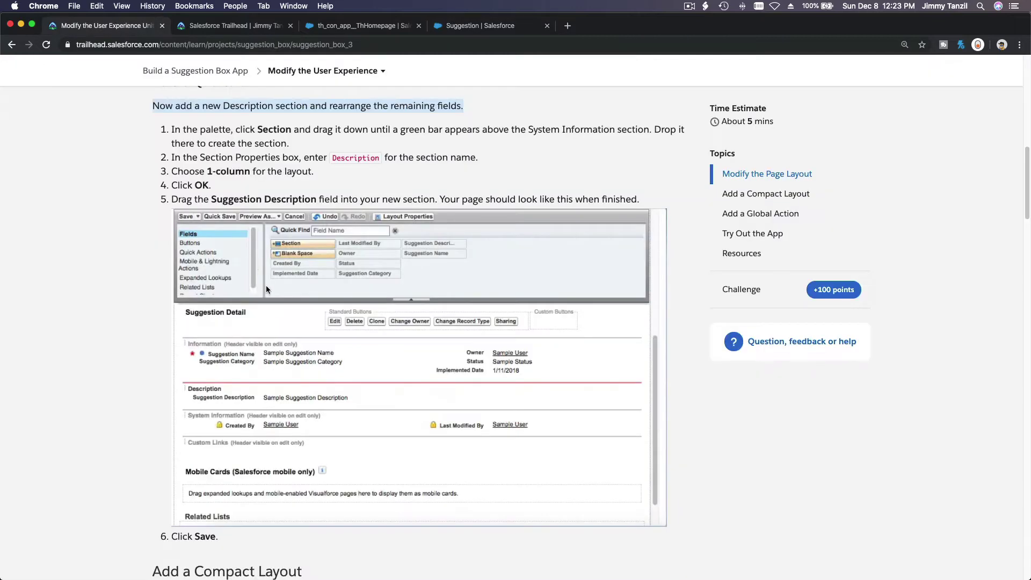
scroll(268, 291, "down", 3)
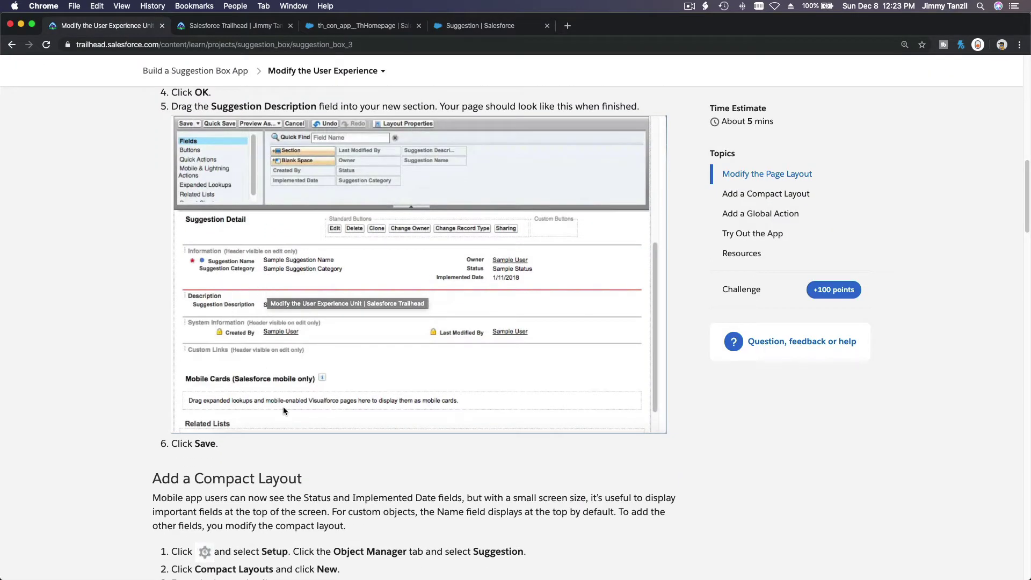
left_click(458, 26)
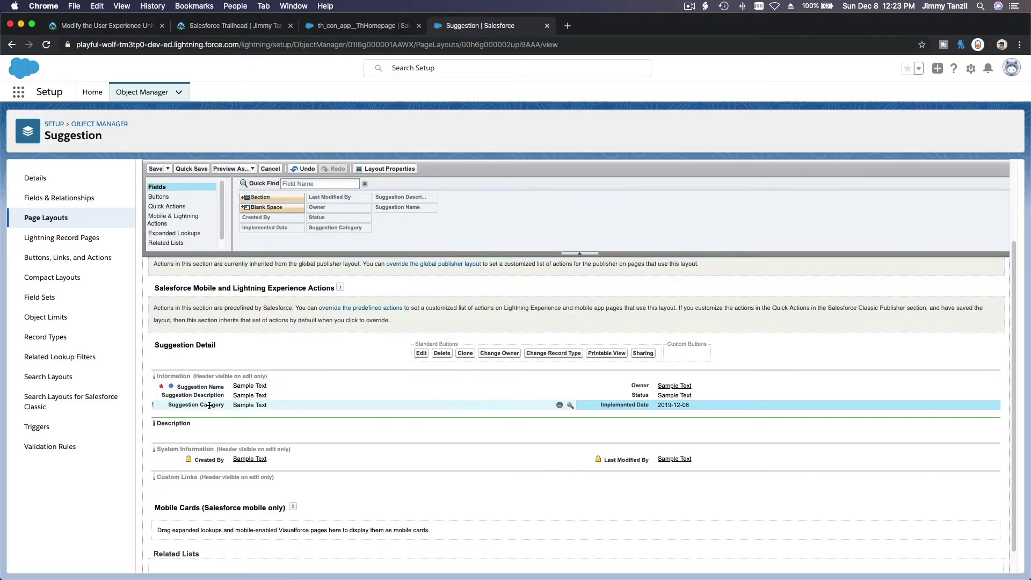
left_click_drag(209, 395, 206, 433)
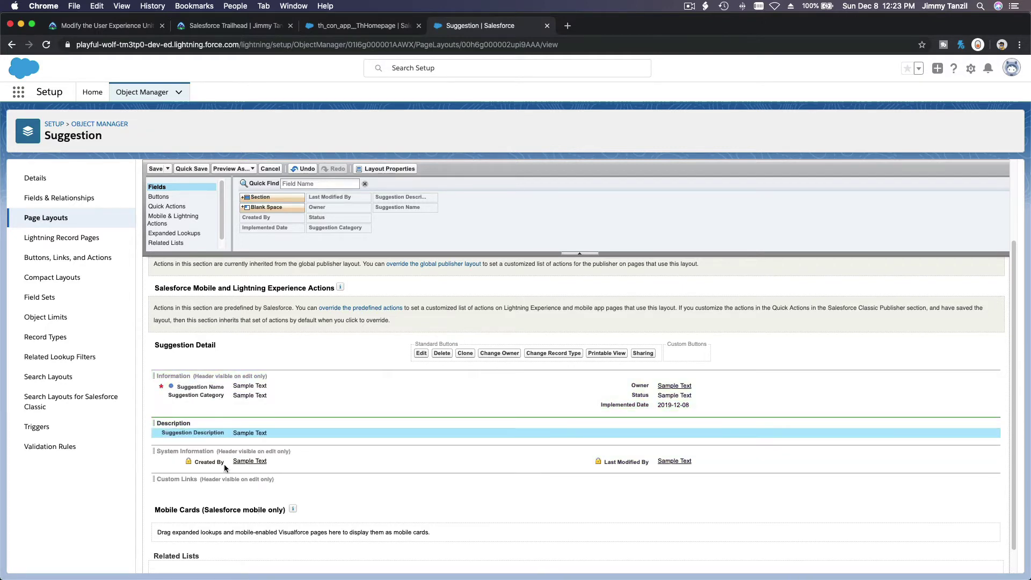
left_click(195, 170)
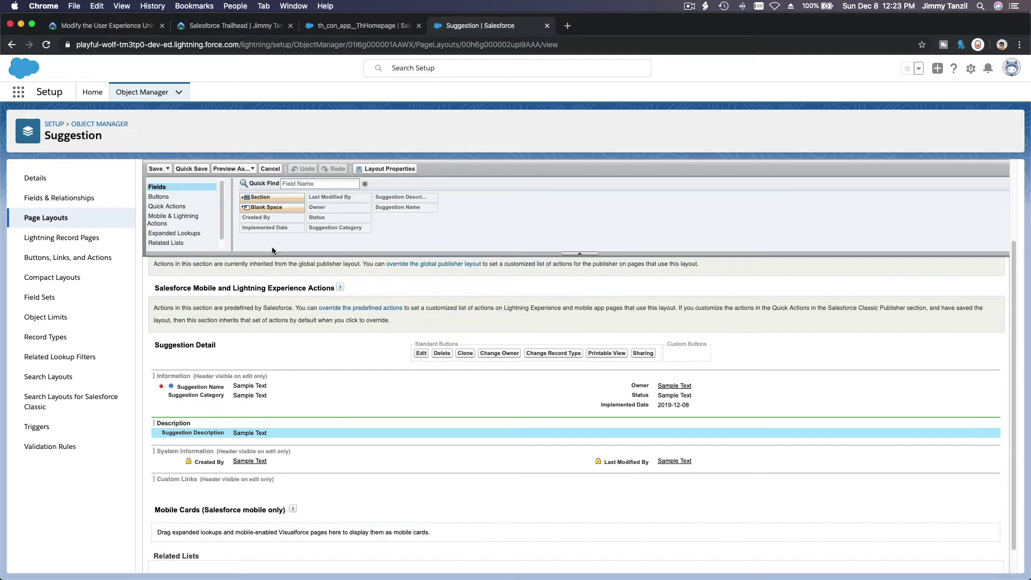
left_click(155, 170)
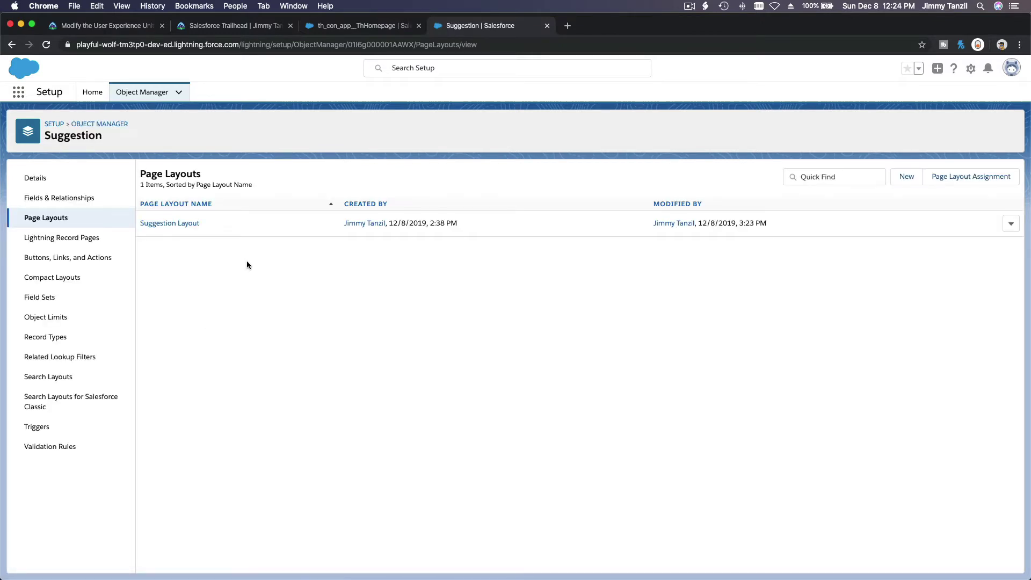
Read Trailhead's Add a Compact Layout instructions and start a new Suggestion compact layout with Suggestion as its label and name
left_click(100, 25)
scroll(258, 294, "down", 6)
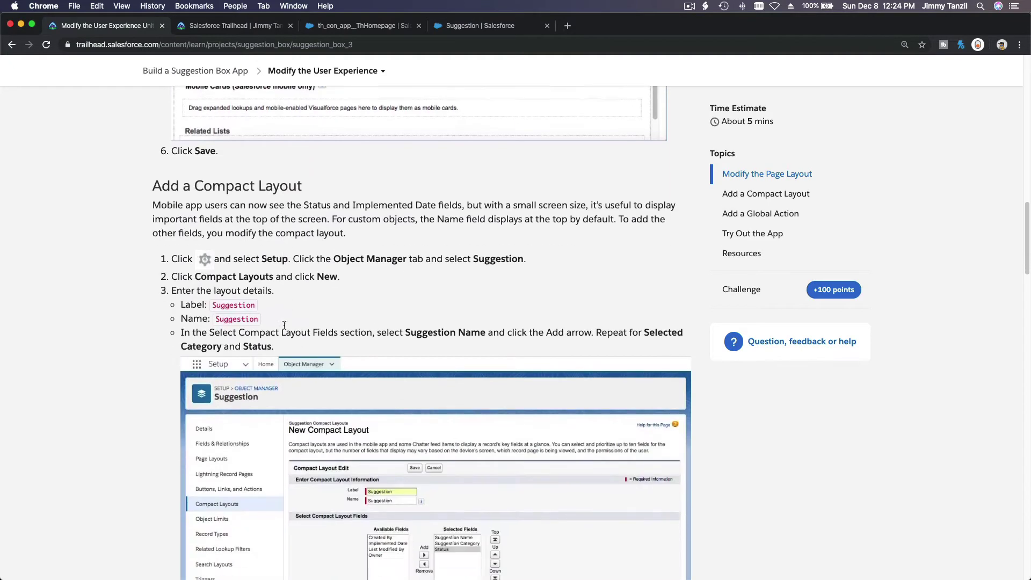
triple_click(220, 159)
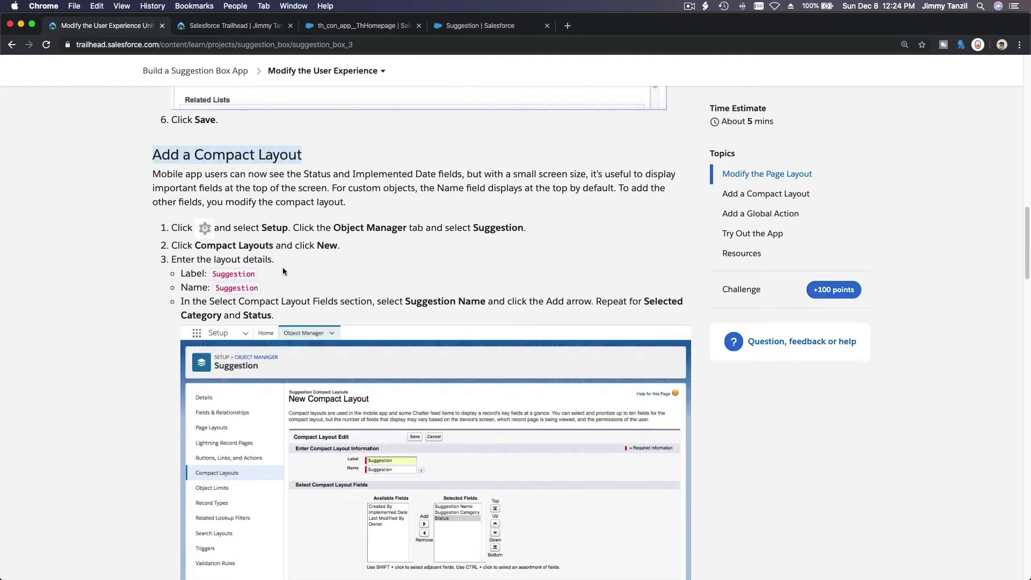
double_click(245, 273)
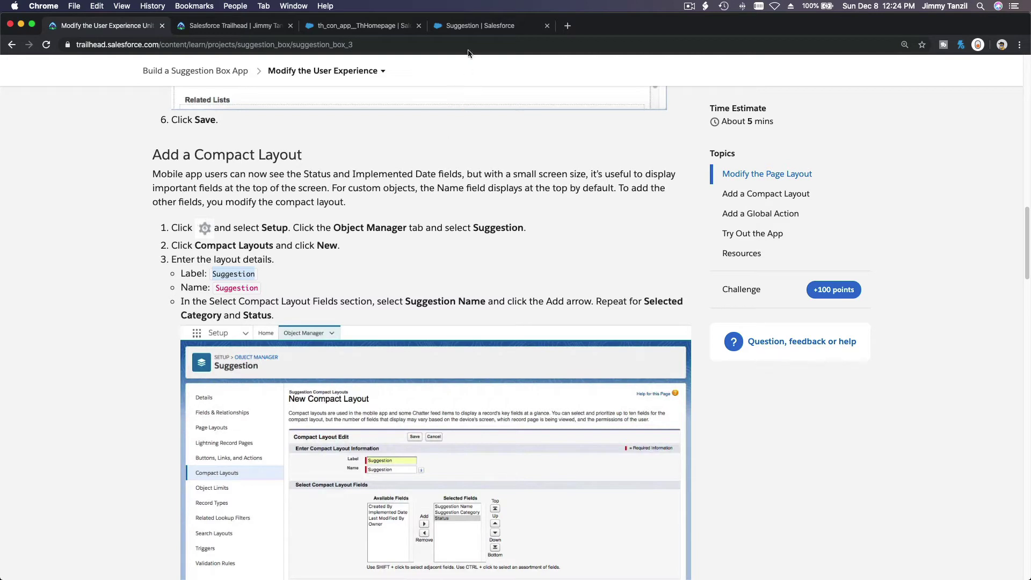
left_click(468, 30)
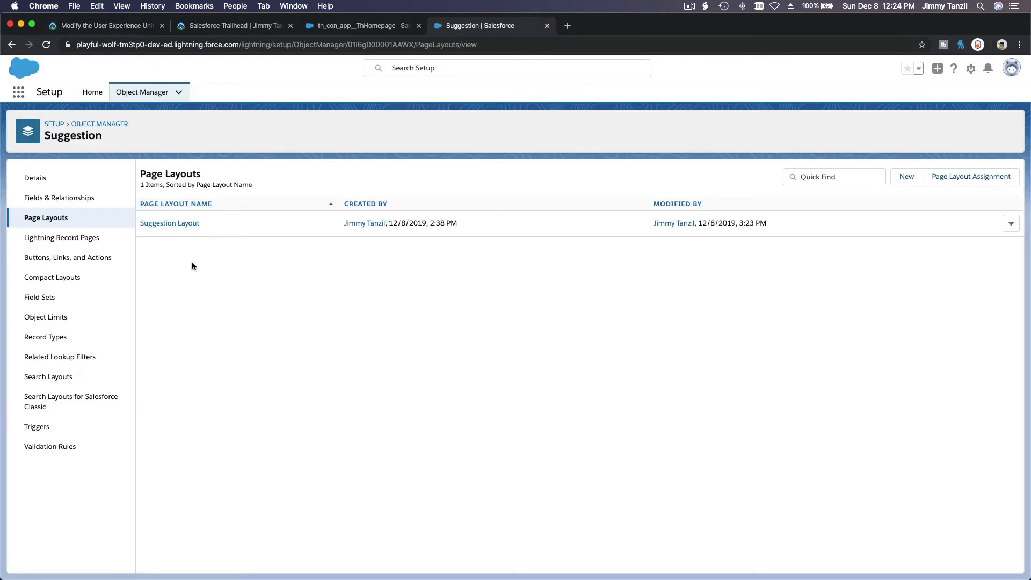
left_click(87, 278)
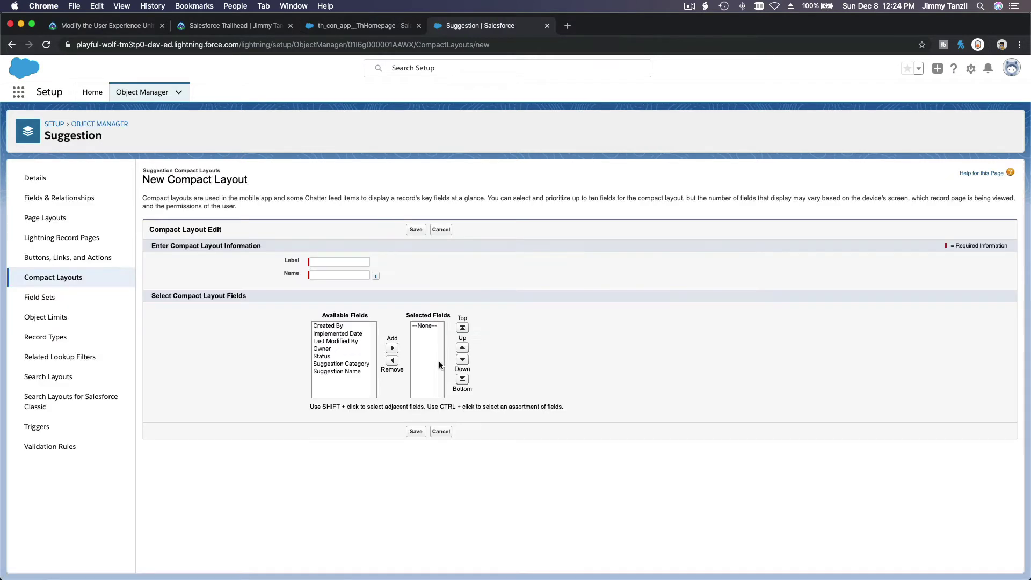
type("Suggestion")
key("Tab")
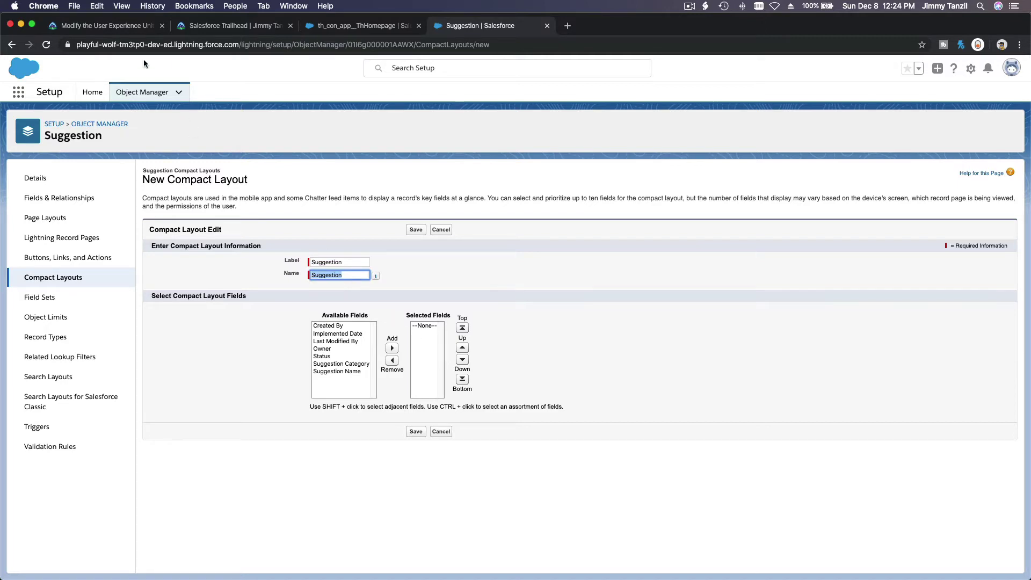
Add Suggestion Name, Suggestion Category and Status to the compact layout as Trailhead instructs, and save it
left_click(123, 25)
scroll(243, 253, "down", 3)
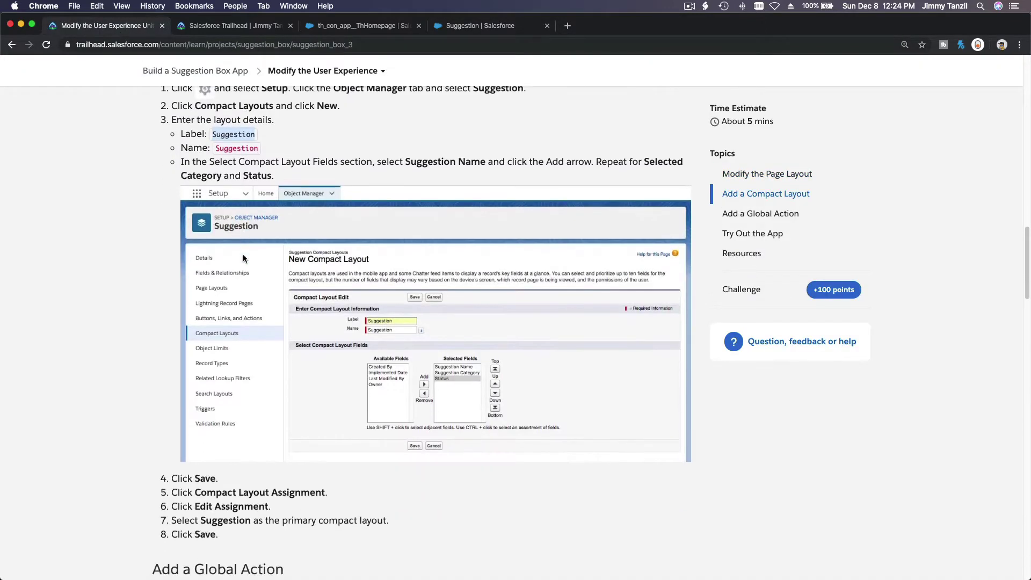
scroll(242, 255, "down", 2)
scroll(243, 256, "up", 3)
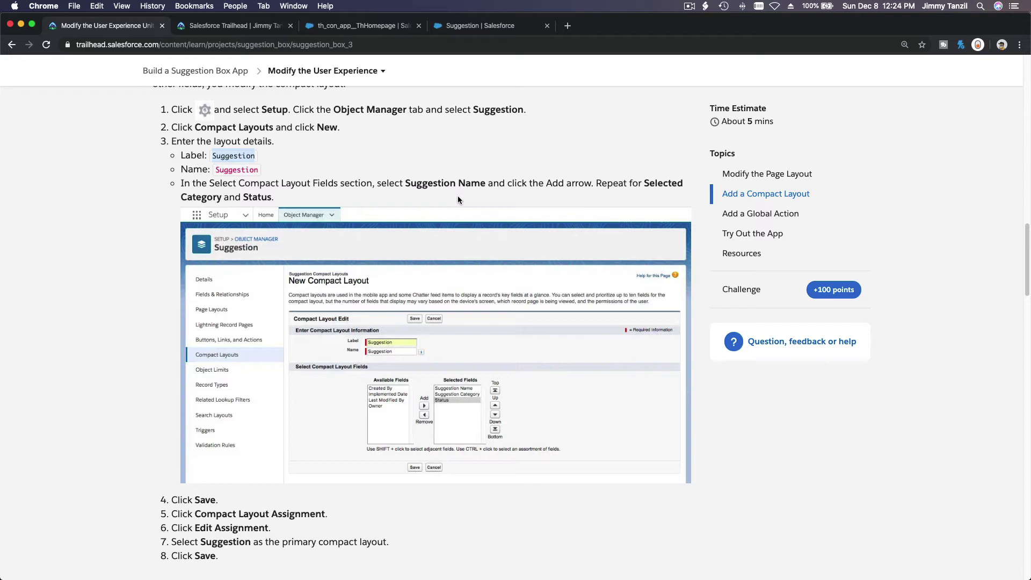
left_click(468, 32)
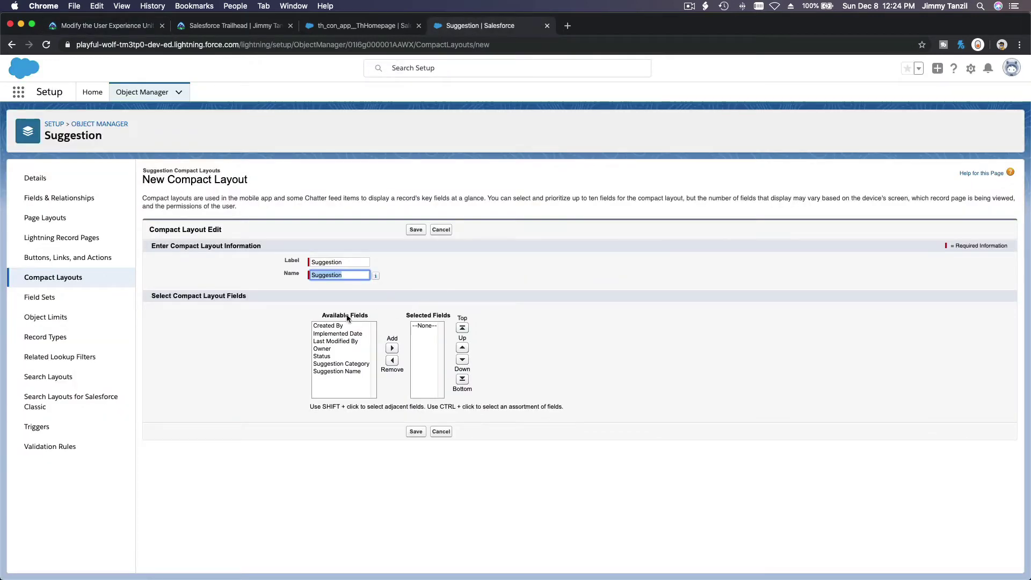
left_click(352, 371)
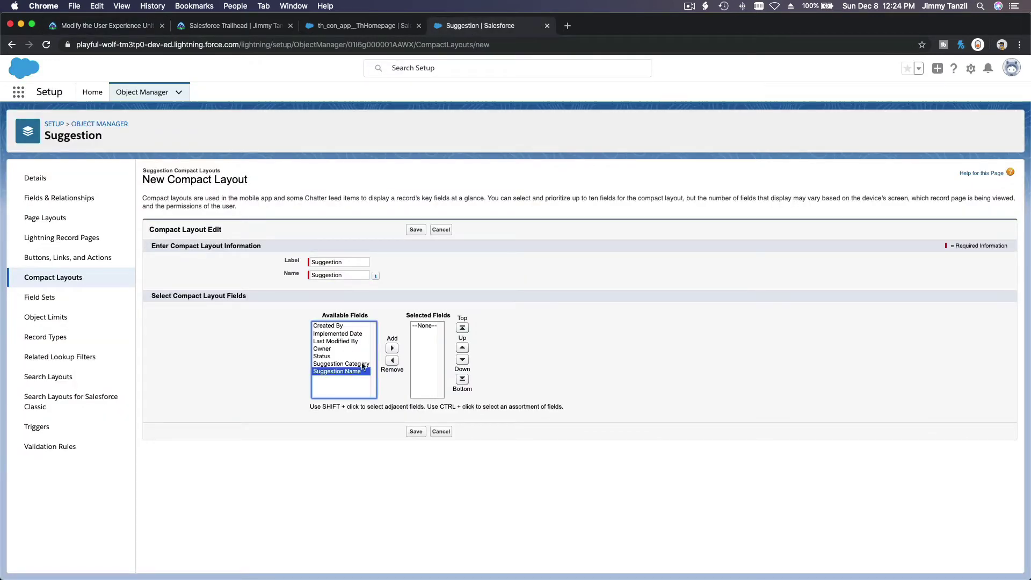
left_click(392, 348)
left_click(349, 364)
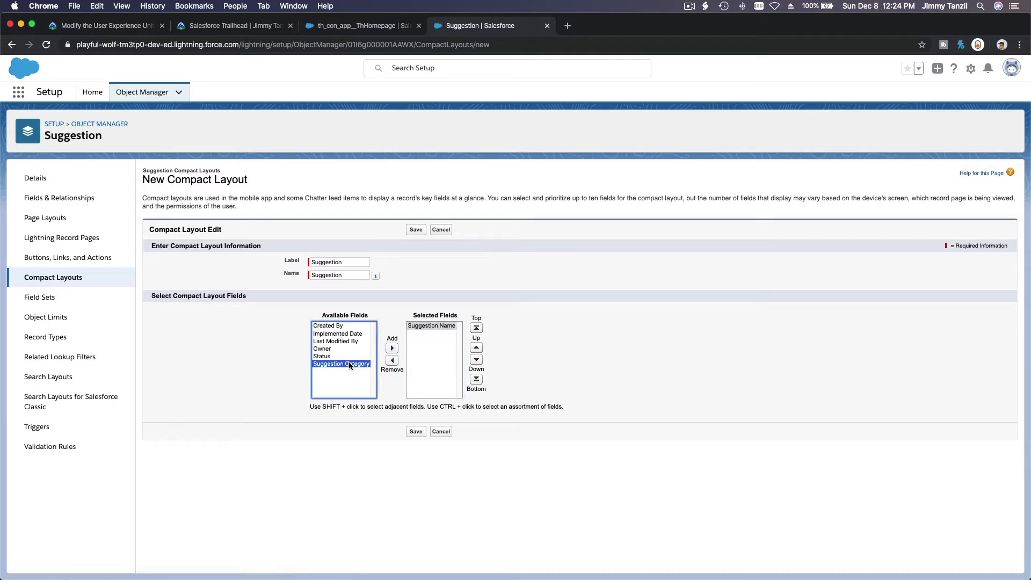
left_click(392, 348)
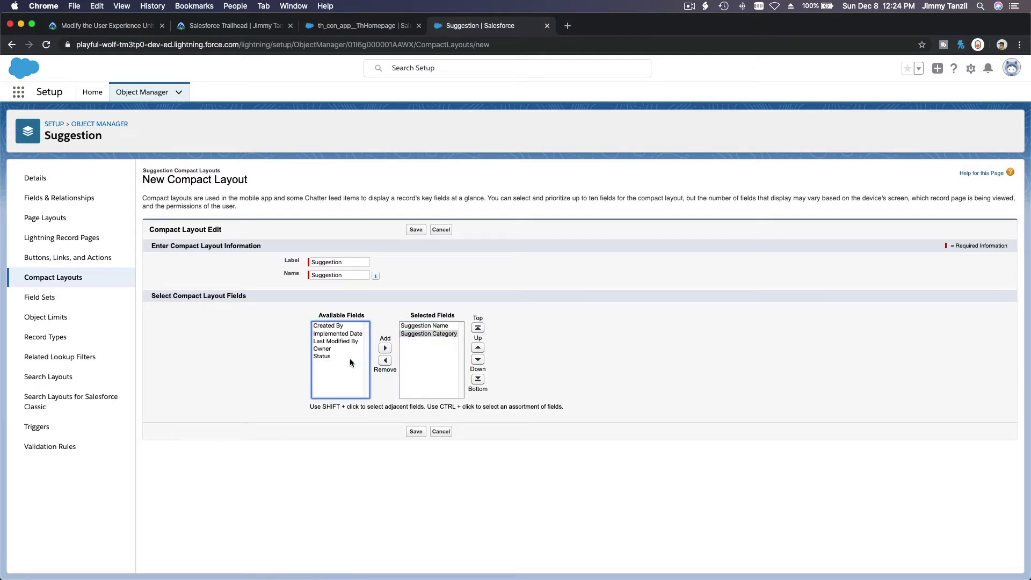
left_click(359, 357)
left_click(384, 349)
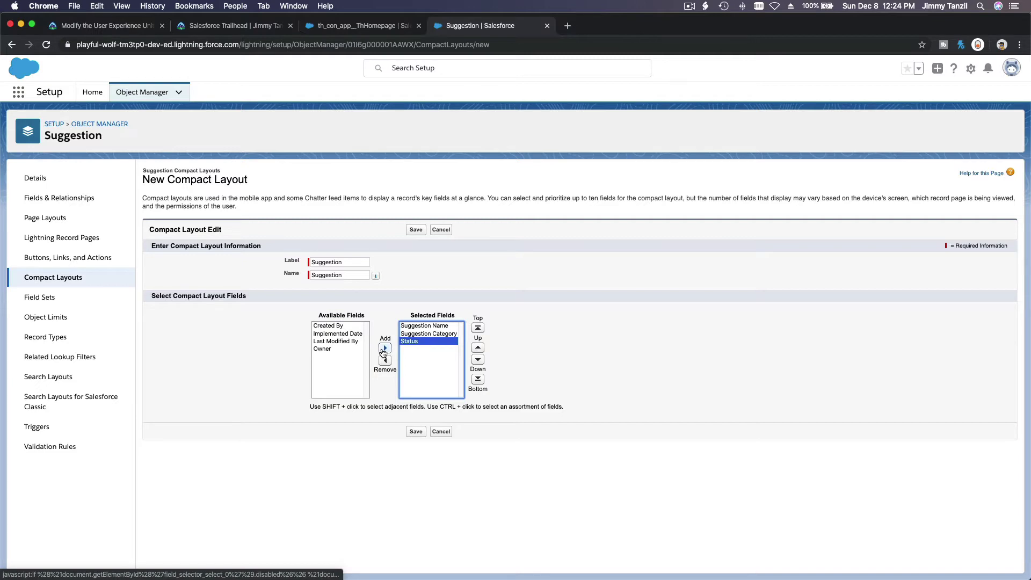
left_click(413, 432)
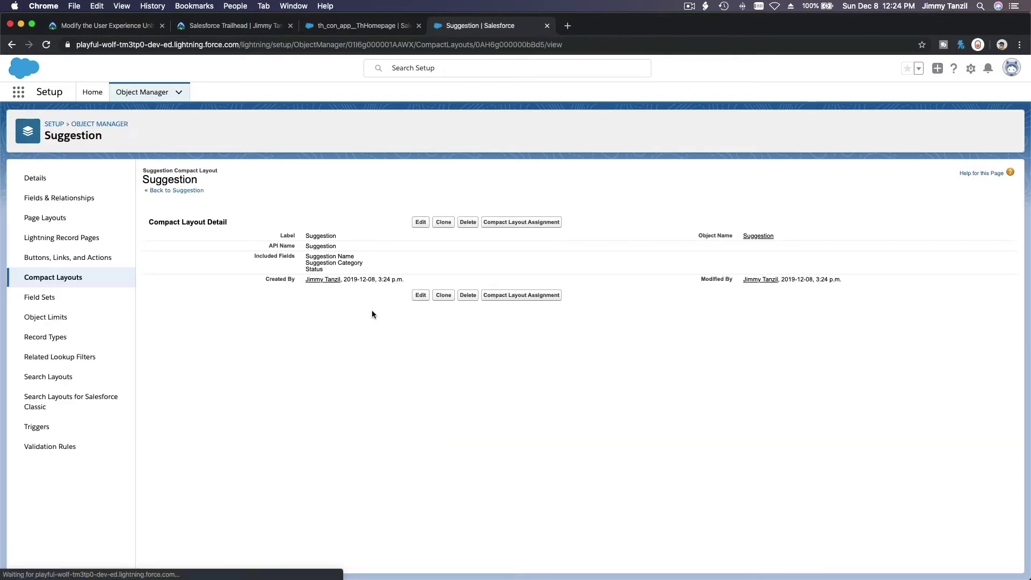
Following Trailhead's compact layout instructions, assign Suggestion as the primary compact layout and save the assignment
left_click(107, 25)
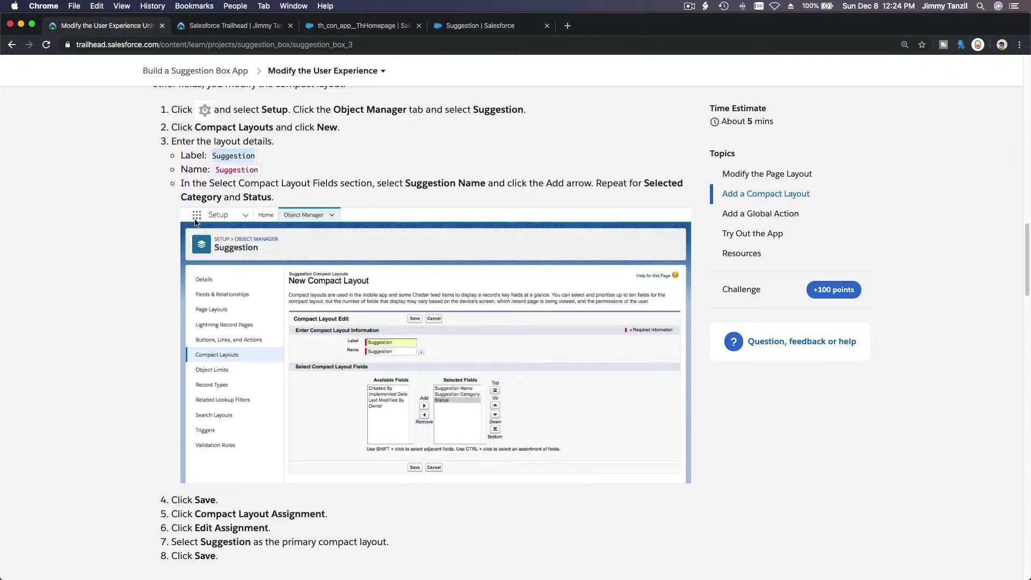
scroll(284, 347, "down", 3)
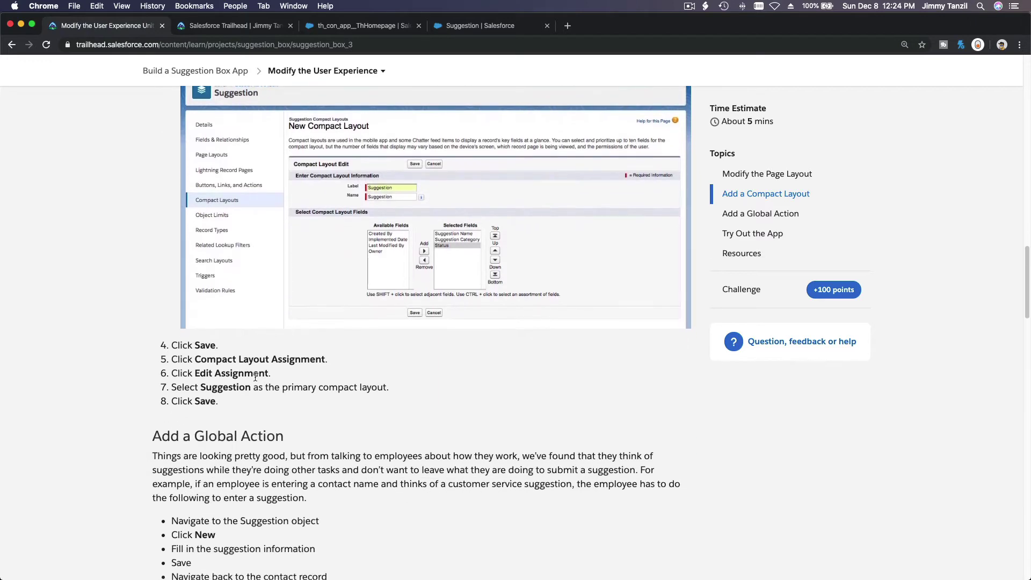
scroll(265, 379, "down", 1)
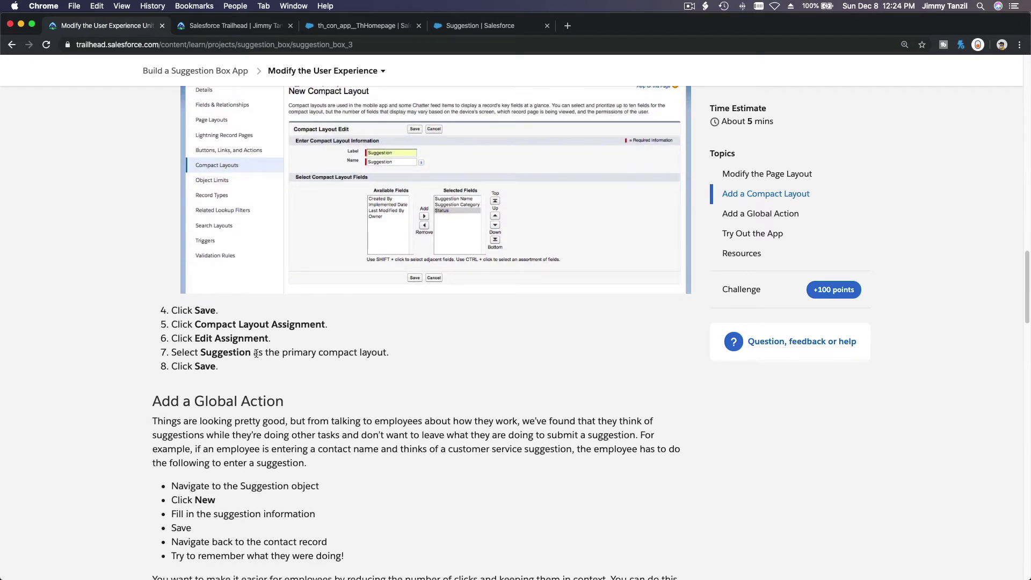
left_click(477, 28)
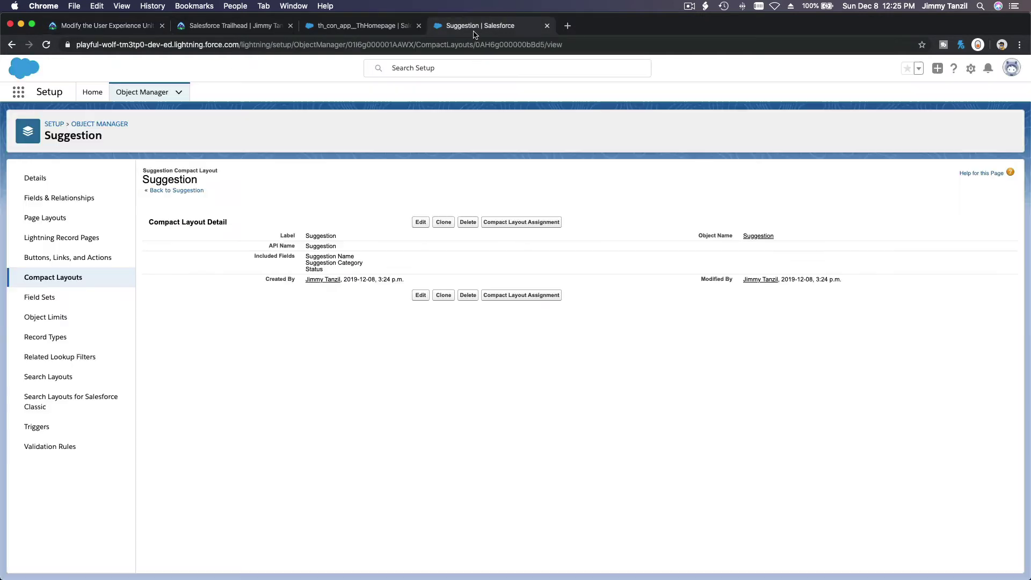
left_click(518, 225)
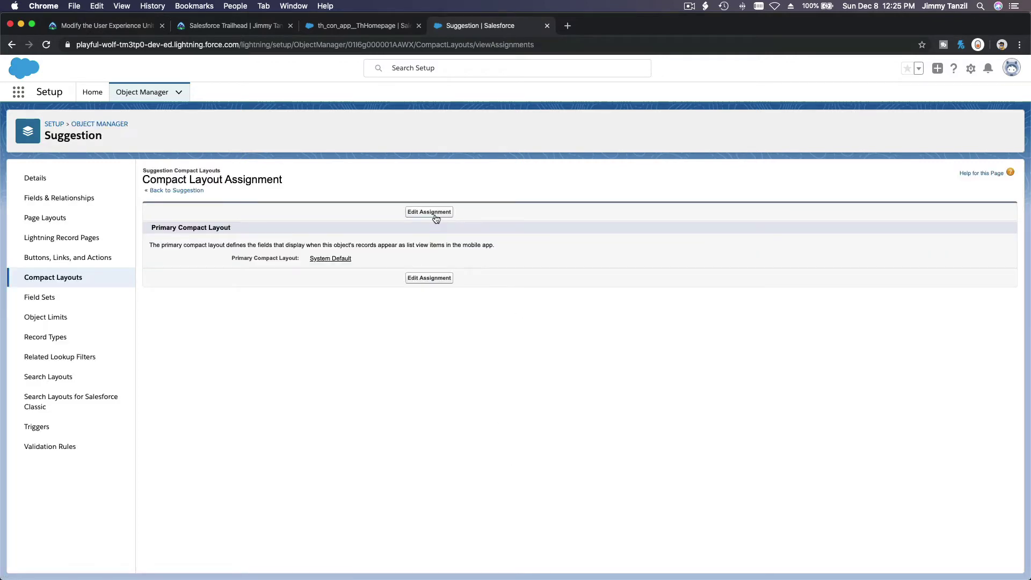
left_click(435, 213)
left_click(269, 255)
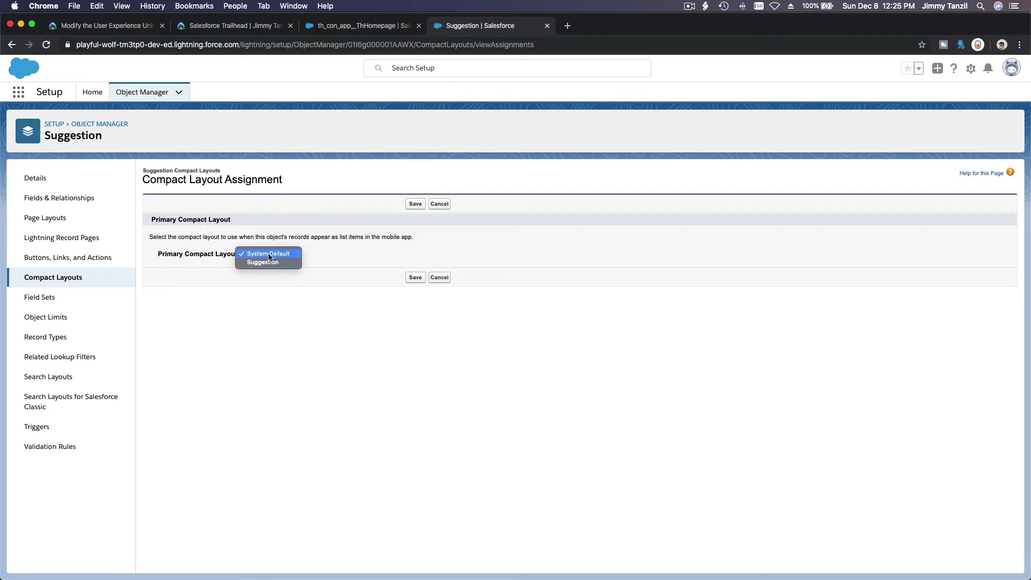
left_click(270, 263)
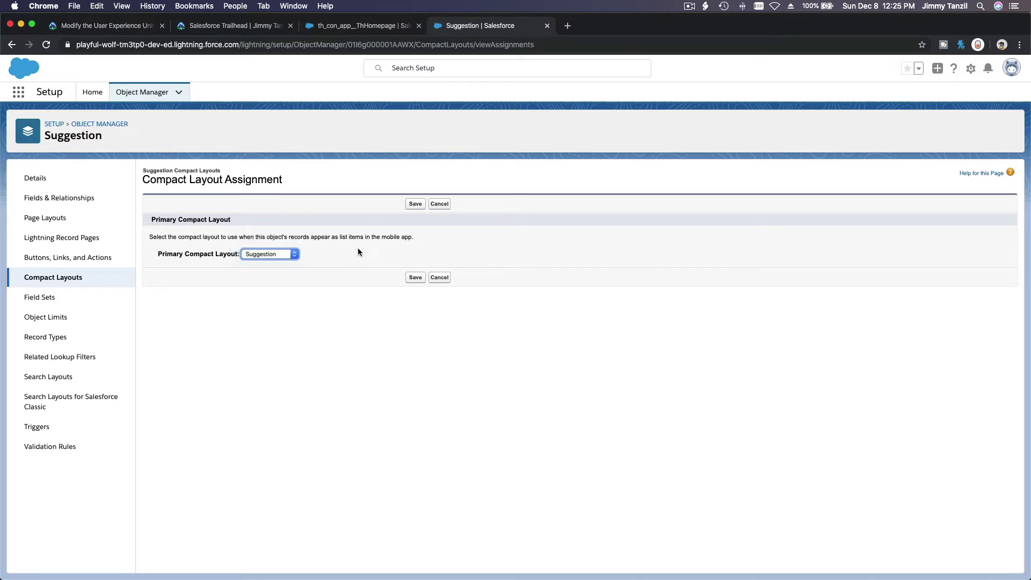
left_click(415, 203)
Read Trailhead's Add a Global Action section, covering why the action is useful and which action details to enter
left_click(123, 30)
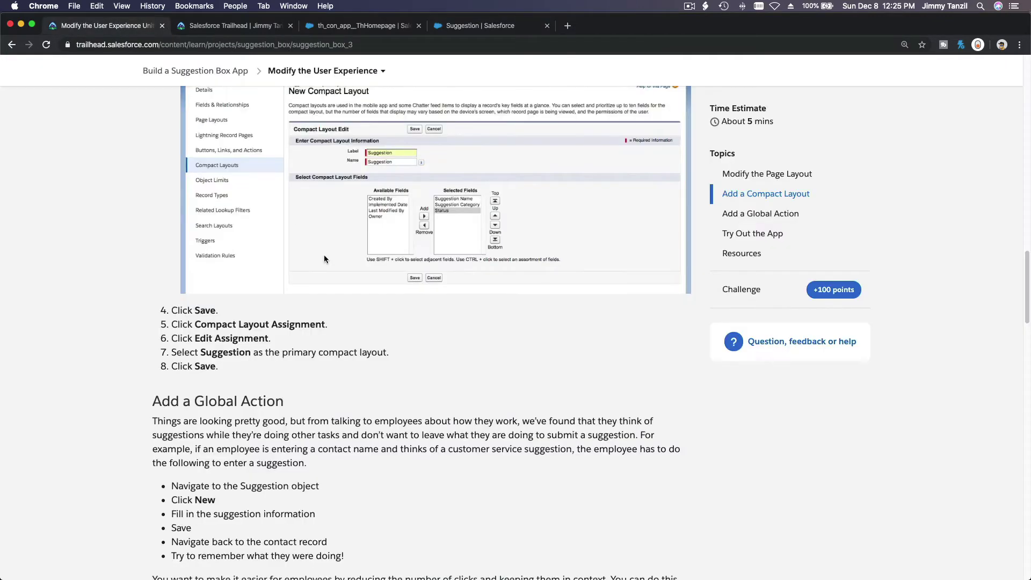
scroll(405, 342, "down", 10)
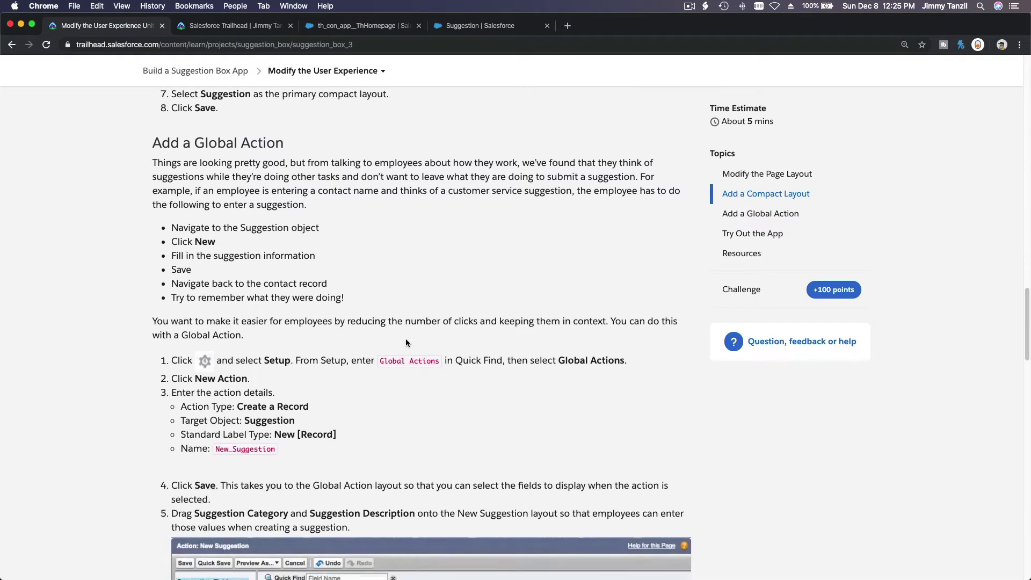
triple_click(237, 141)
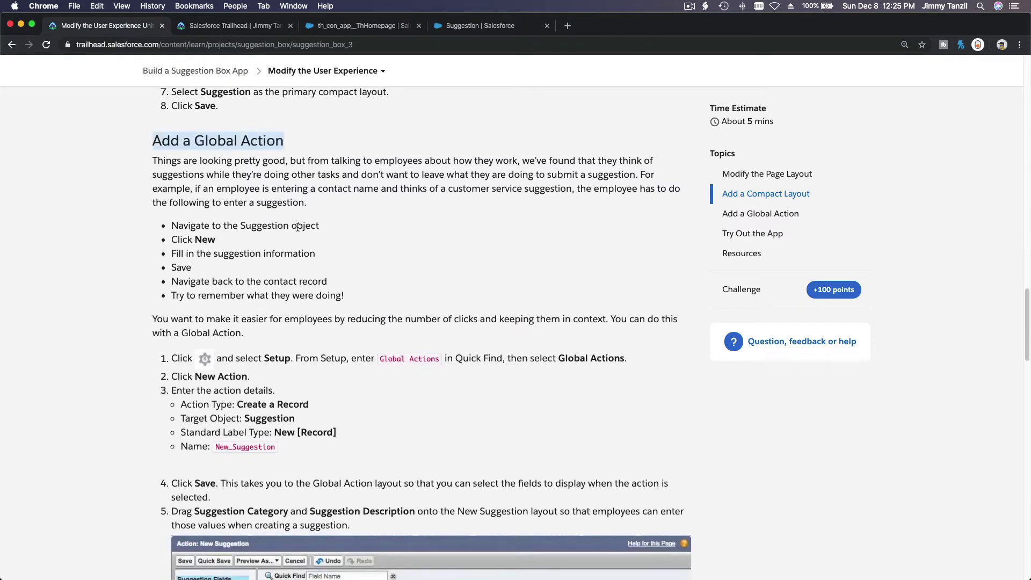
left_click(324, 265)
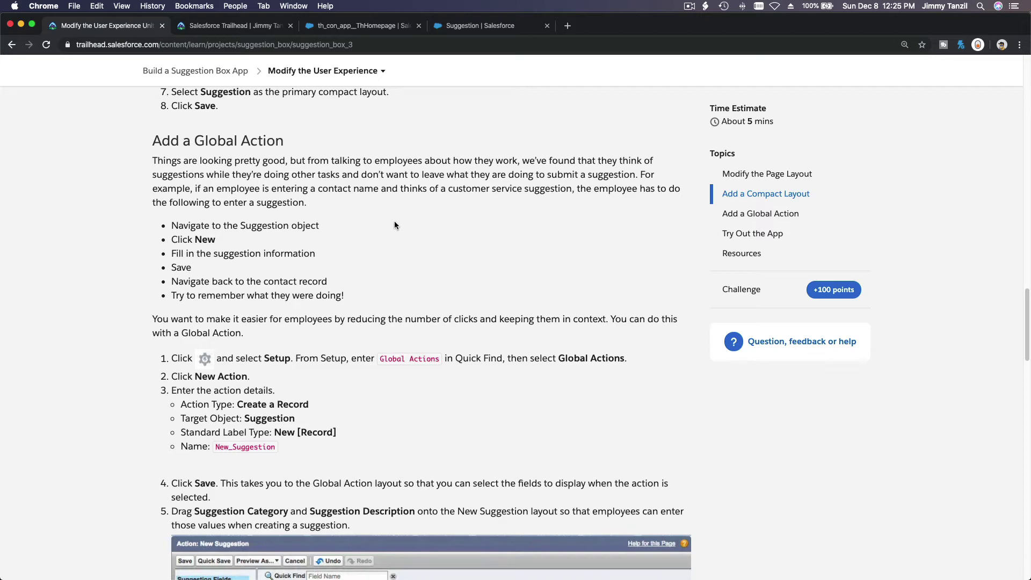
scroll(434, 217, "down", 1)
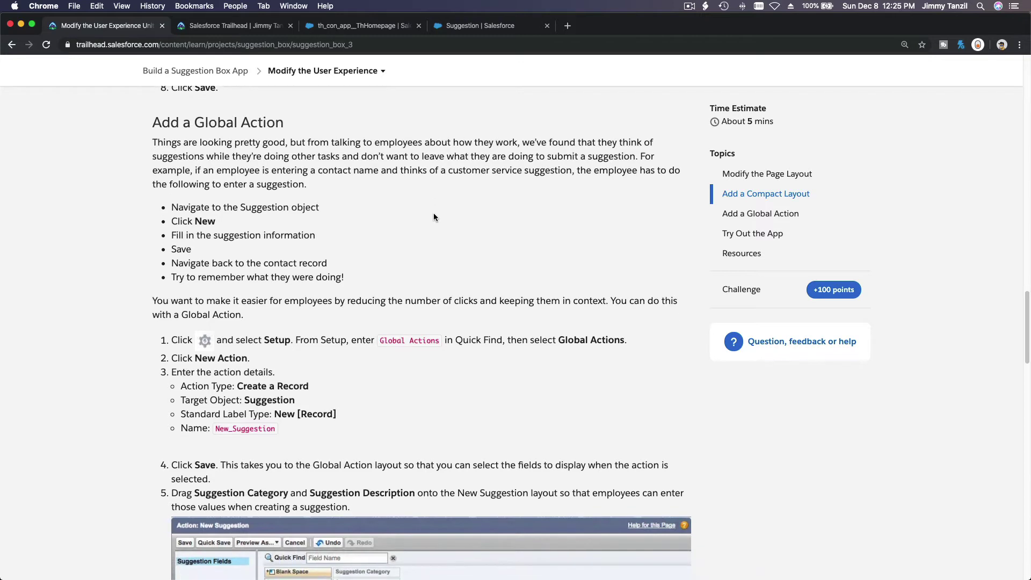
scroll(434, 214, "down", 3)
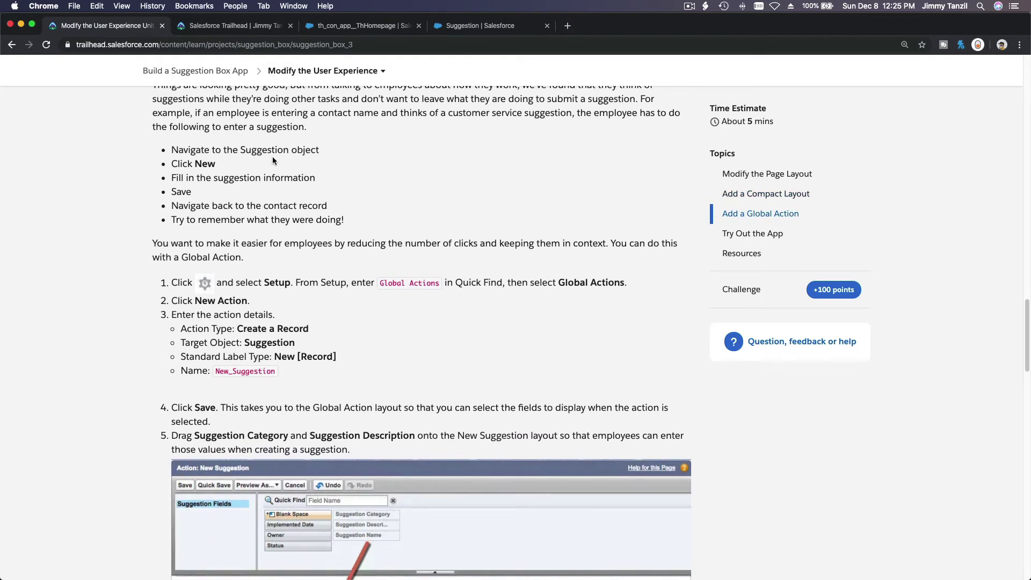
scroll(272, 158, "up", 2)
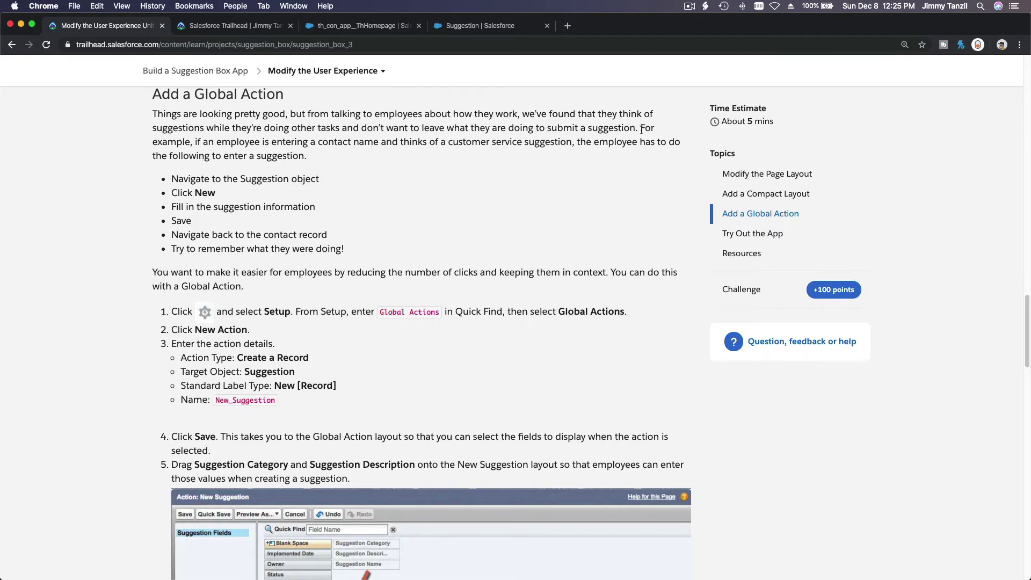
left_click_drag(641, 129, 644, 145)
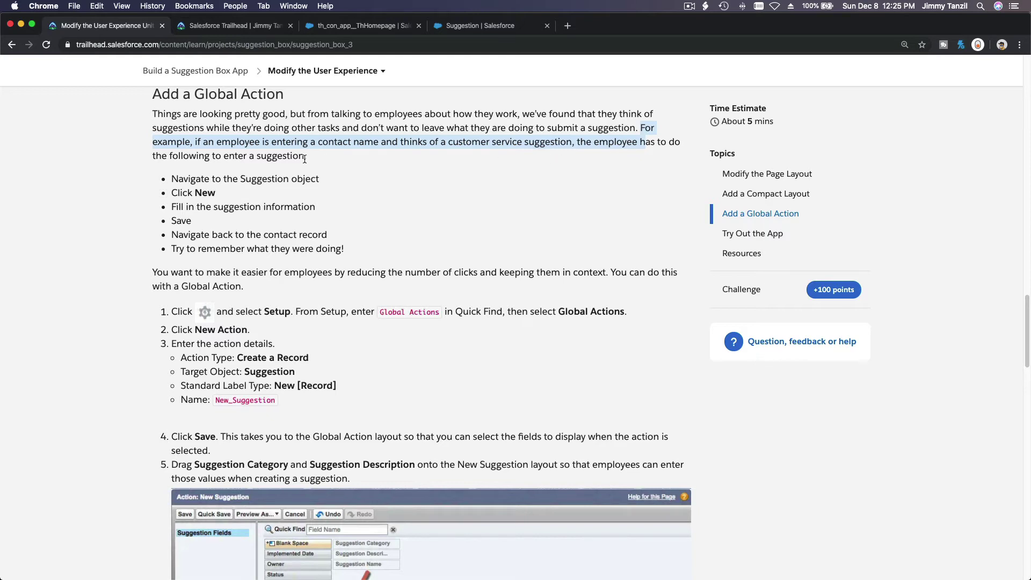
triple_click(278, 156)
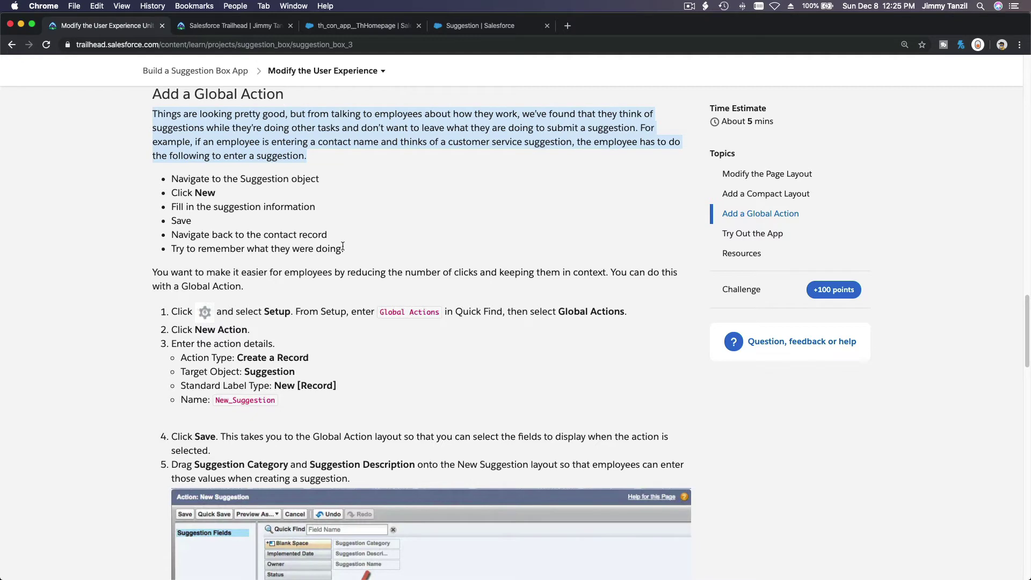
left_click_drag(349, 247, 175, 177)
scroll(175, 177, "down", 1)
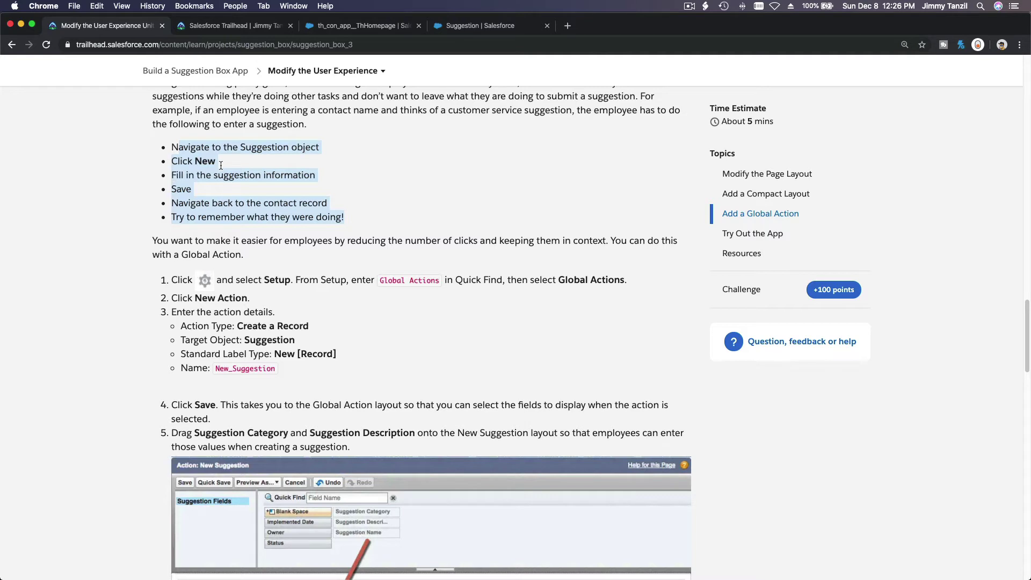
triple_click(262, 146)
scroll(268, 166, "down", 1)
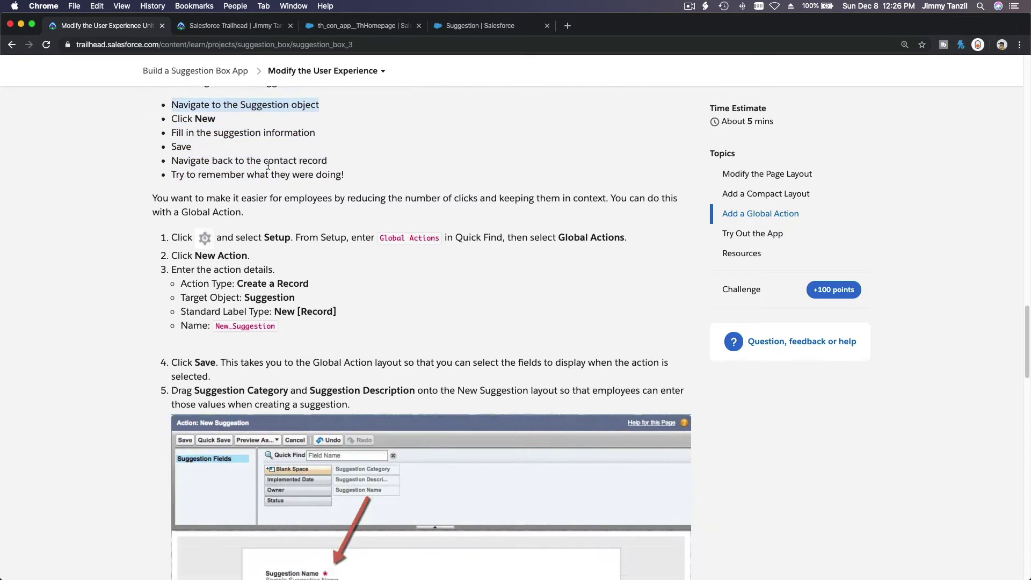
scroll(268, 165, "down", 1)
double_click(198, 172)
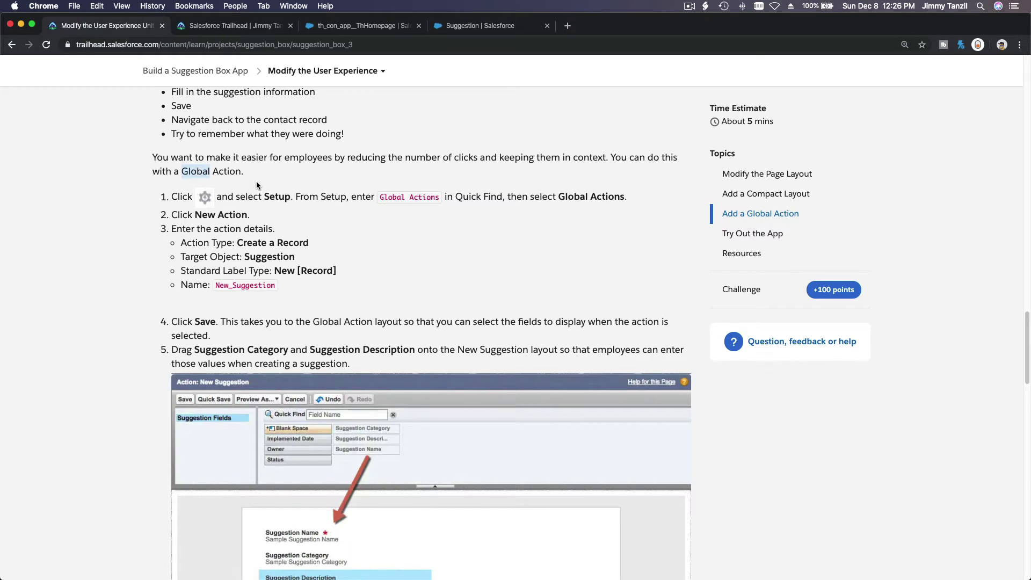
scroll(257, 185, "down", 1)
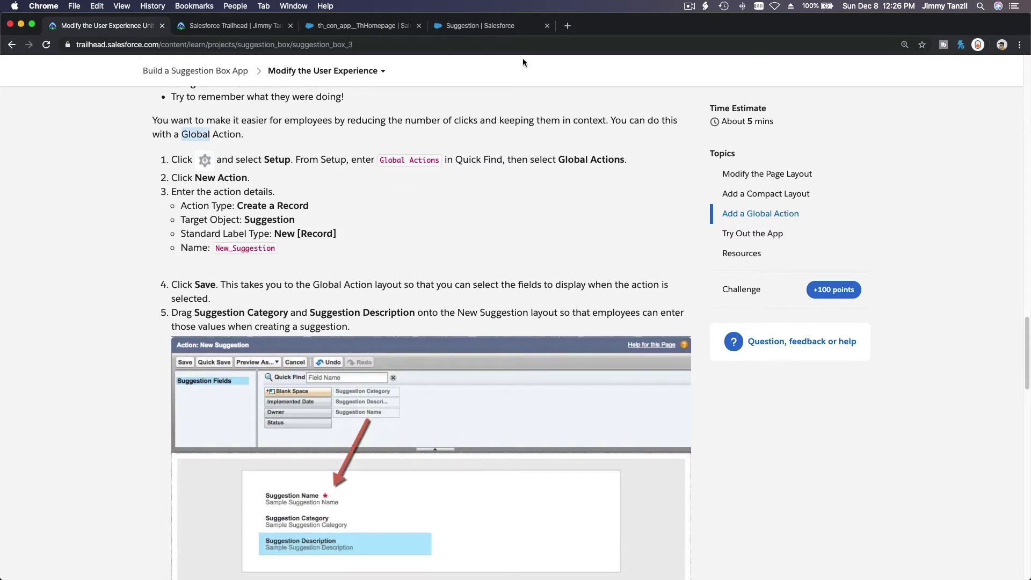
Return to the playground's Setup home, search the setup pages for Global, and open Global Actions
left_click(444, 28)
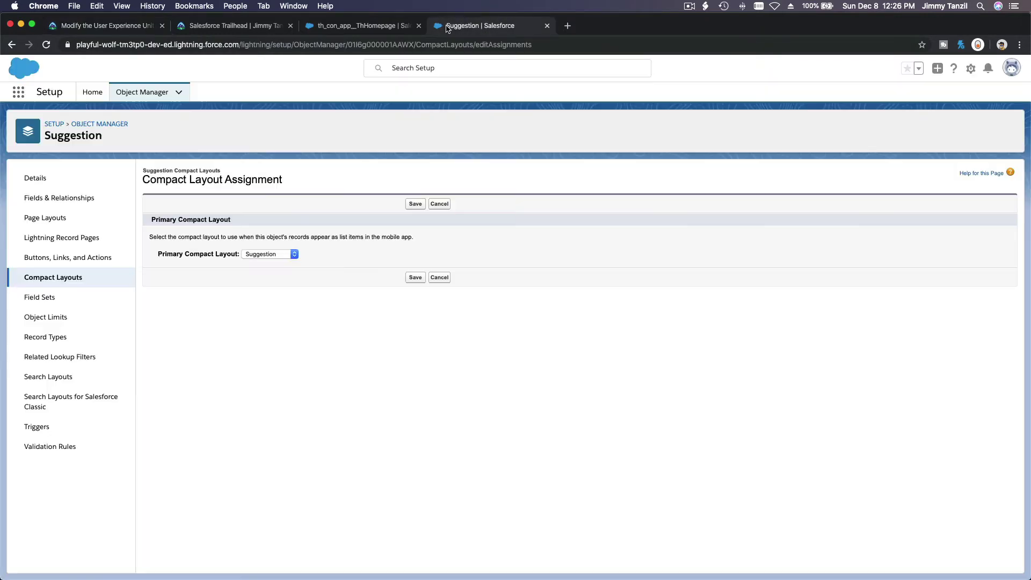
left_click(92, 93)
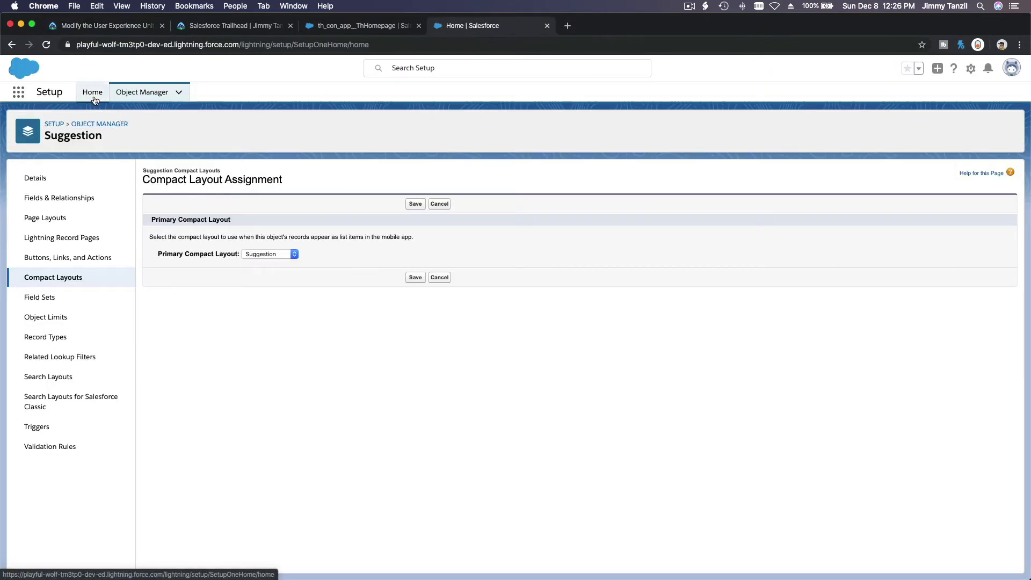
left_click(84, 121)
type("Glonal")
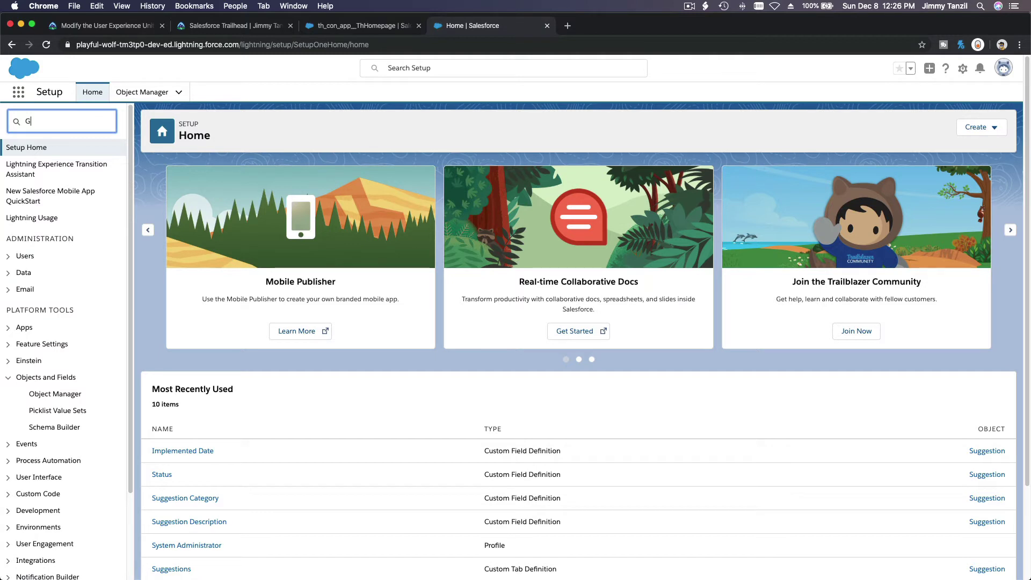
key("BackSpace")
key("BackSpace")
key("BackSpace")
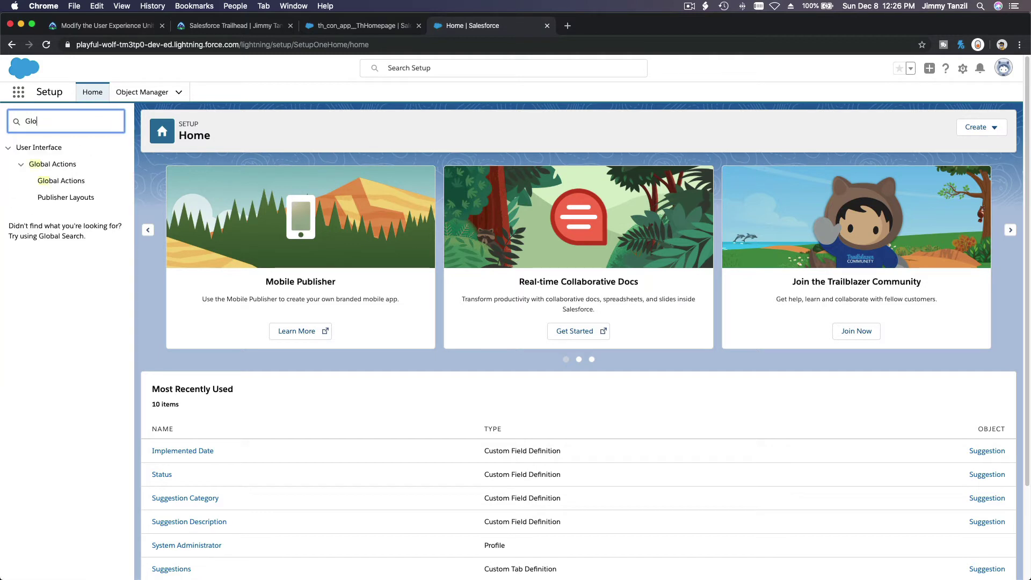
type("bal")
left_click(67, 181)
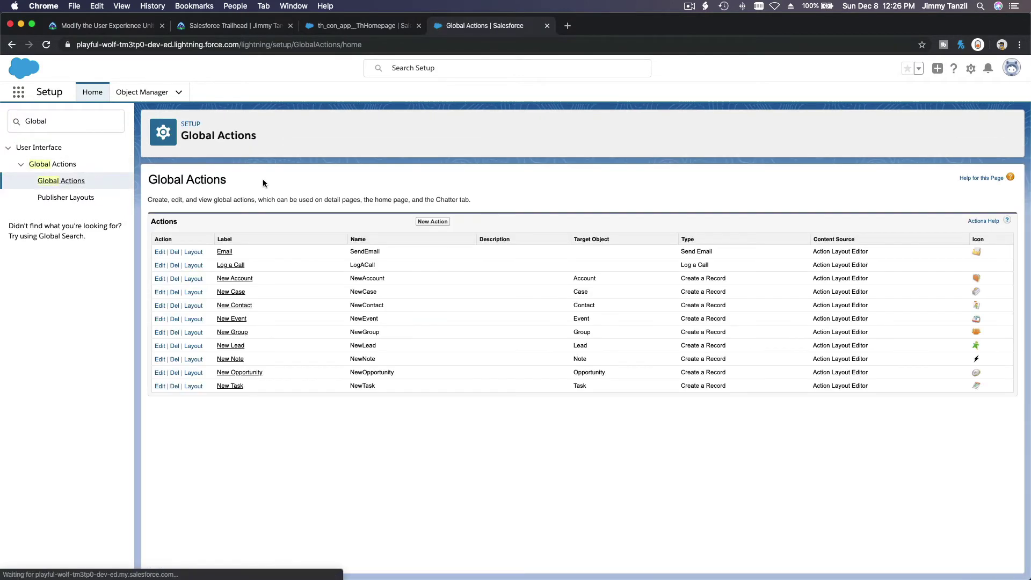
Start a new global action with Suggestion as its target object
left_click(425, 222)
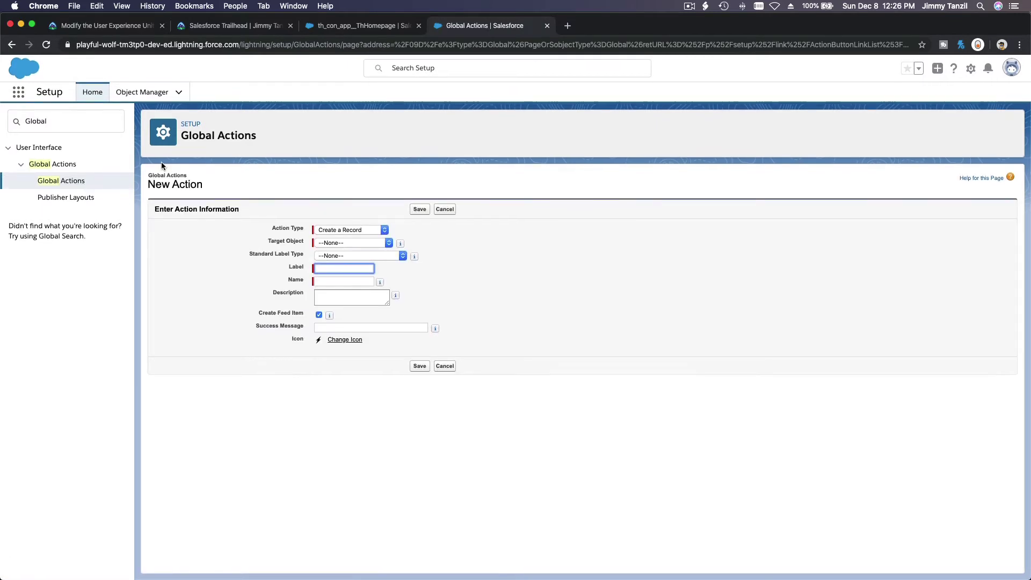
left_click(332, 244)
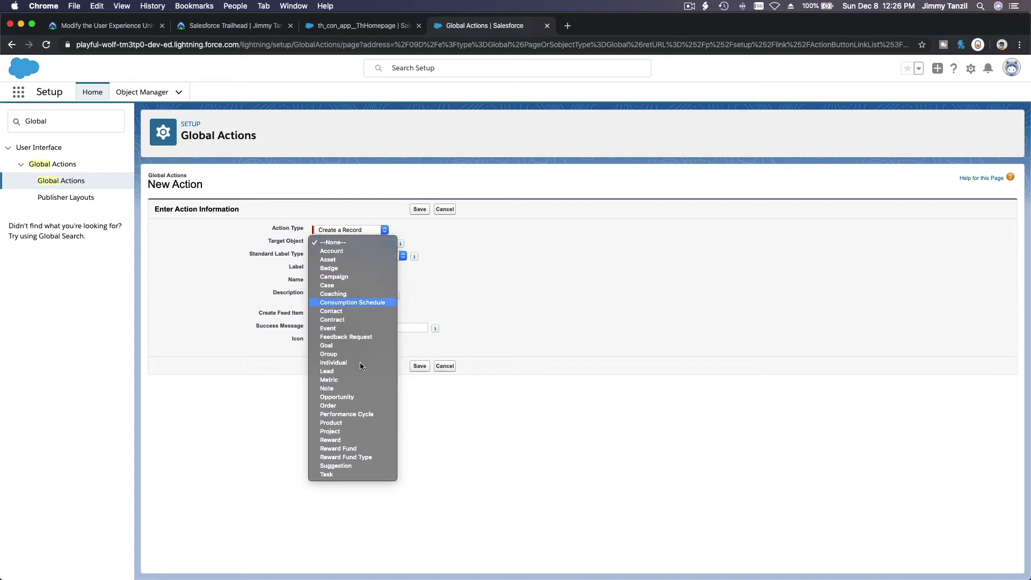
left_click(353, 465)
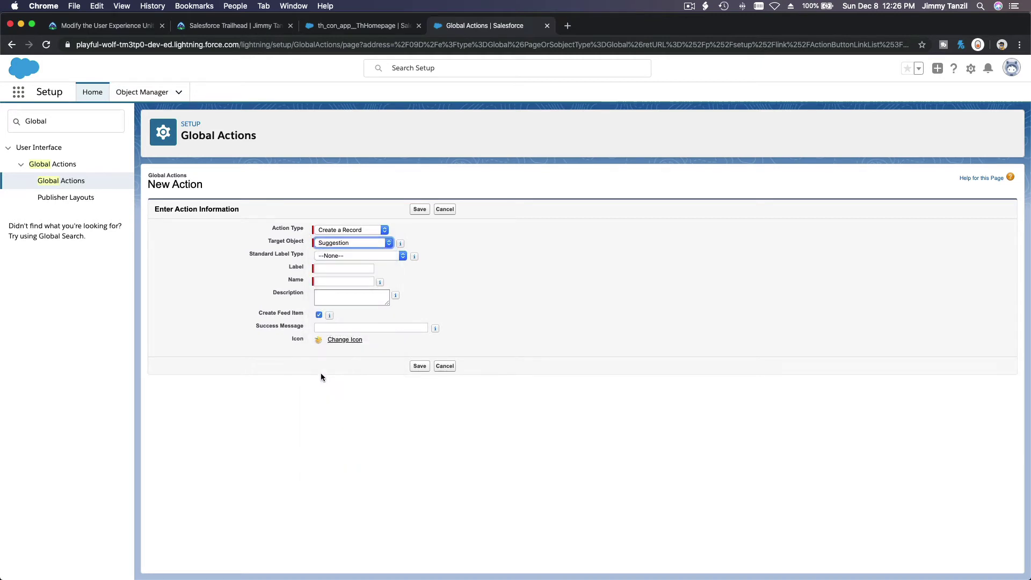
Check the action details on Trailhead, then label the global action New Suggestion with the name New_Suggestion
left_click(111, 28)
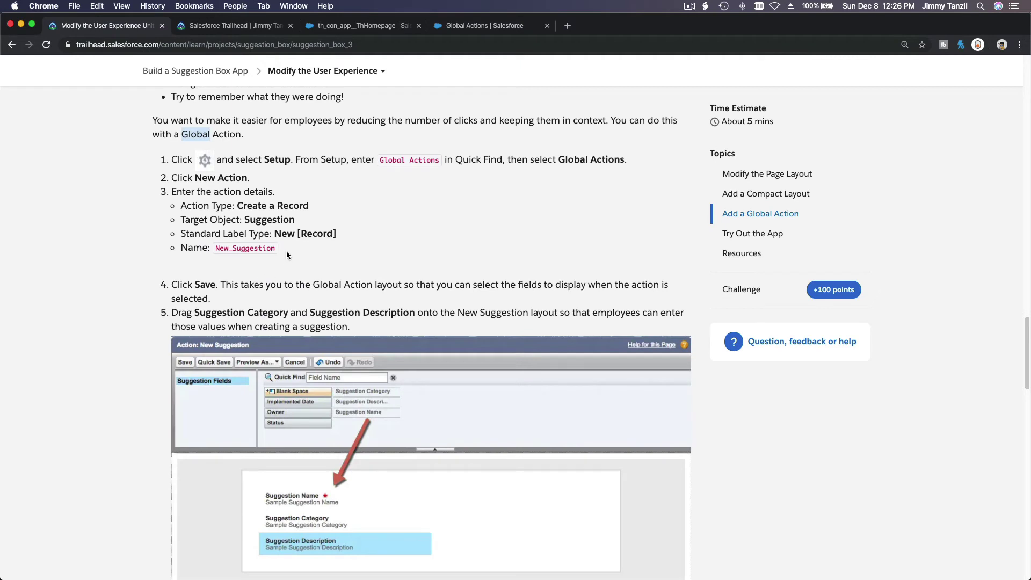
scroll(289, 259, "down", 2)
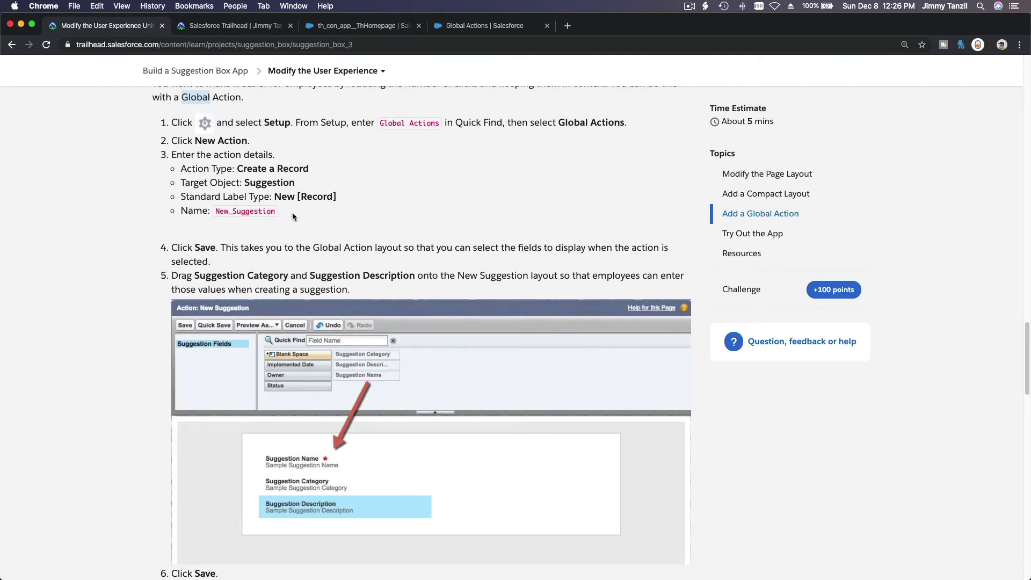
double_click(235, 209)
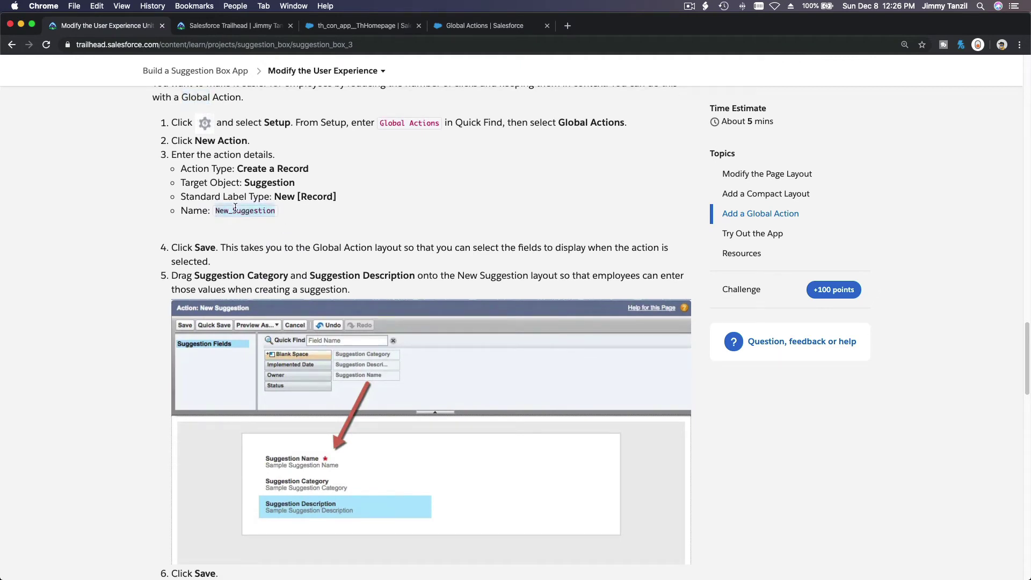
left_click(459, 27)
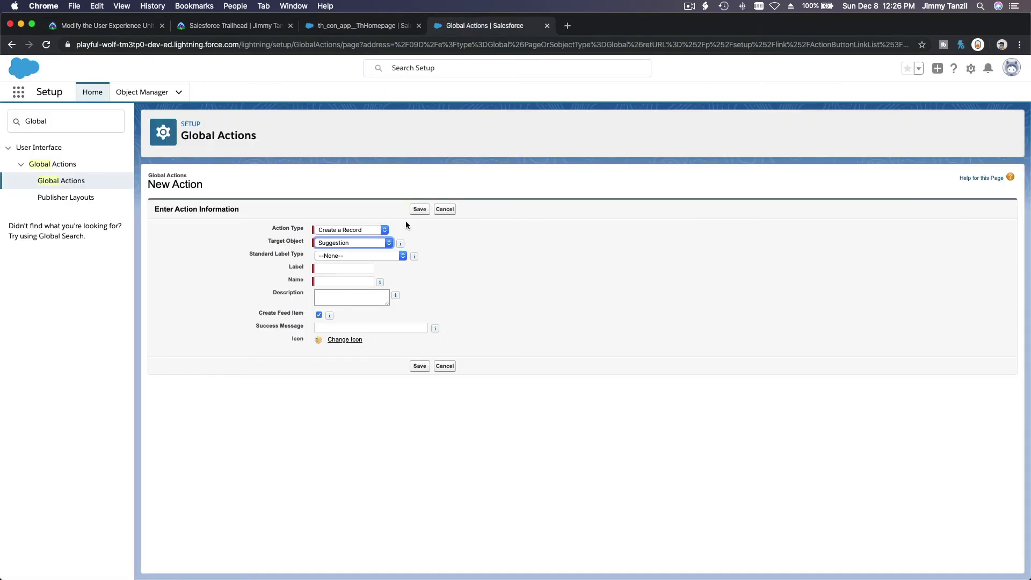
left_click(354, 267)
type("New ")
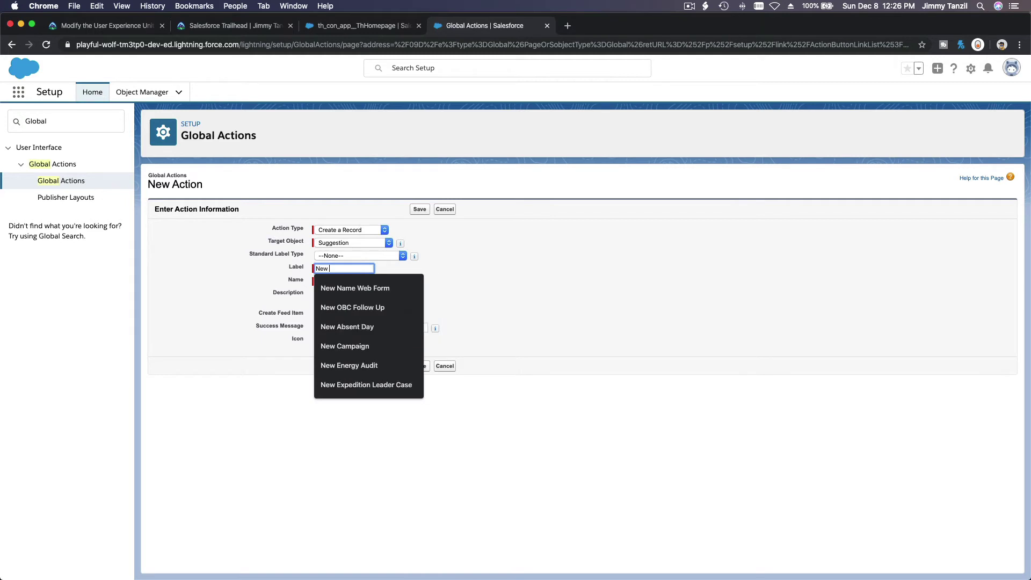
type("Suggestion")
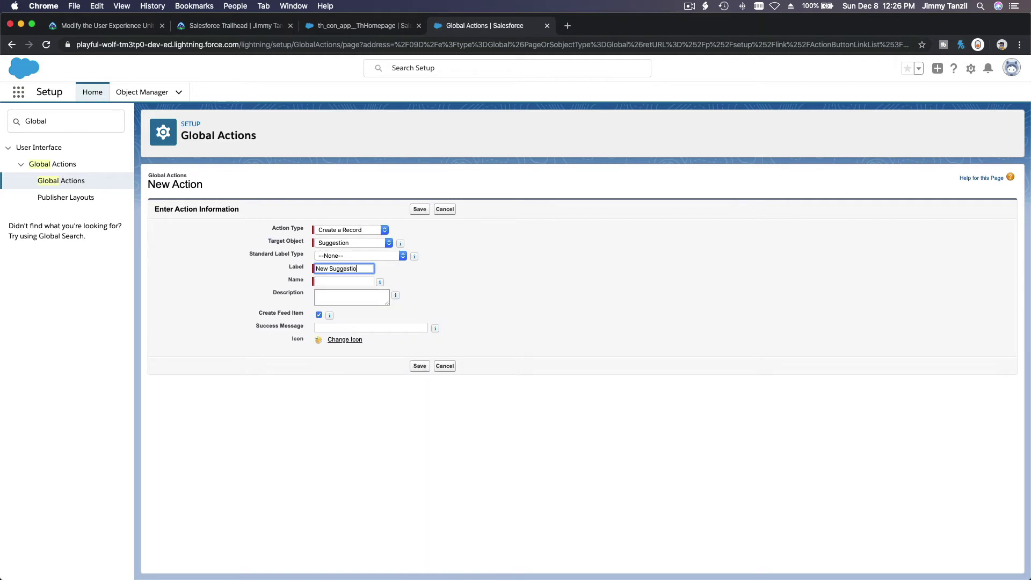
key("Tab")
left_click(366, 299)
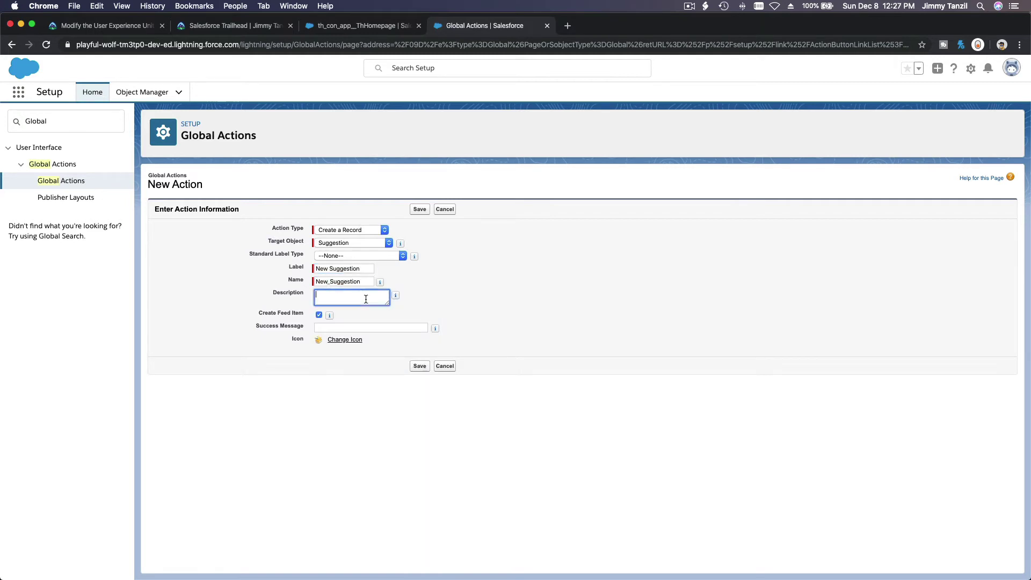
Check the action details on Trailhead, then set the new action's standard label type to New [Record]
left_click(113, 31)
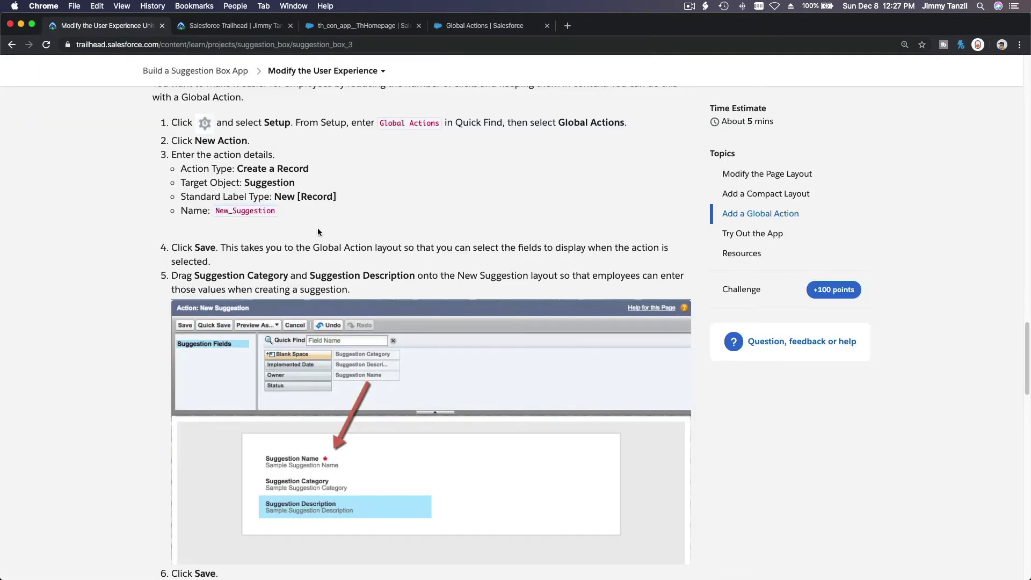
scroll(317, 231, "down", 2)
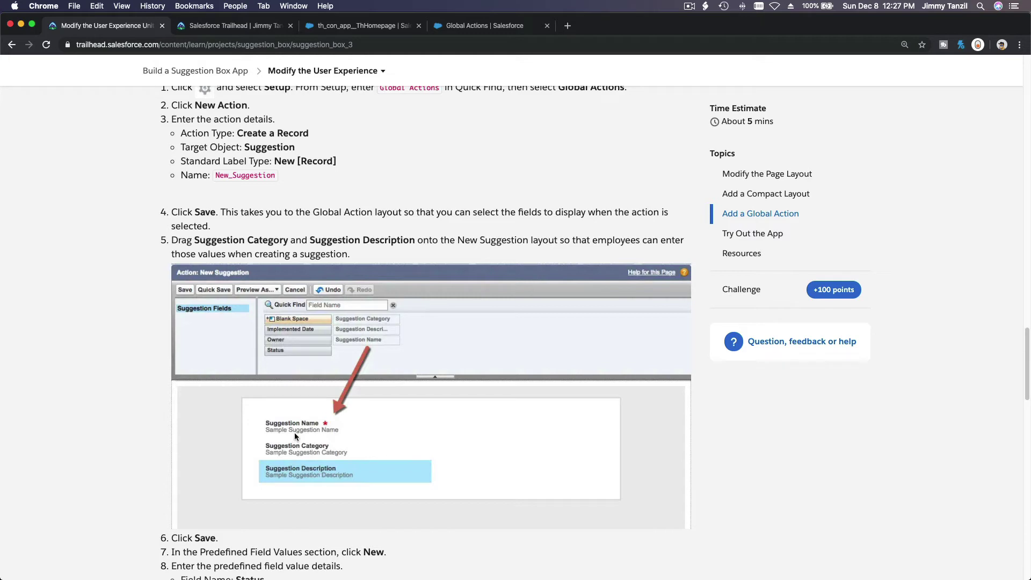
left_click(454, 27)
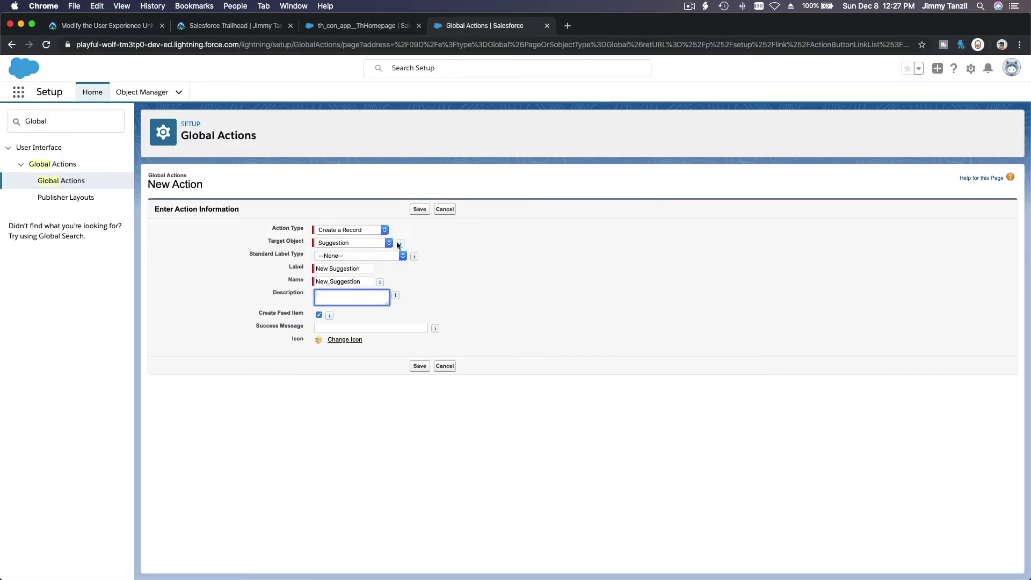
left_click(379, 257)
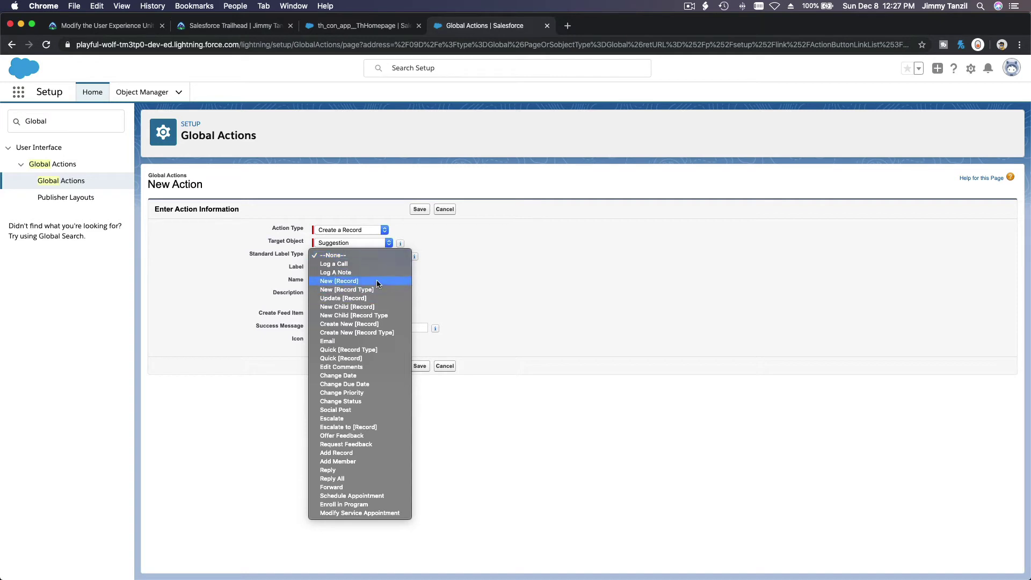
left_click(378, 281)
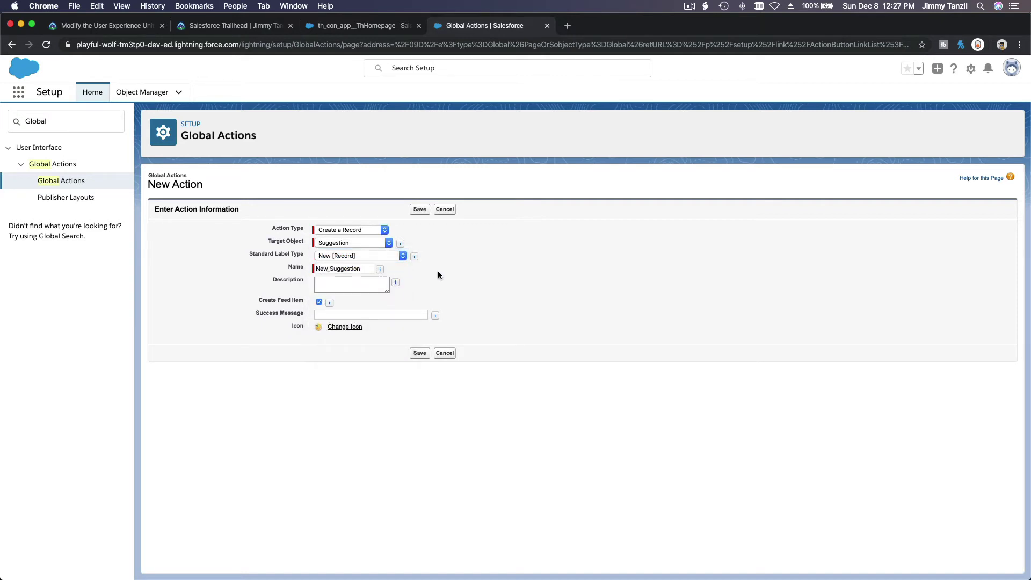
Set the success message to "New Suggestion Created! Thank you!" and save the global action
left_click(403, 314)
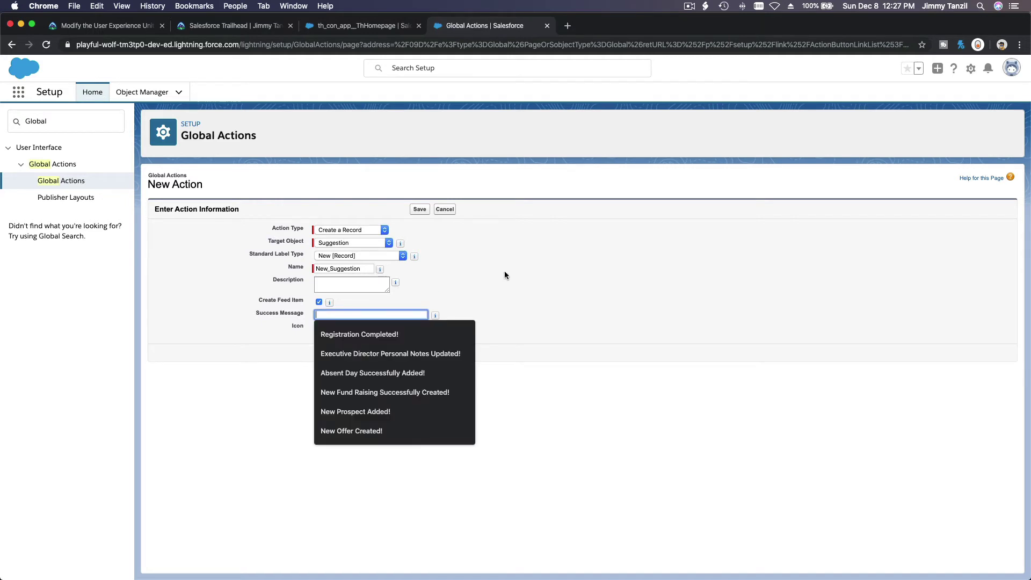
type("New")
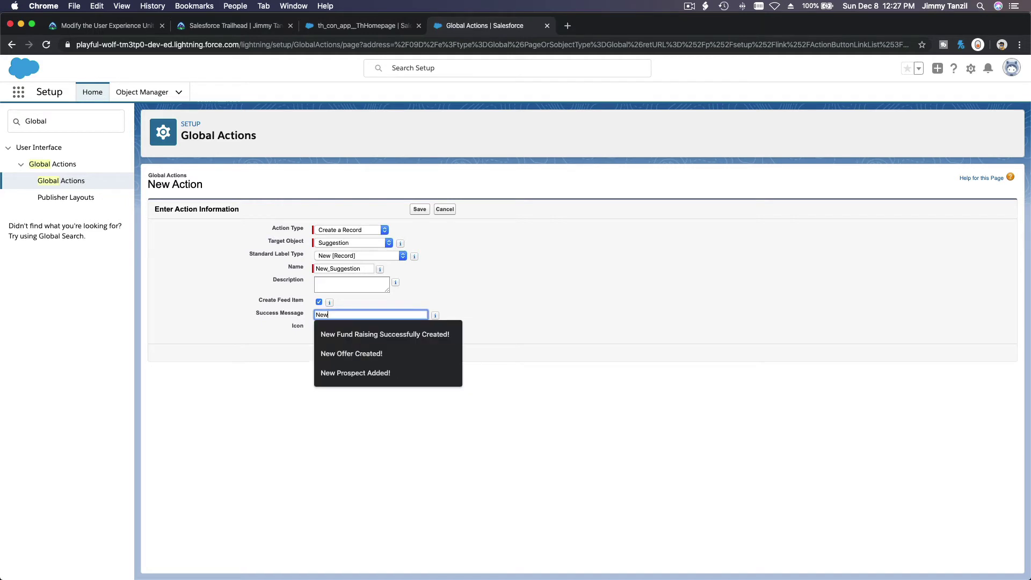
type(" Suggestion ")
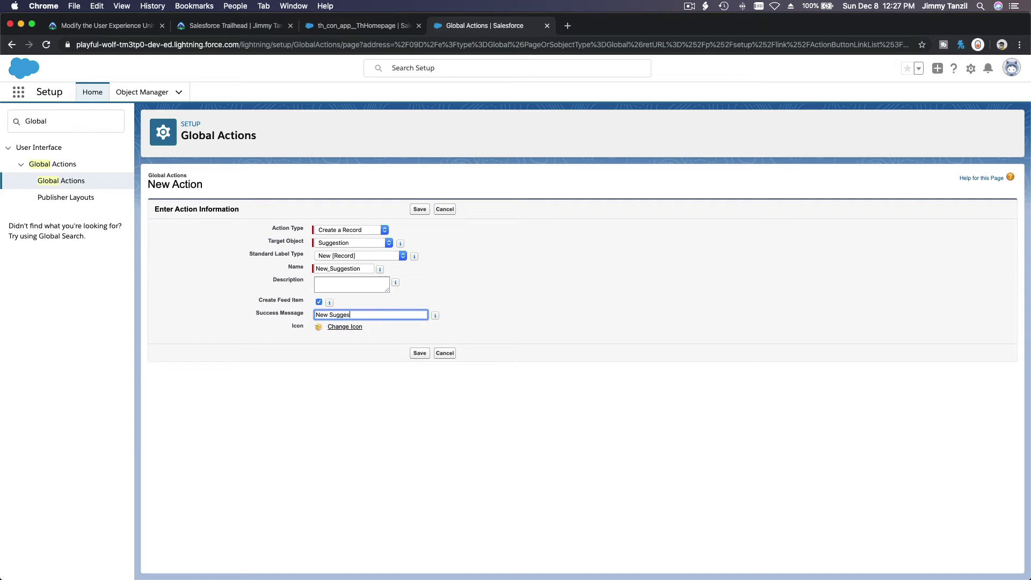
type("Created! Thank you!")
left_click(418, 210)
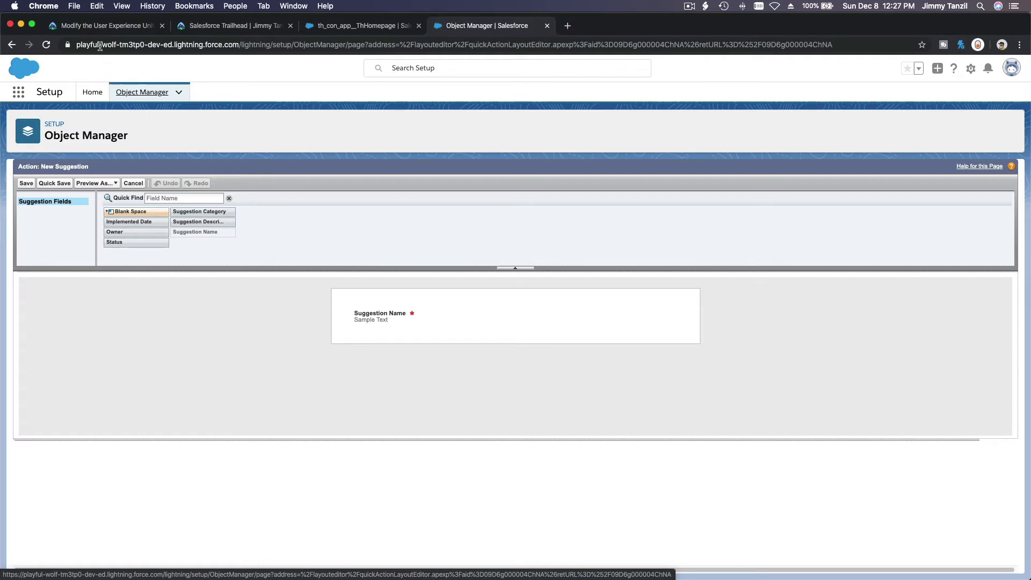
Following Trailhead's layout instructions, add Suggestion Category and Suggestion Description below Suggestion Name in the New Suggestion action layout
left_click(99, 28)
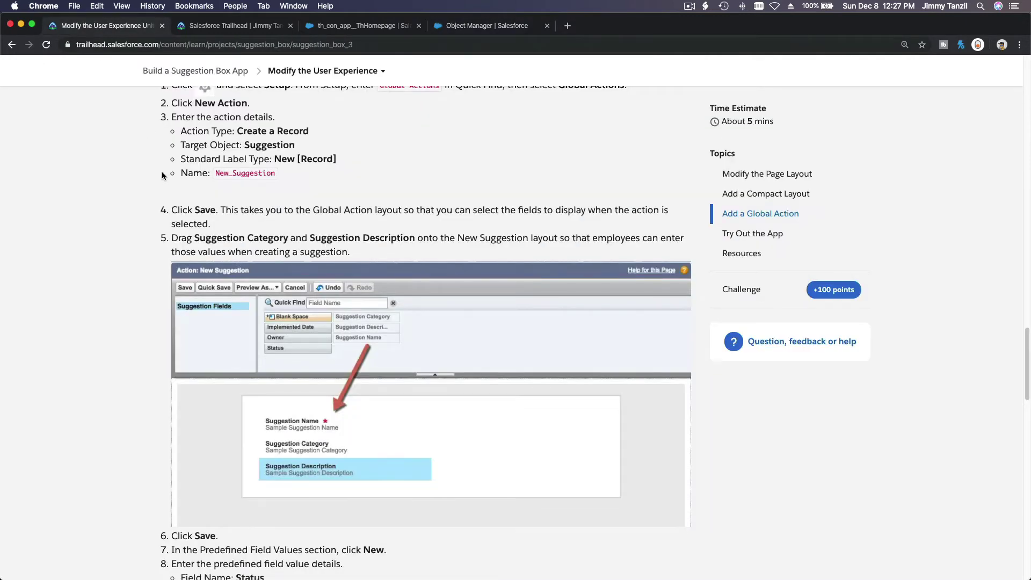
scroll(162, 171, "down", 3)
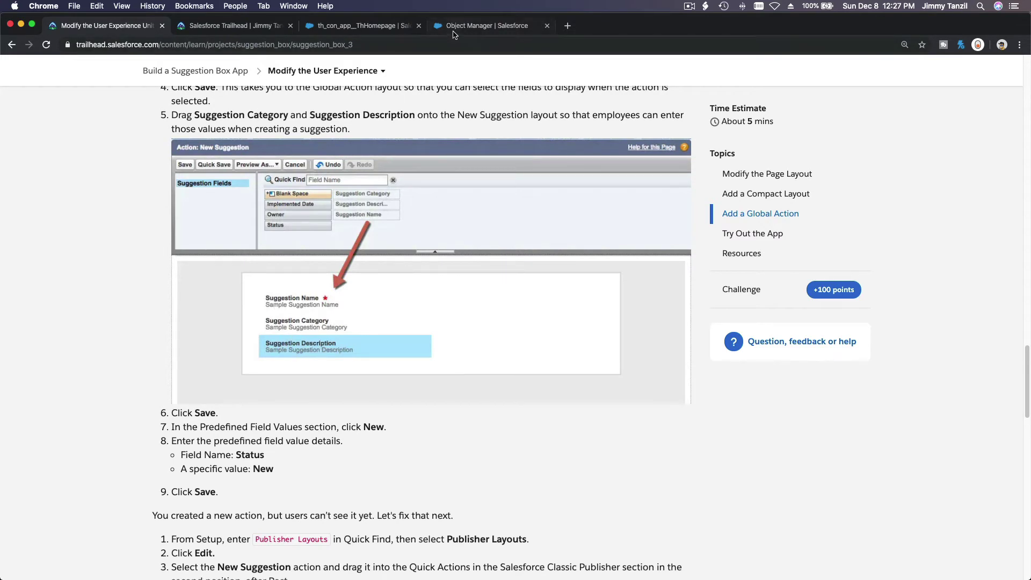
left_click(457, 32)
left_click_drag(206, 212, 383, 357)
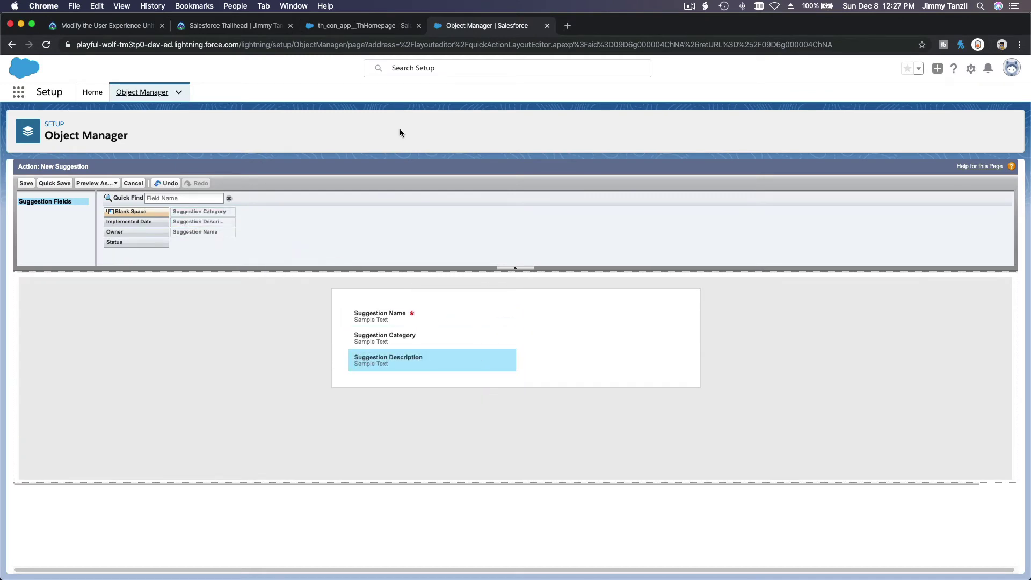
Check Trailhead's predefined field value details, then save the New Suggestion action layout in the playground
left_click(118, 29)
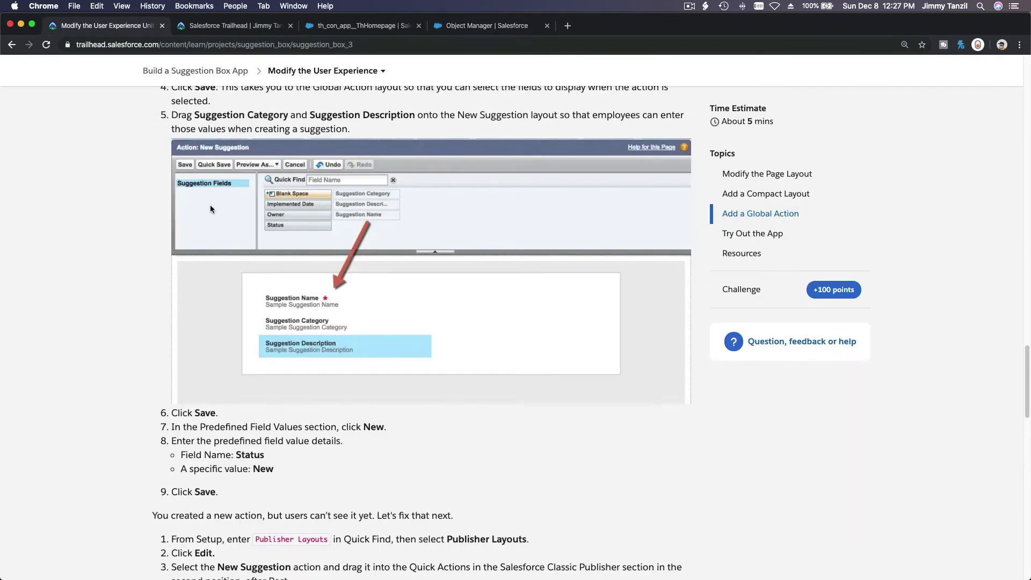
scroll(211, 208, "down", 3)
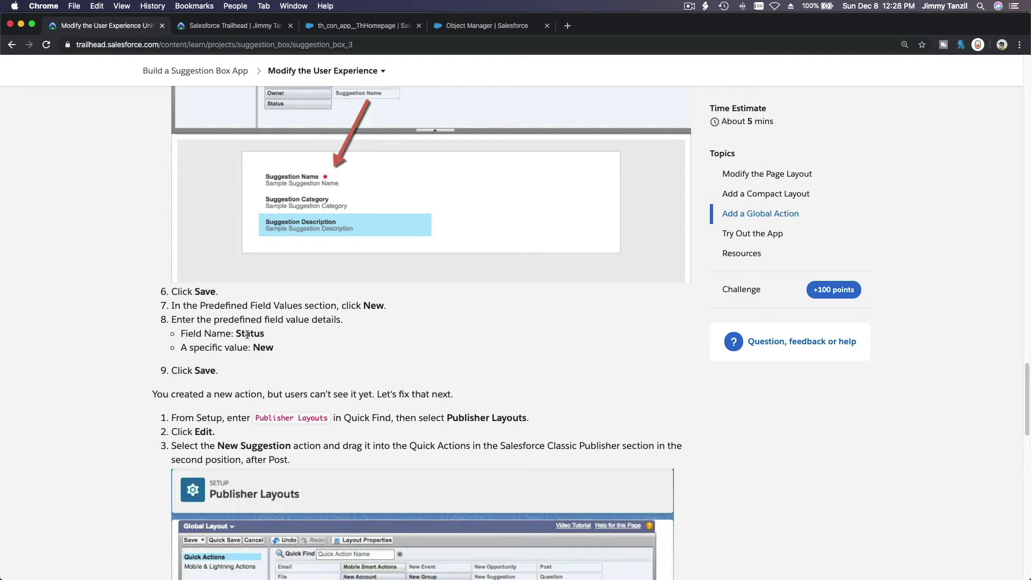
double_click(247, 334)
left_click(451, 30)
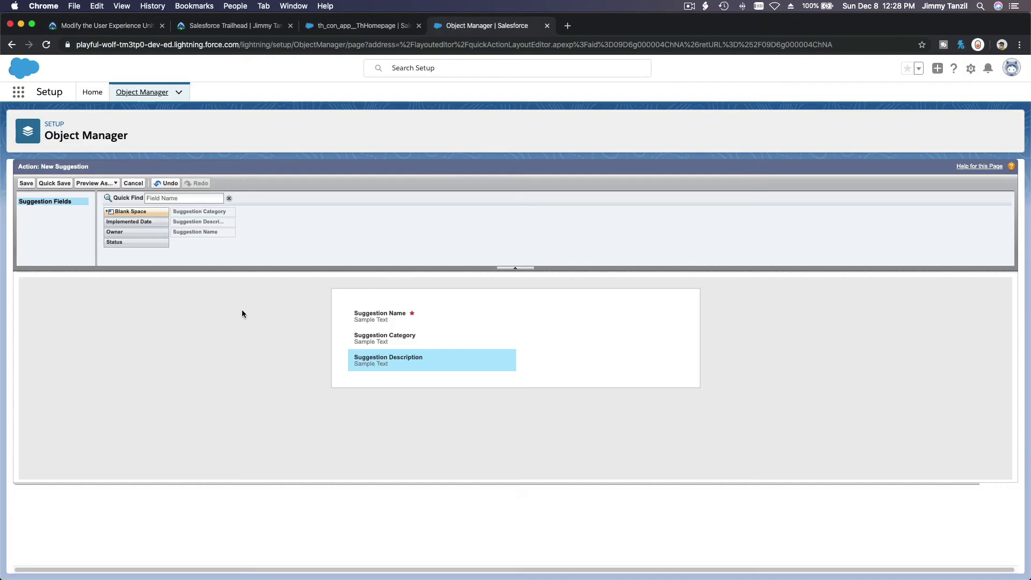
left_click(26, 183)
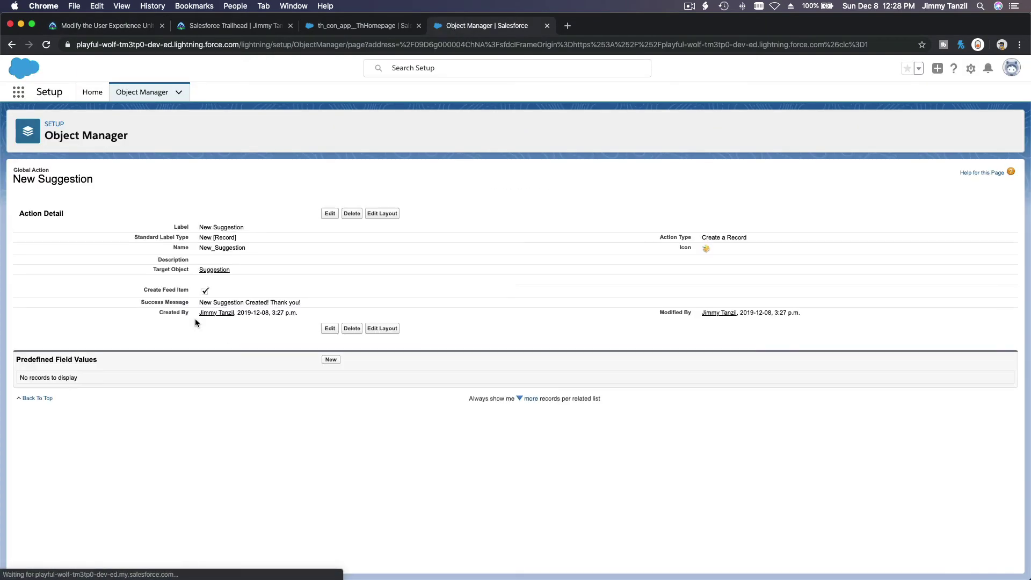
Add a predefined field value to the New Suggestion action that sets Status to New, and save it
triple_click(73, 358)
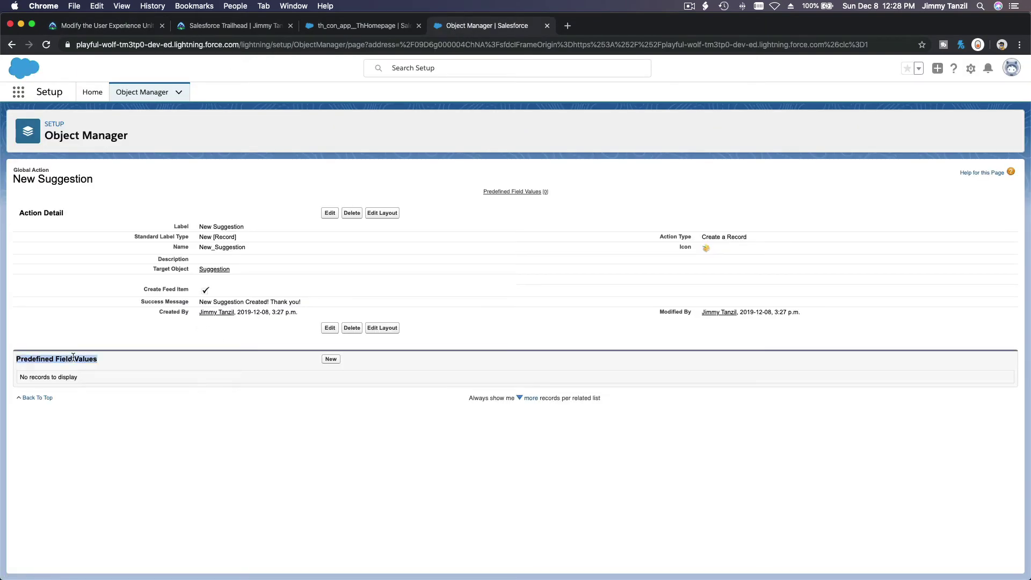
left_click(332, 360)
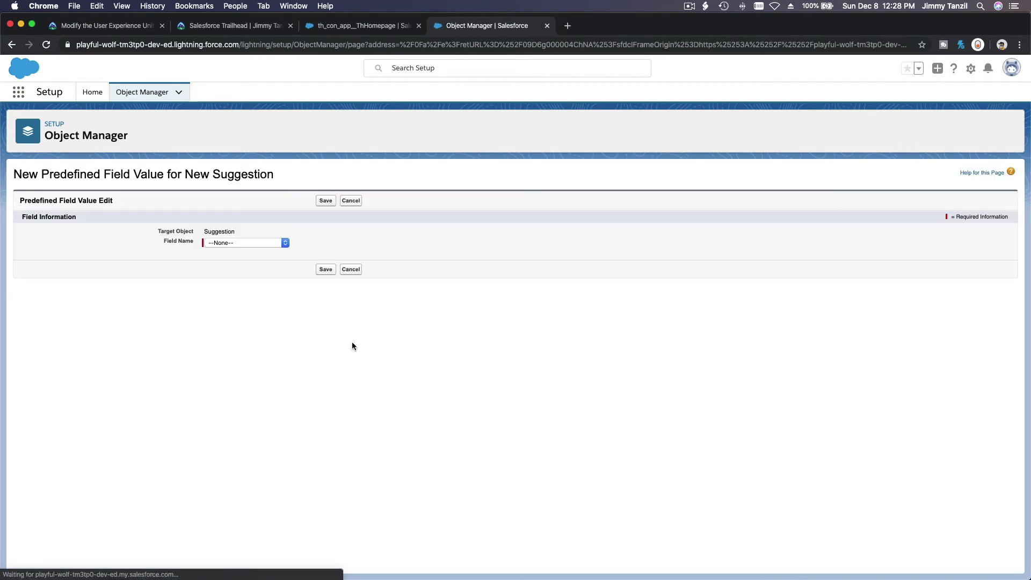
left_click(265, 242)
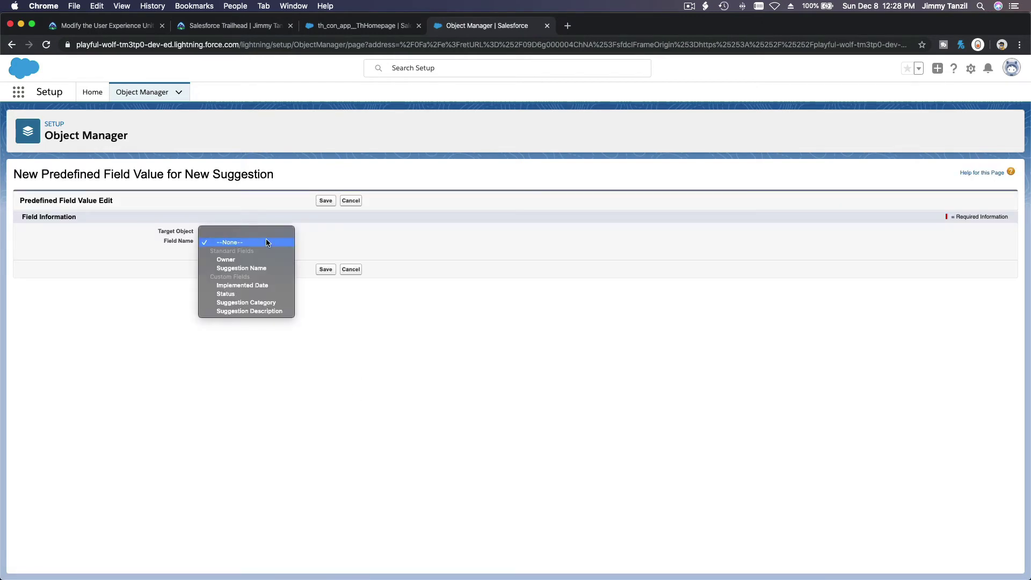
left_click(262, 294)
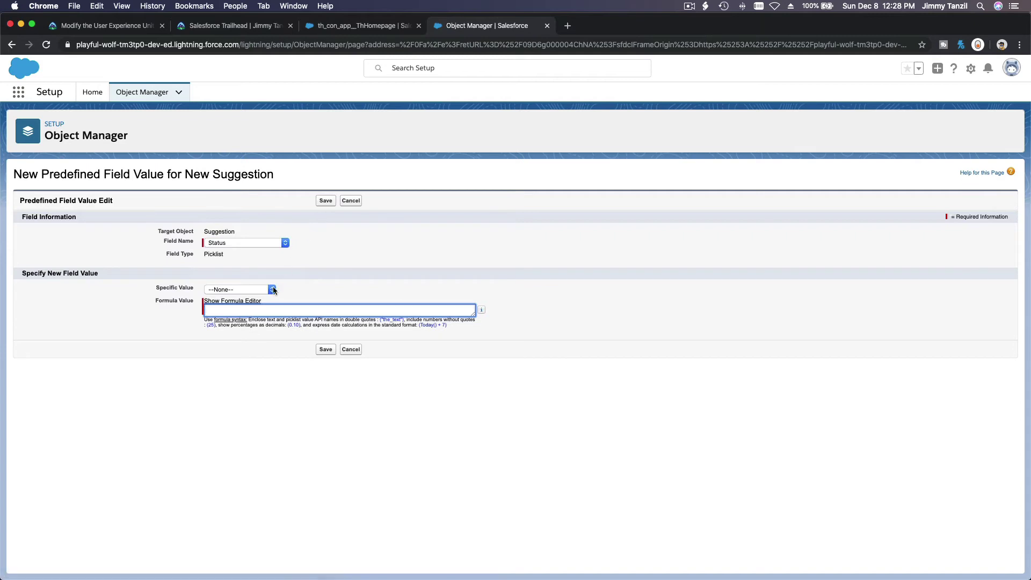
left_click(265, 289)
left_click(263, 297)
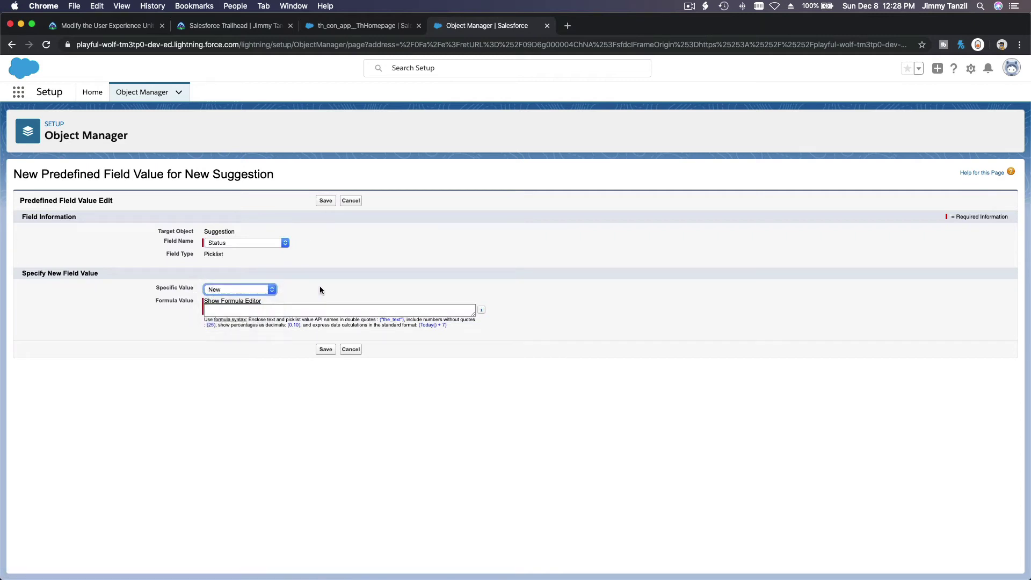
left_click(321, 347)
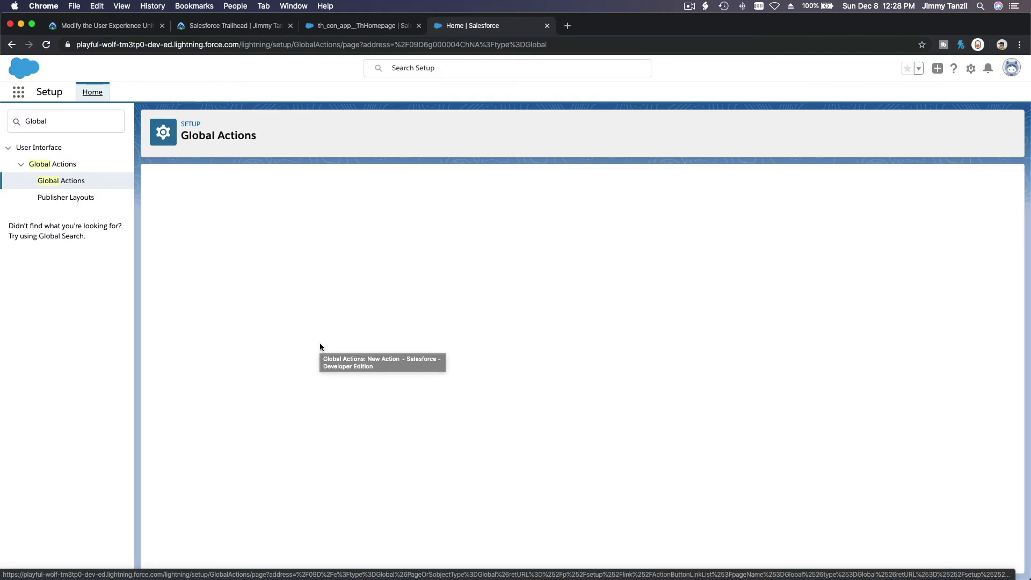
Read Trailhead's instructions for making the new action visible to users through Publisher Layouts
left_click(129, 27)
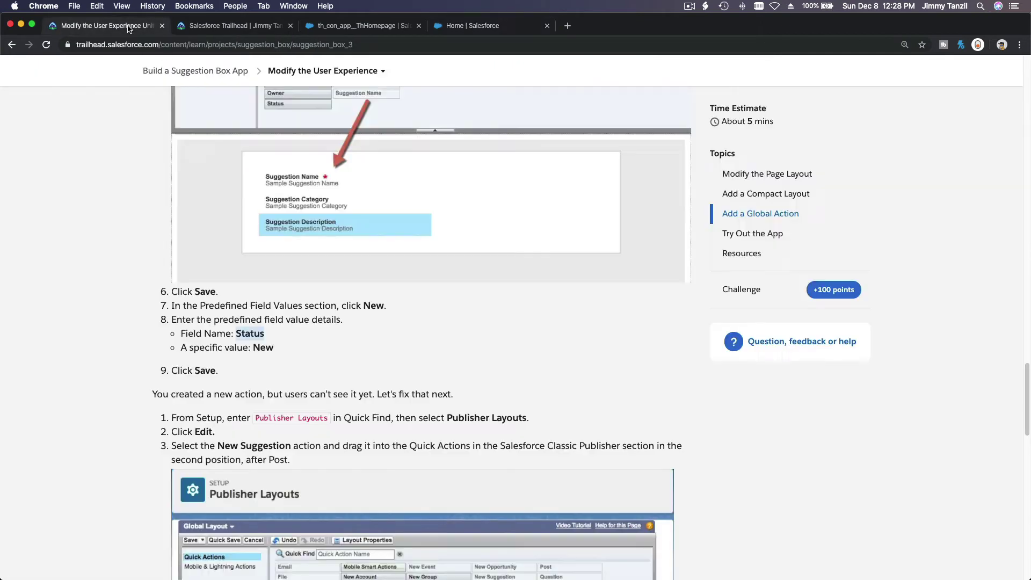
left_click(353, 328)
scroll(353, 329, "down", 1)
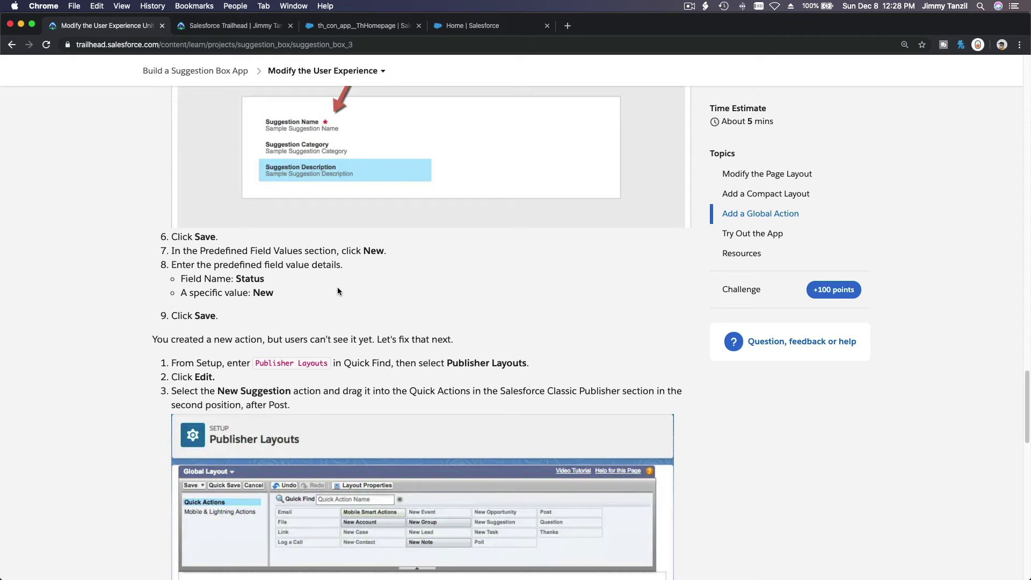
scroll(337, 290, "down", 3)
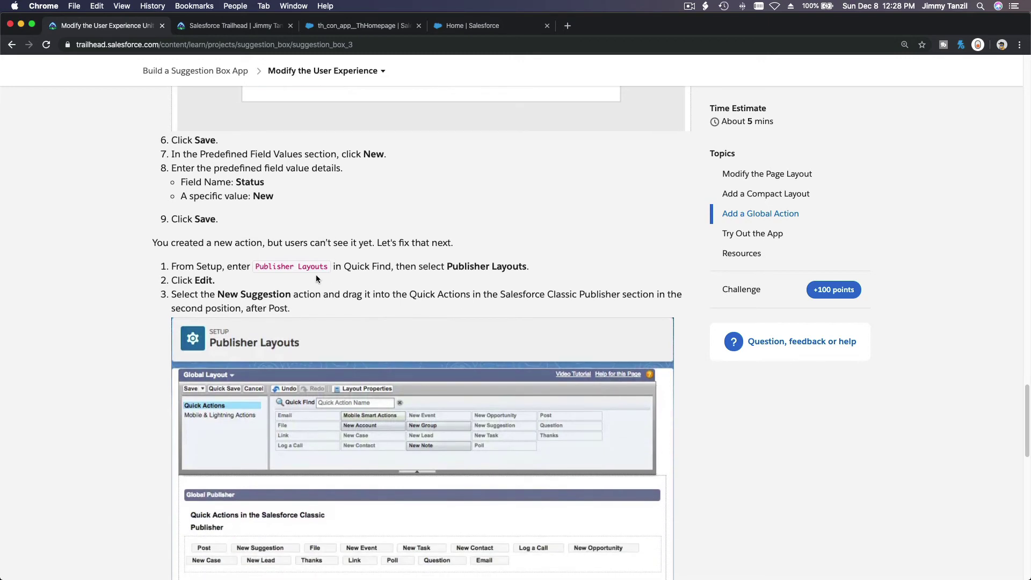
triple_click(314, 270)
left_click(321, 284)
scroll(321, 283, "down", 2)
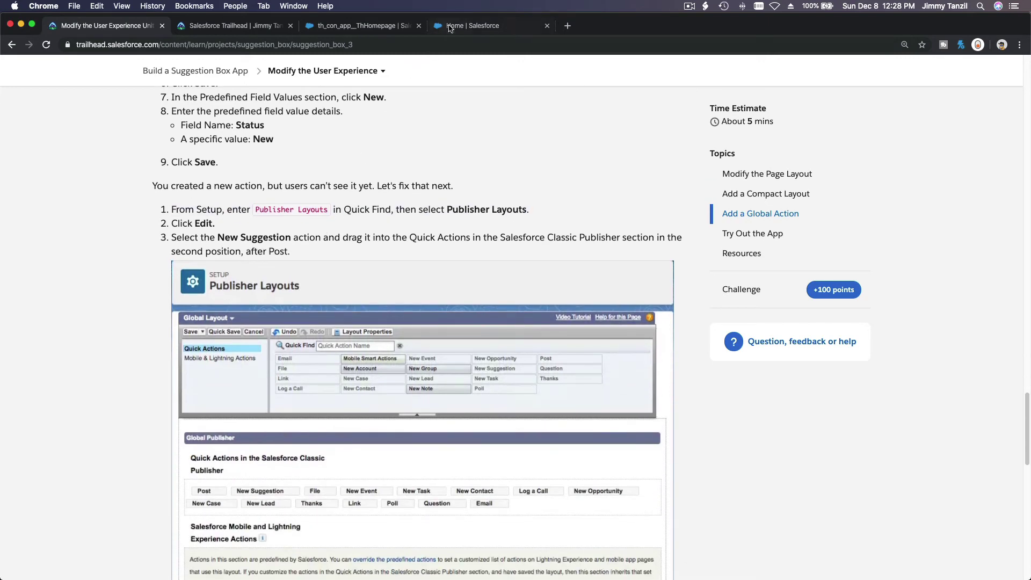
Return to the playground's Setup, search the setup pages for Publi, and open Publisher Layouts
left_click(450, 27)
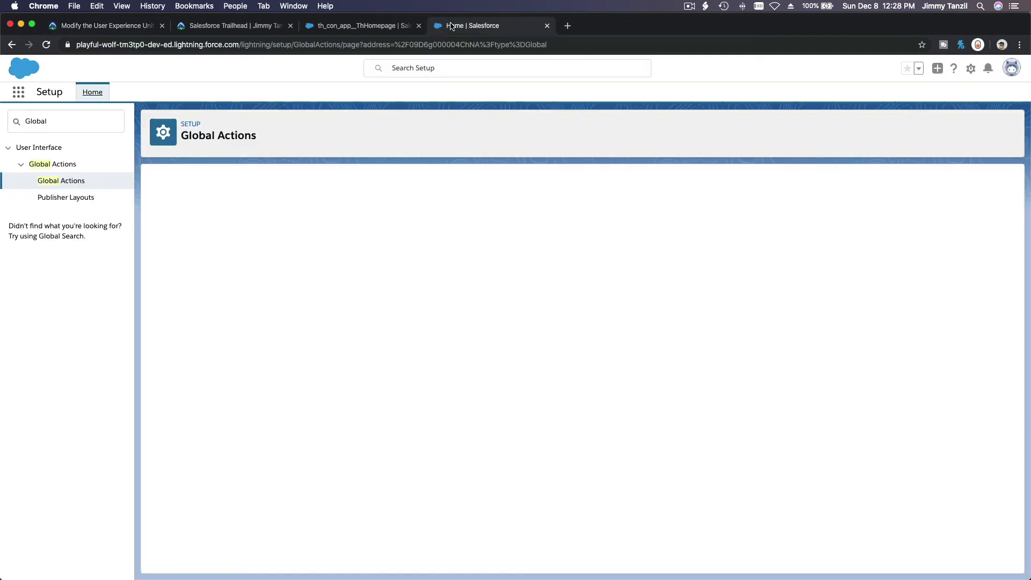
left_click(58, 121)
type("P")
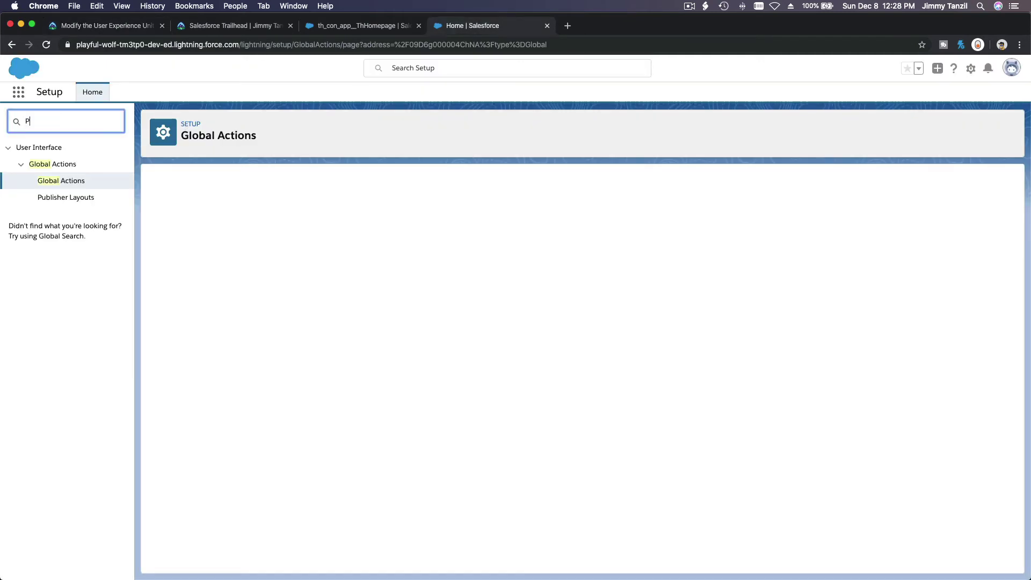
type("ubli")
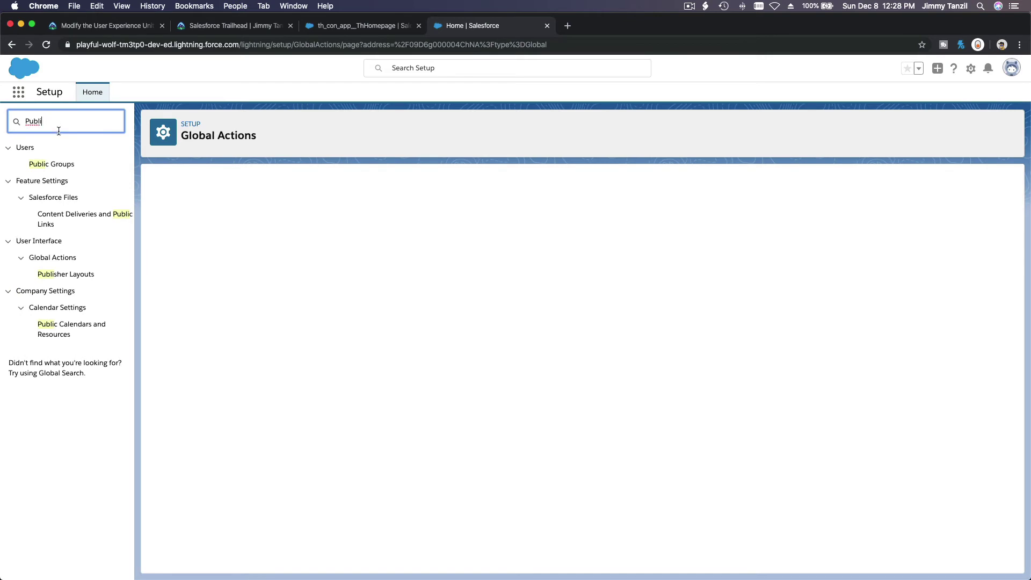
left_click(67, 274)
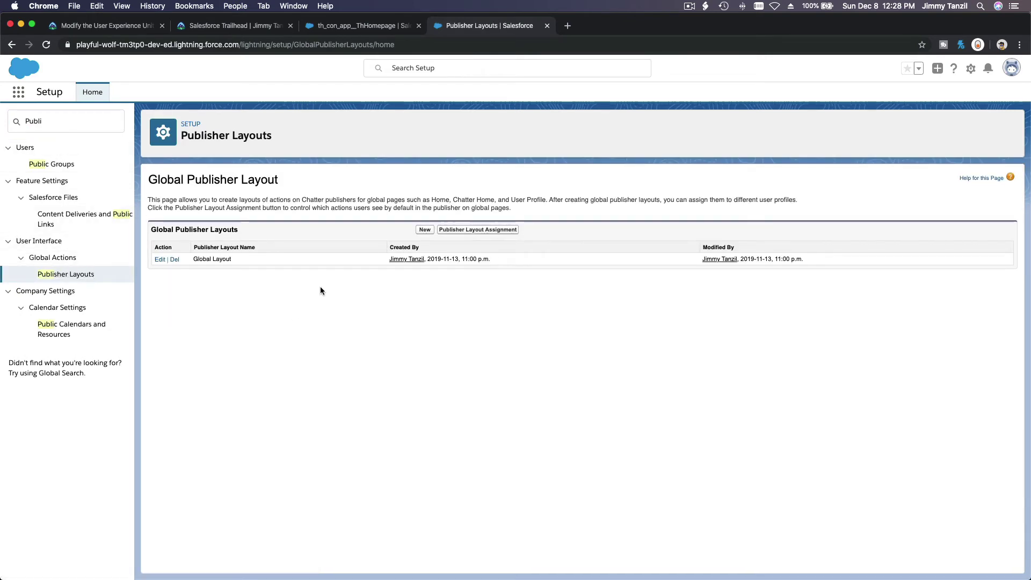
Read Trailhead's instructions for positioning the New Suggestion action in the publisher layout's quick actions
left_click(92, 26)
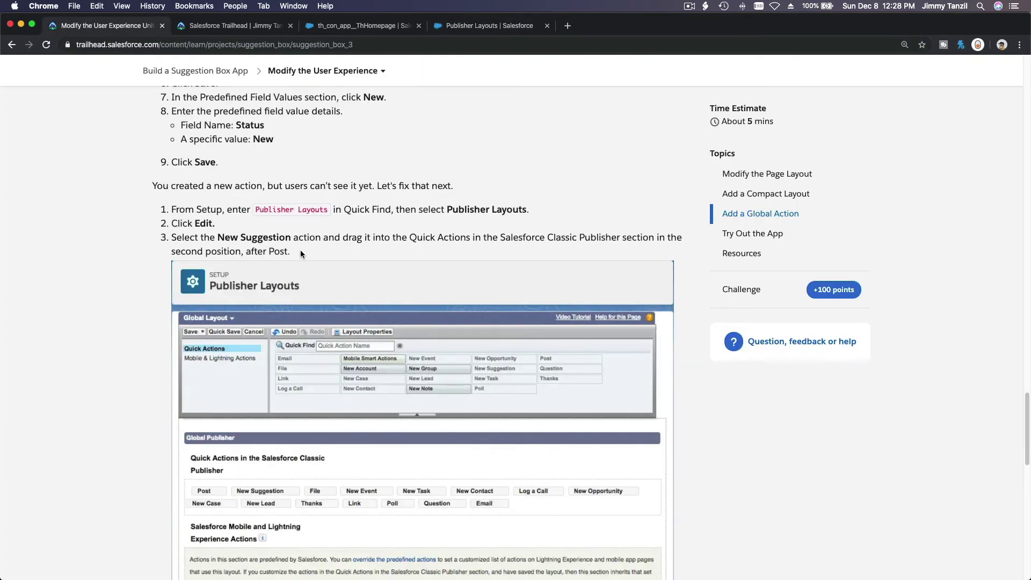
scroll(301, 250, "down", 2)
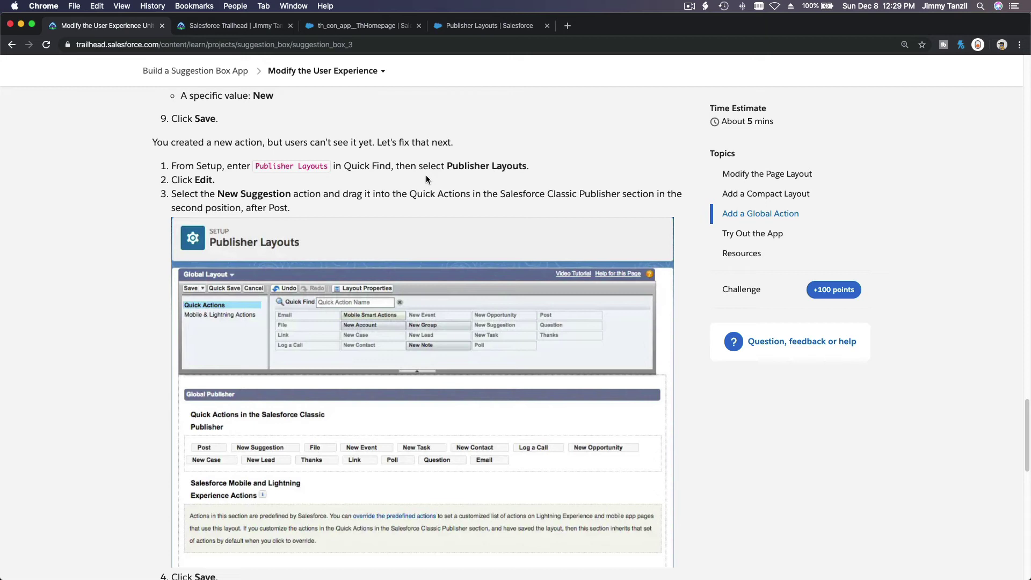
scroll(426, 179, "down", 1)
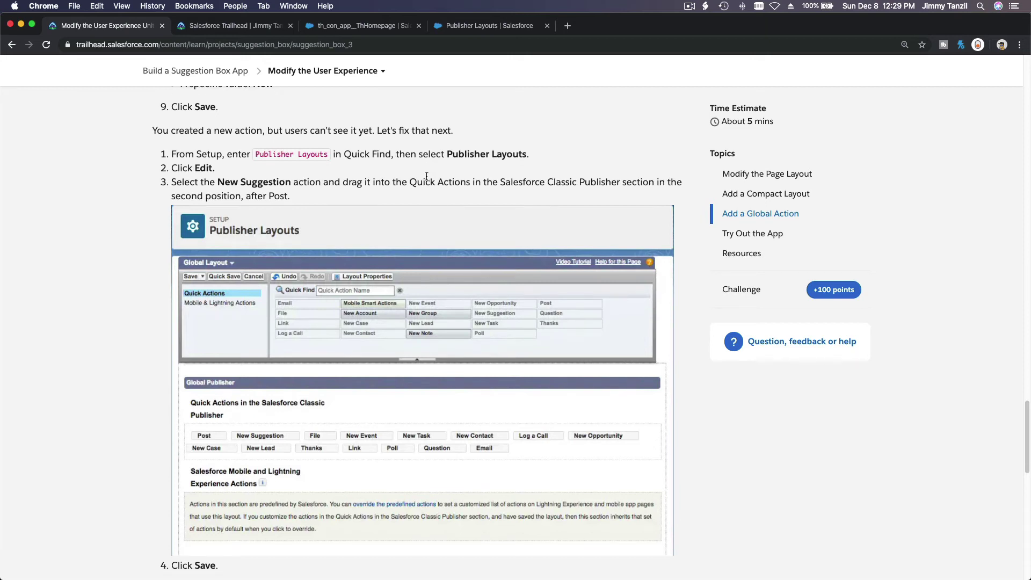
scroll(427, 177, "down", 1)
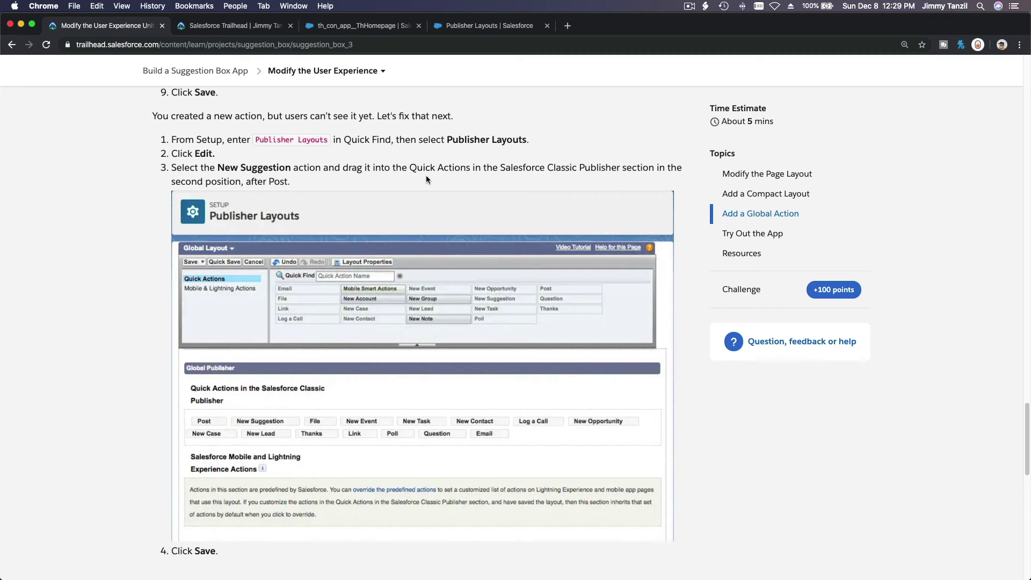
scroll(427, 179, "down", 3)
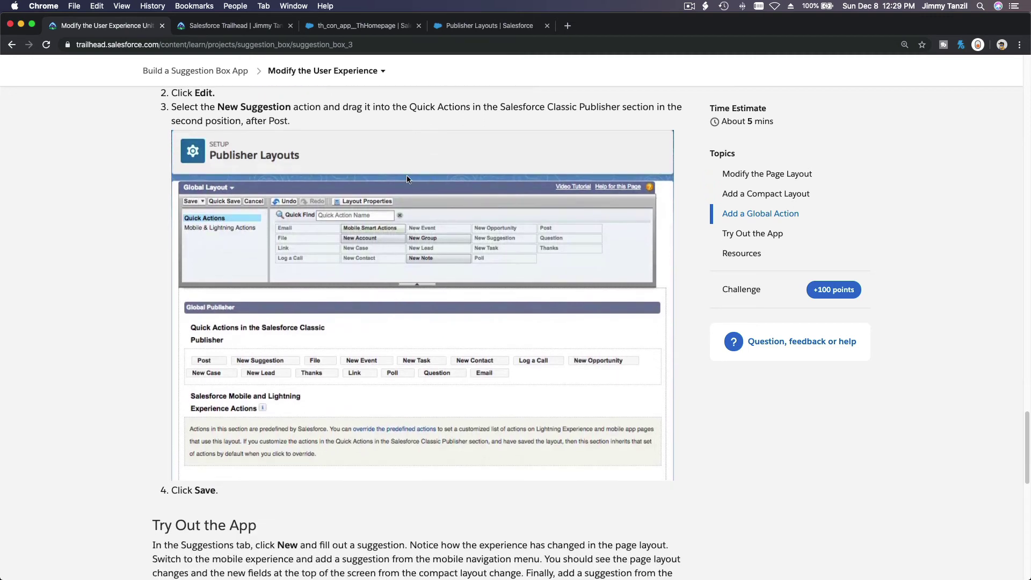
Edit Global Layout to place the New Suggestion action after Post in the Classic Publisher quick actions, compare it with Trailhead's example, and save
left_click(454, 26)
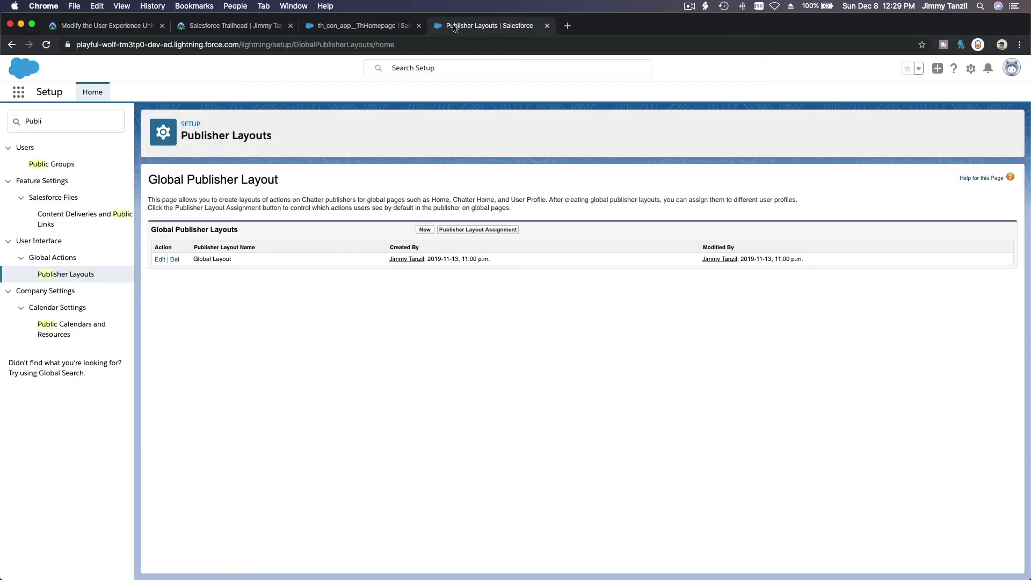
left_click(160, 259)
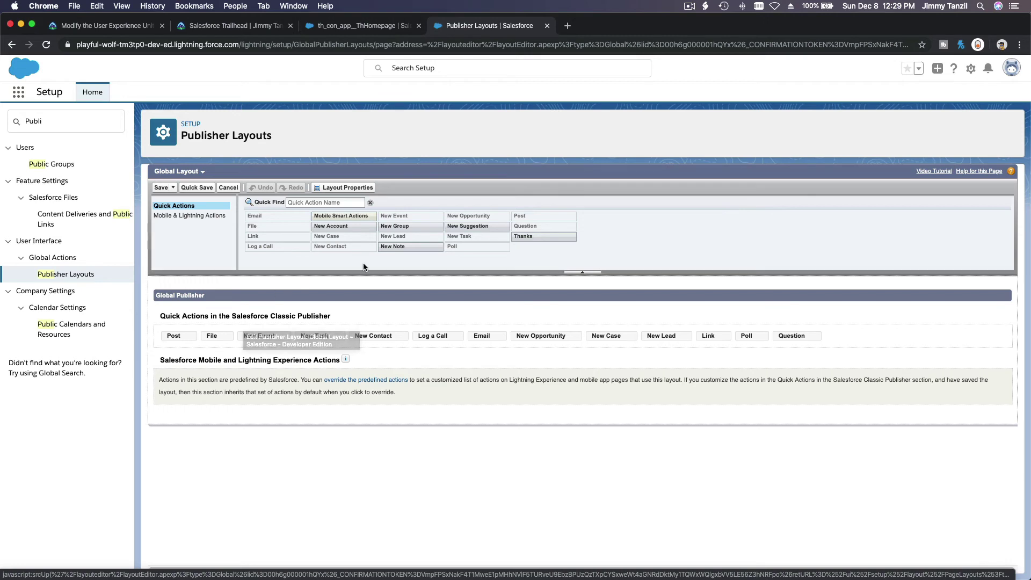
left_click_drag(465, 226, 203, 340)
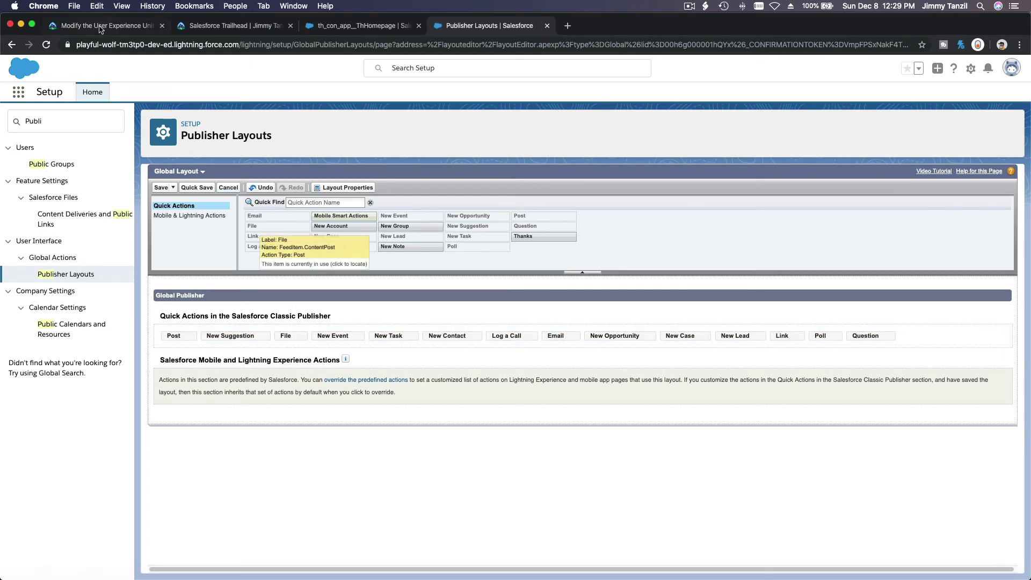
key("super+1")
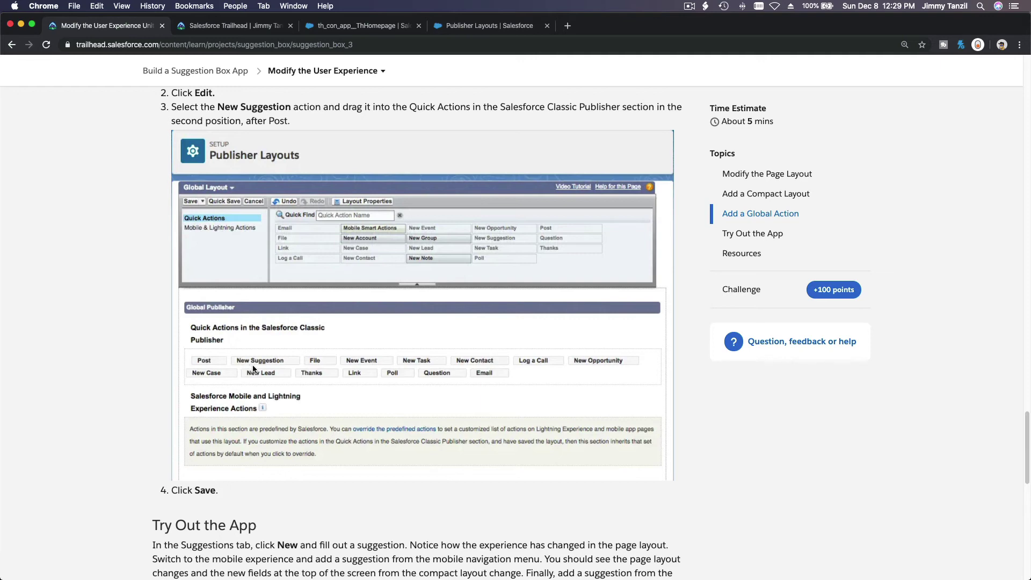
left_click(456, 27)
left_click(161, 187)
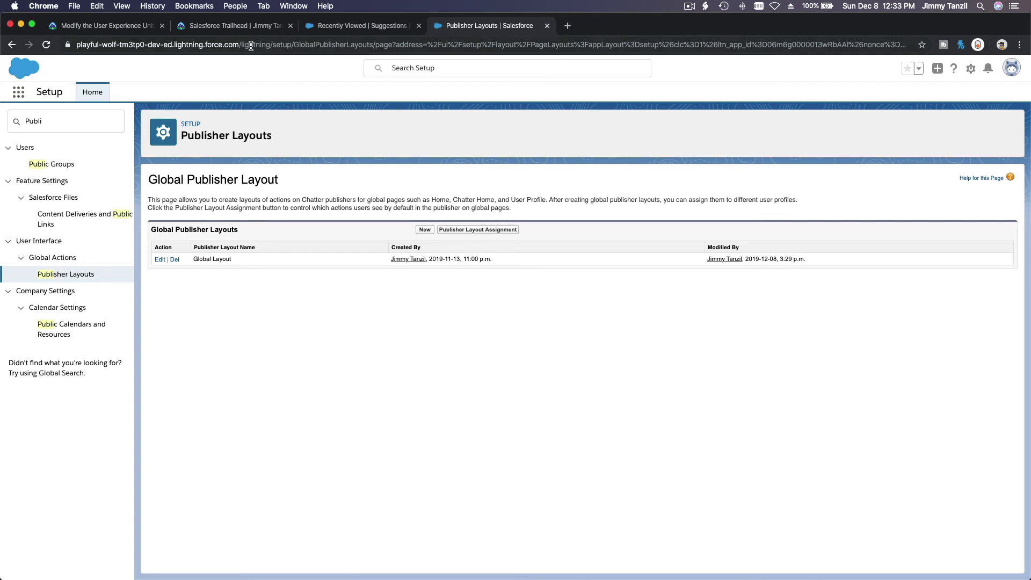
Open a new record form in the Suggestion Box app, examine its category, Status, date and description fields, and cancel without saving
left_click(239, 28)
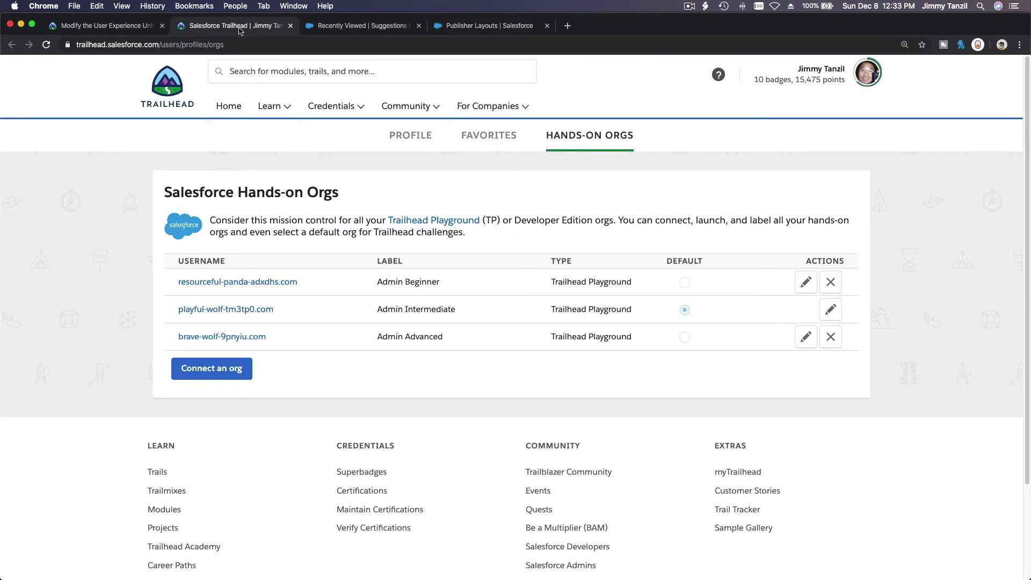
left_click(332, 28)
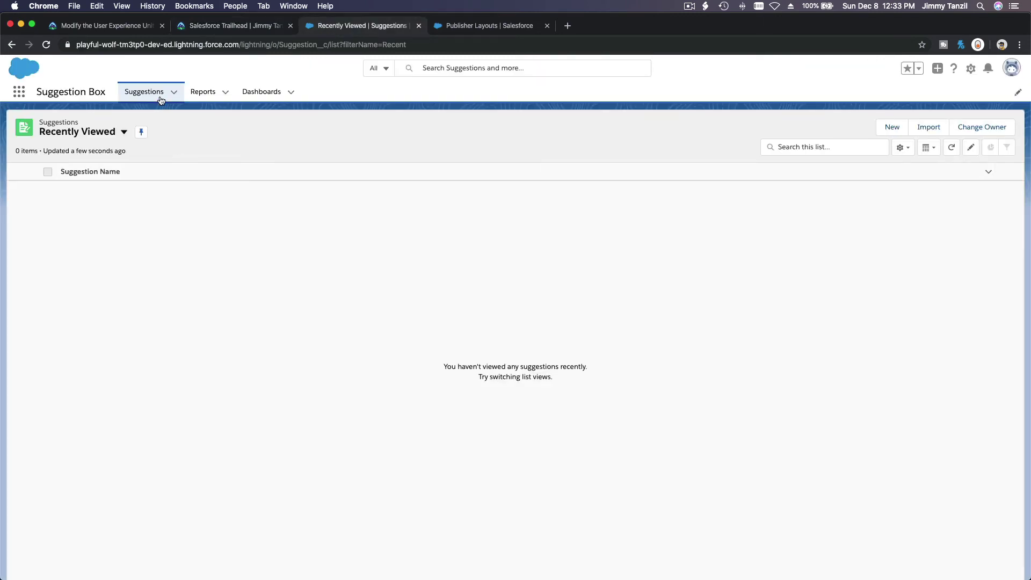
left_click(893, 133)
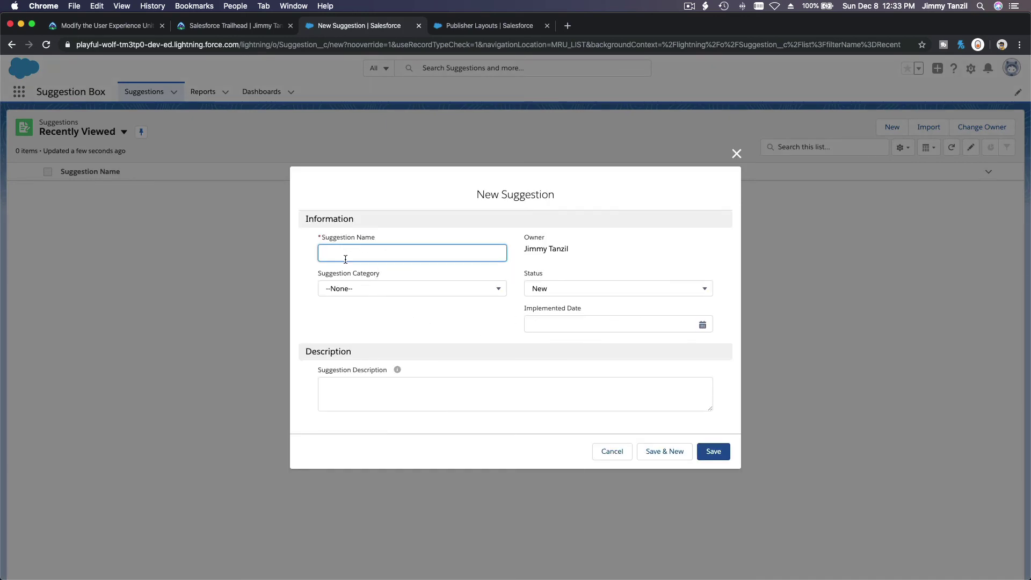
left_click(352, 290)
left_click(579, 261)
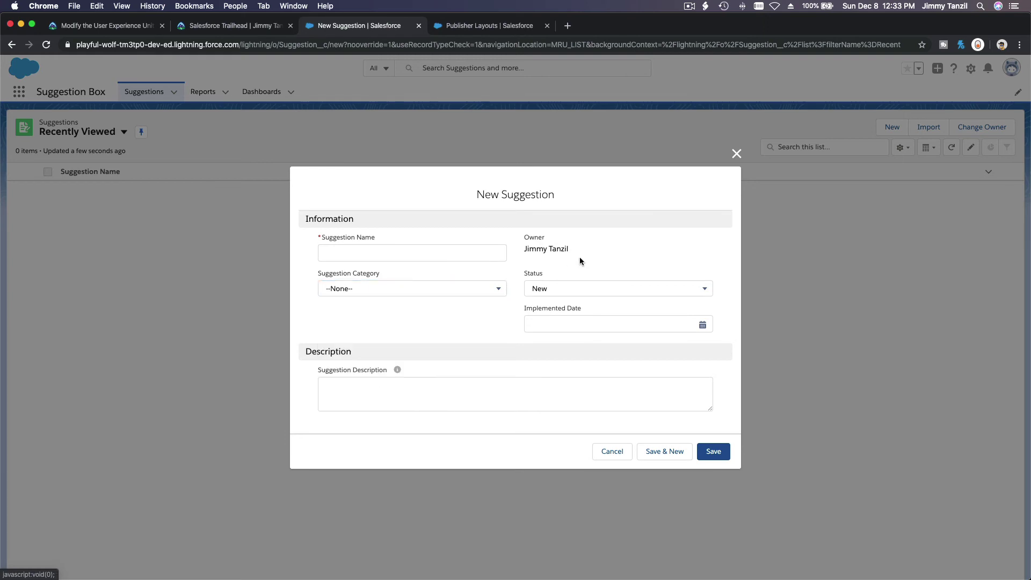
left_click(565, 286)
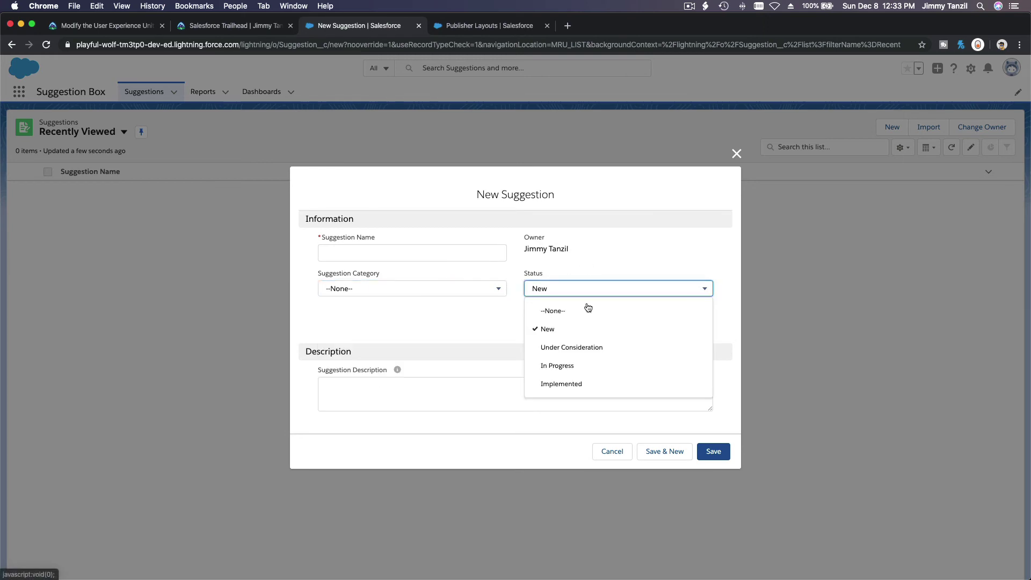
left_click(594, 261)
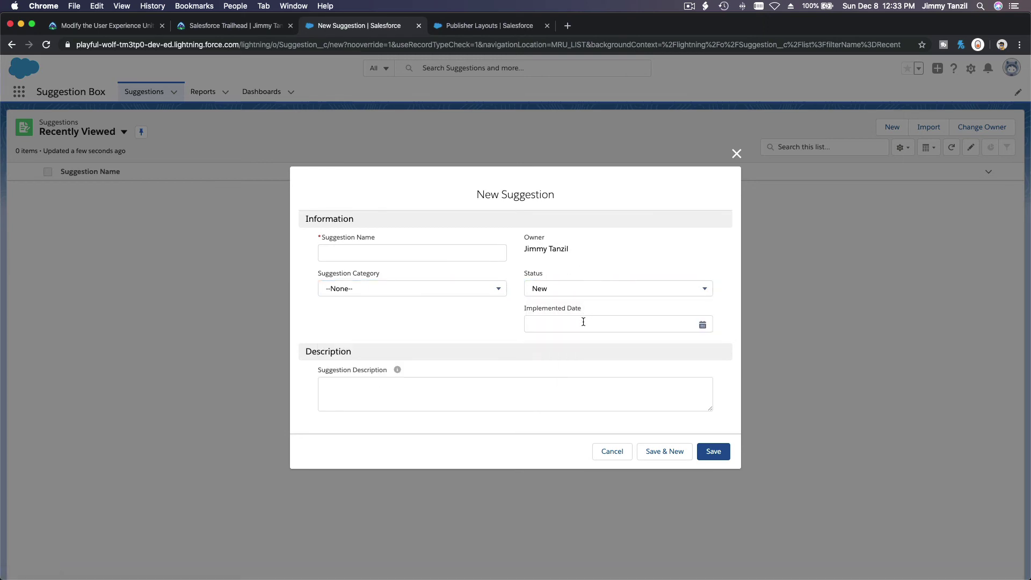
left_click(476, 383)
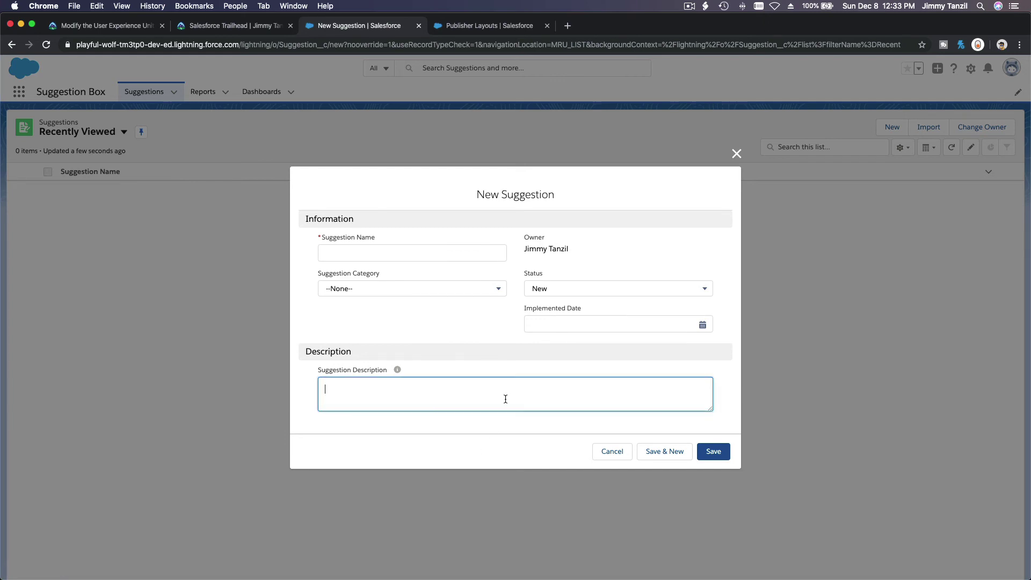
left_click(601, 456)
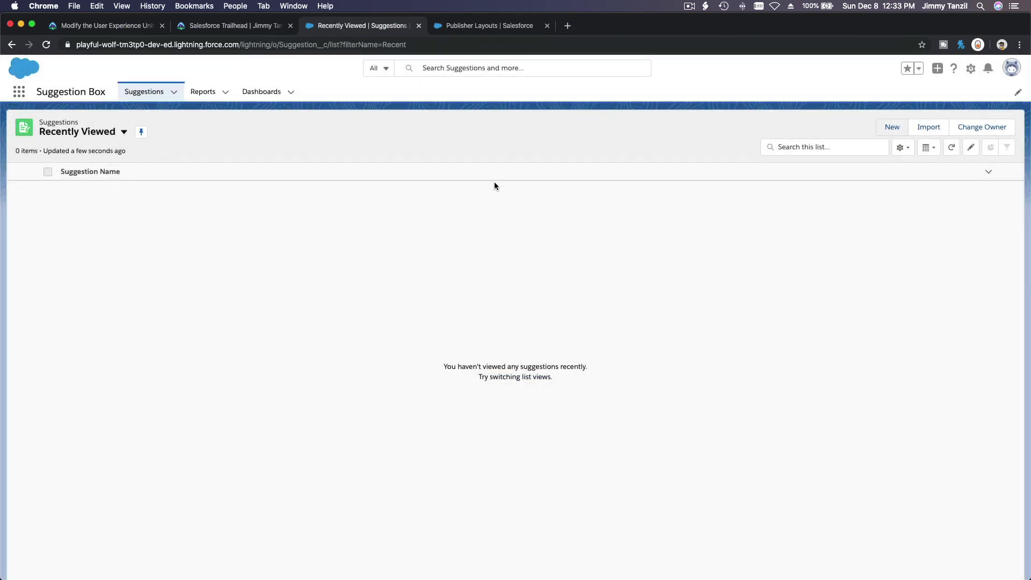
Open a blank browser tab and show Chrome's Developer Tools with the responsive device preview
left_click(566, 27)
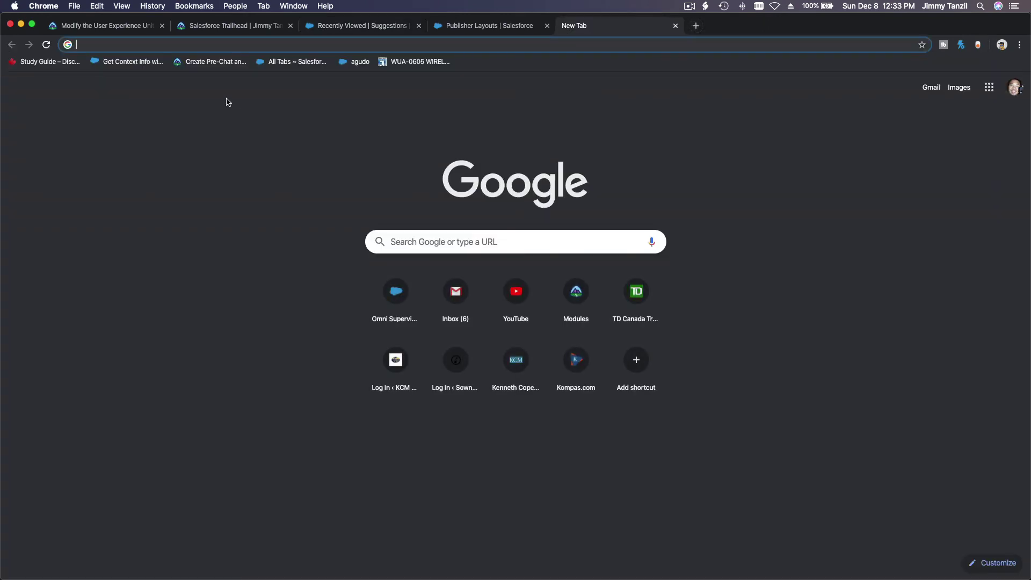
left_click(122, 6)
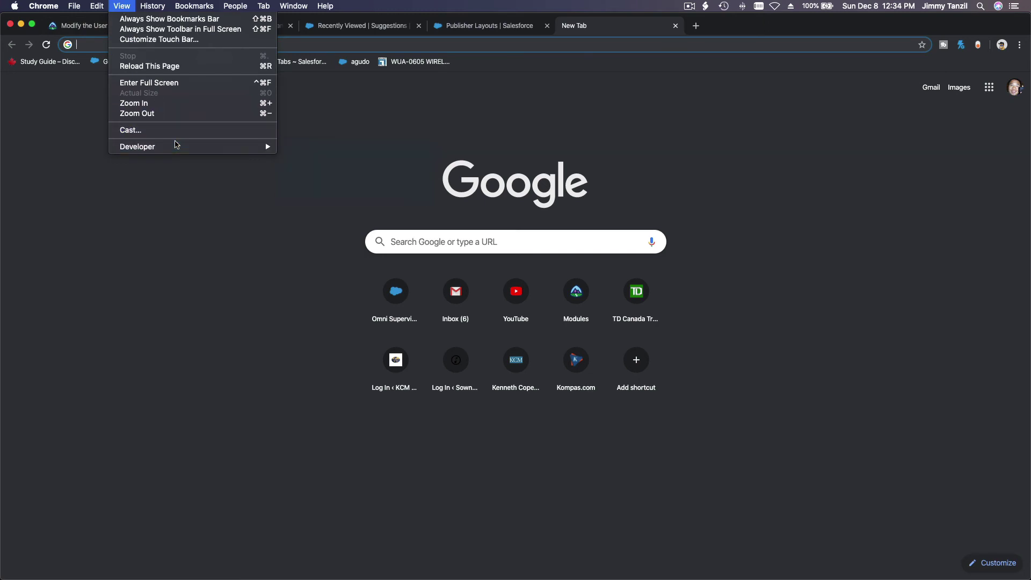
mouse_move(177, 146)
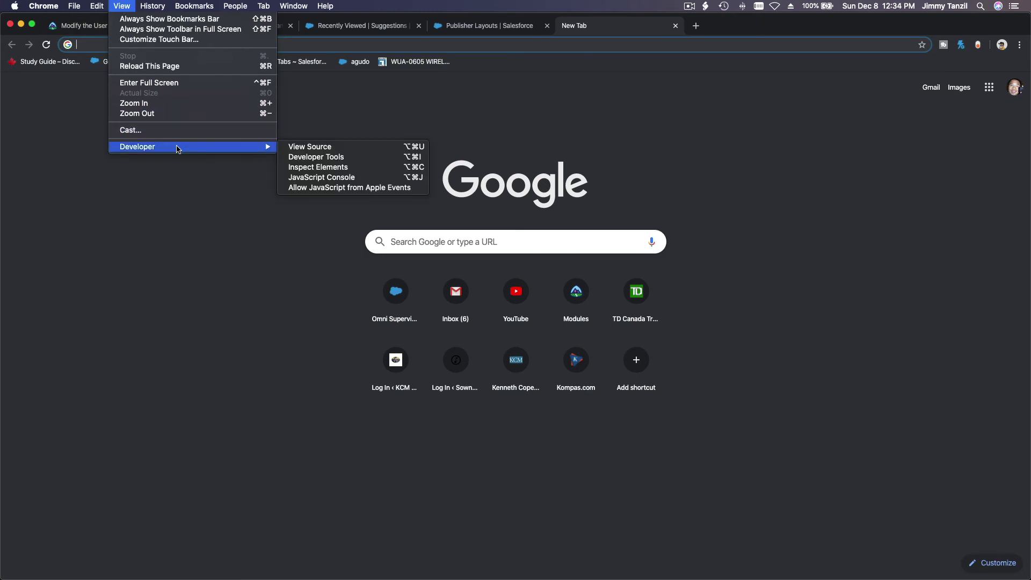
left_click(311, 157)
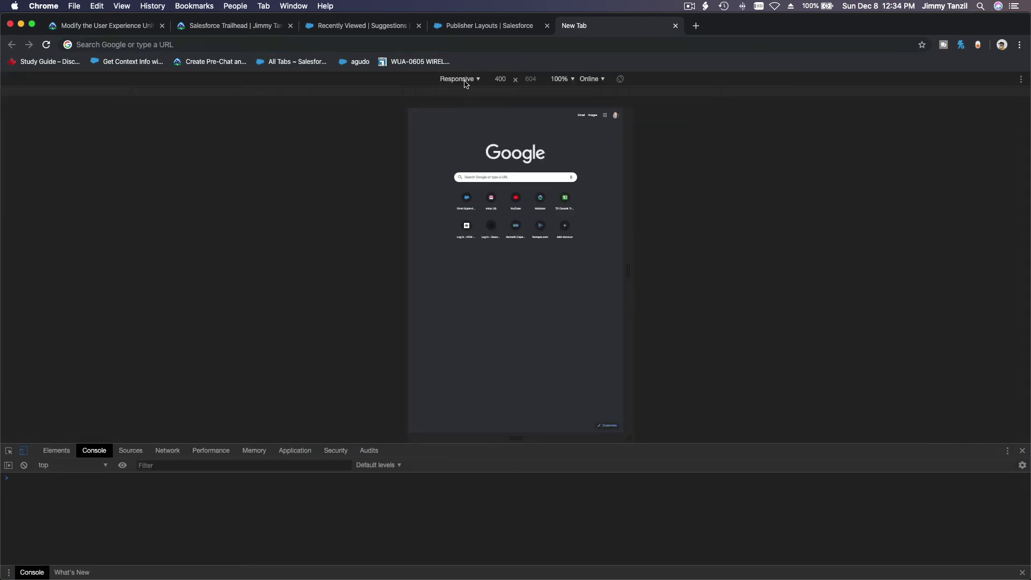
Copy the playground's base address, through /lightning/, from the Suggestions list page
left_click(500, 29)
left_click(358, 26)
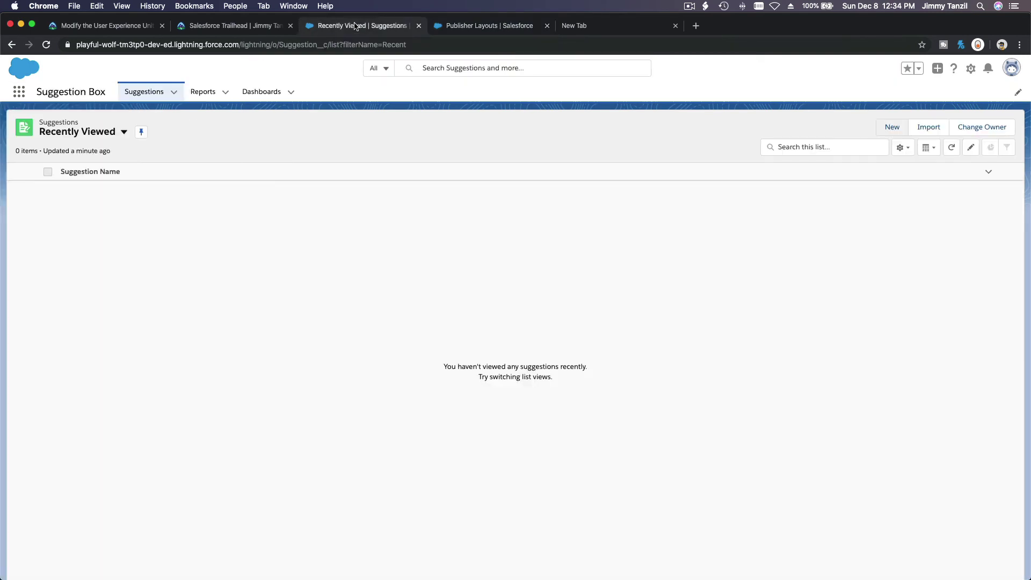
left_click(195, 45)
left_click(151, 45)
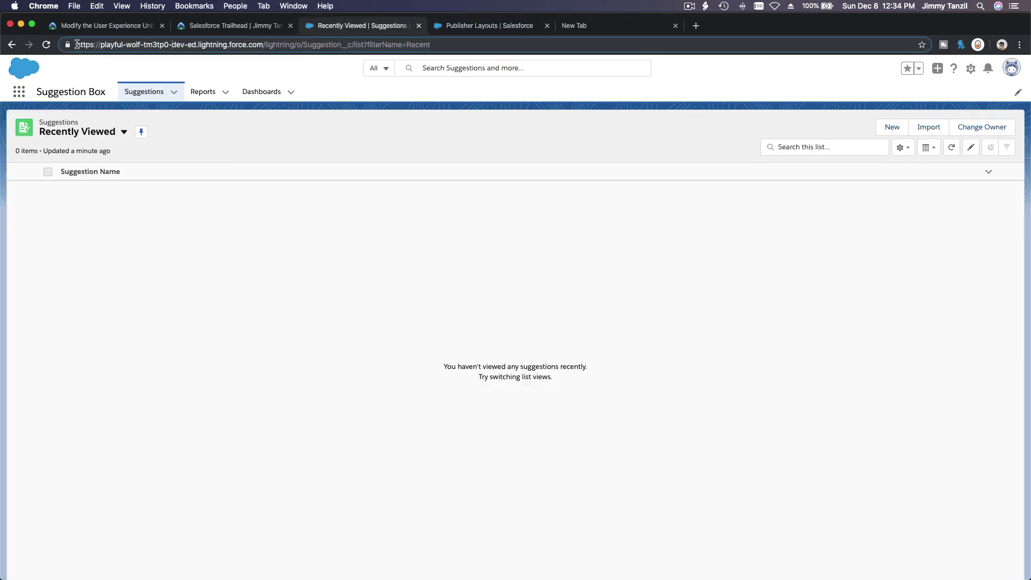
left_click_drag(75, 44, 297, 55)
key("super+c")
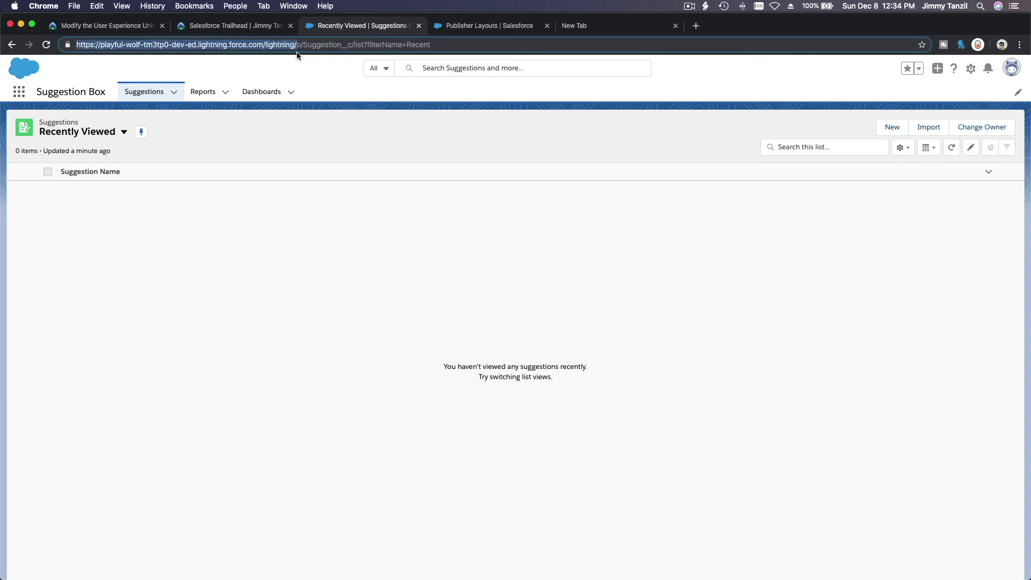
Load the copied playground address in the device preview tab, inspect the mobile New Suggestion action form, and cancel it
left_click(562, 31)
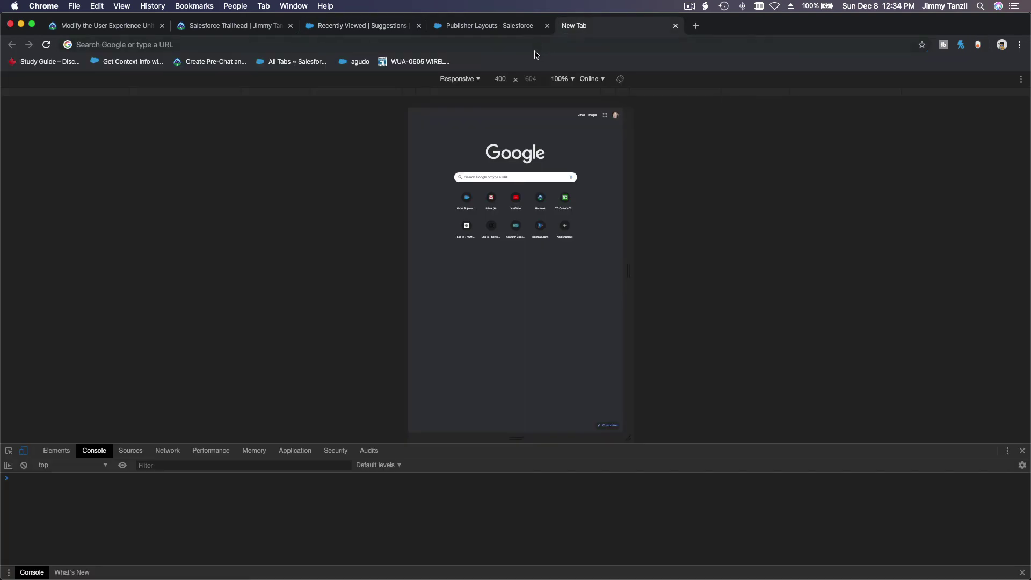
left_click(522, 46)
key("super+v")
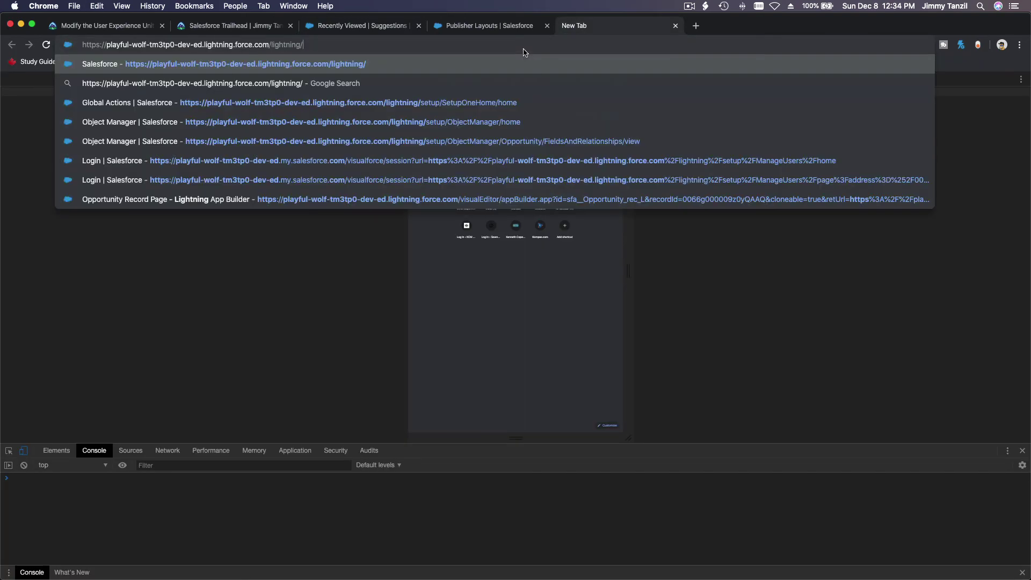
key("Return")
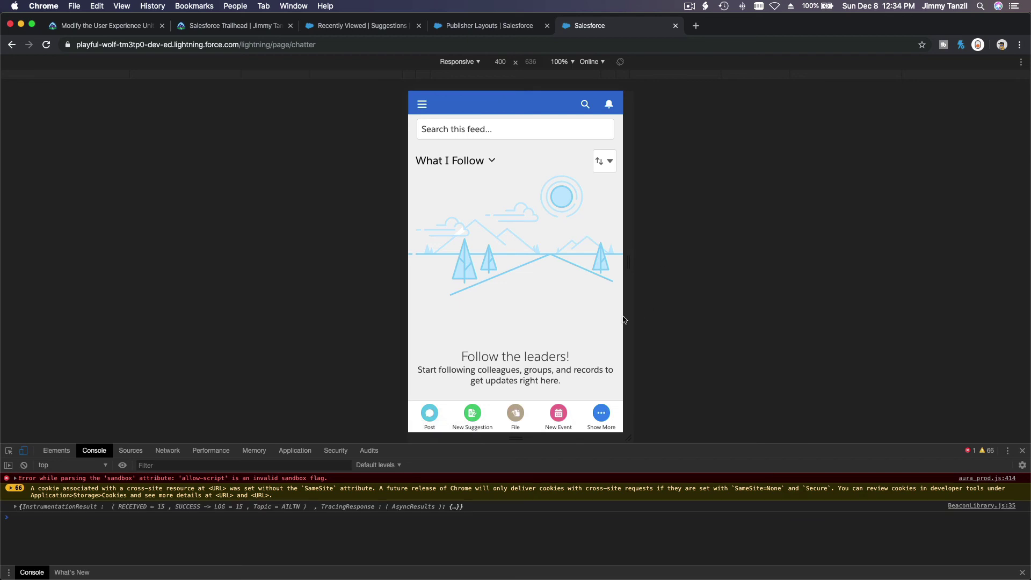
left_click(472, 414)
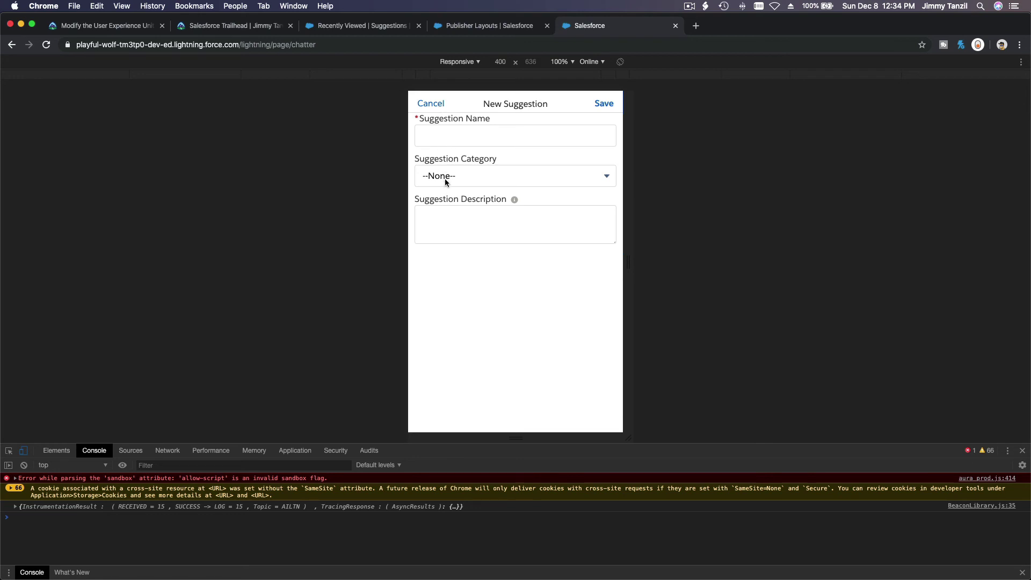
left_click(433, 103)
Return to Trailhead, submit the Modify the User Experience unit for verification, and check the project's list of units
left_click(119, 33)
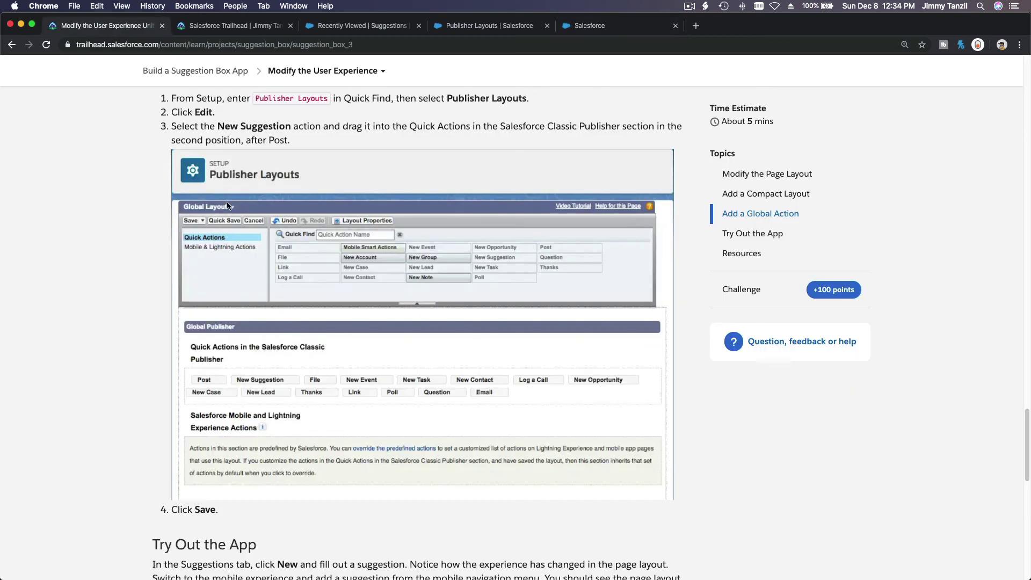
scroll(228, 205, "down", 5)
scroll(228, 206, "down", 5)
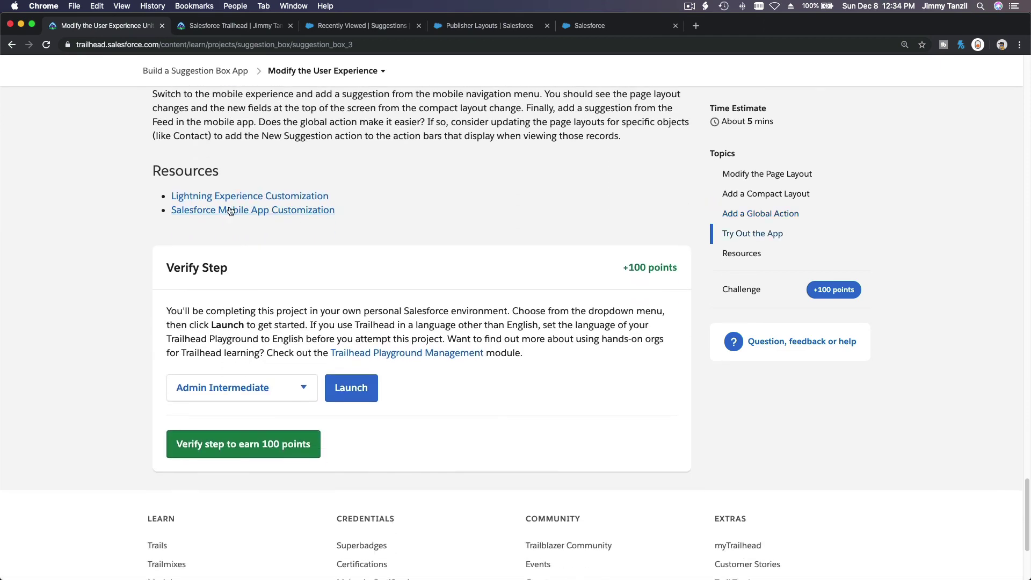
left_click(242, 339)
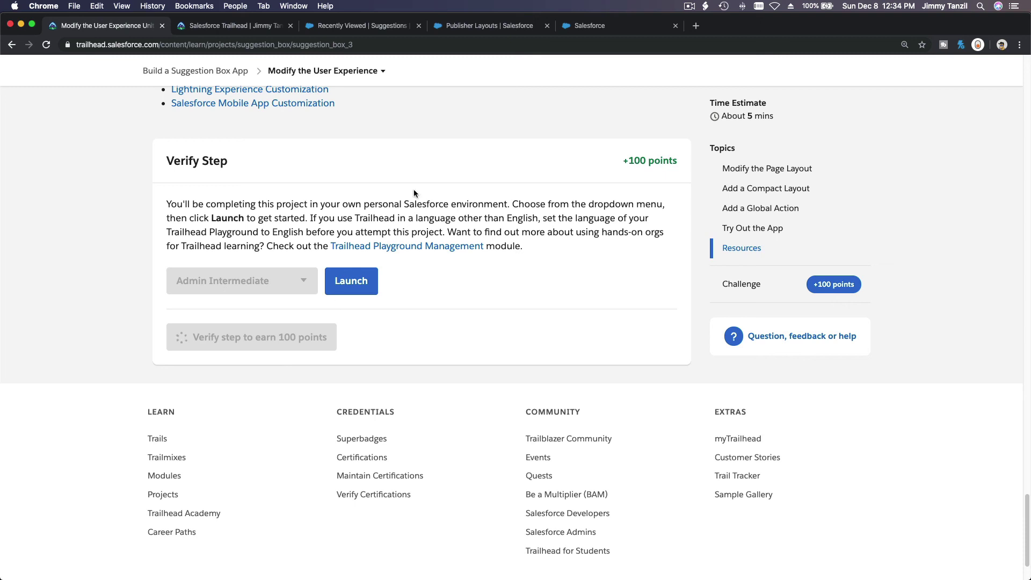
left_click(370, 72)
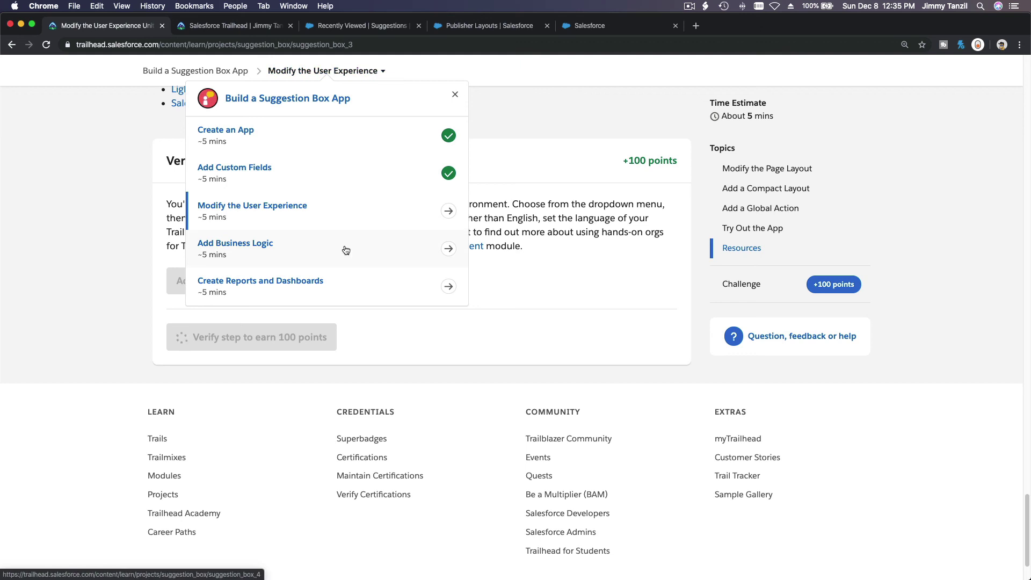
left_click(517, 253)
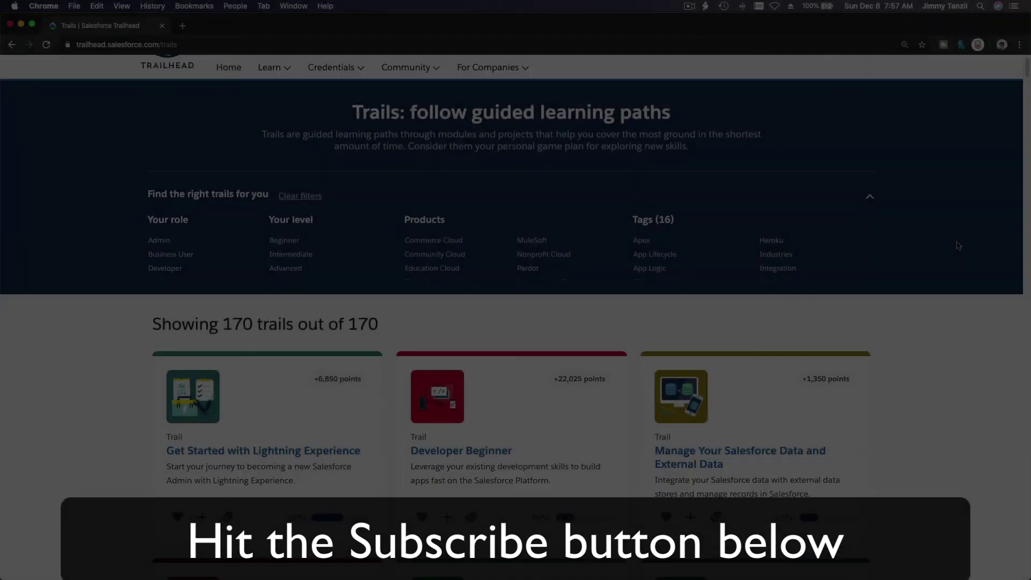
scroll(956, 246, "down", 20)
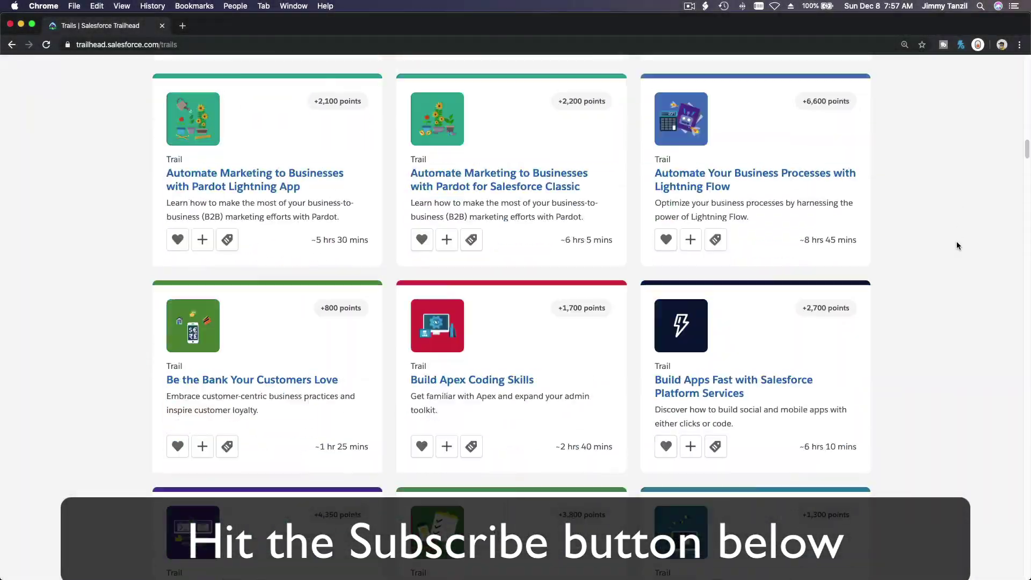